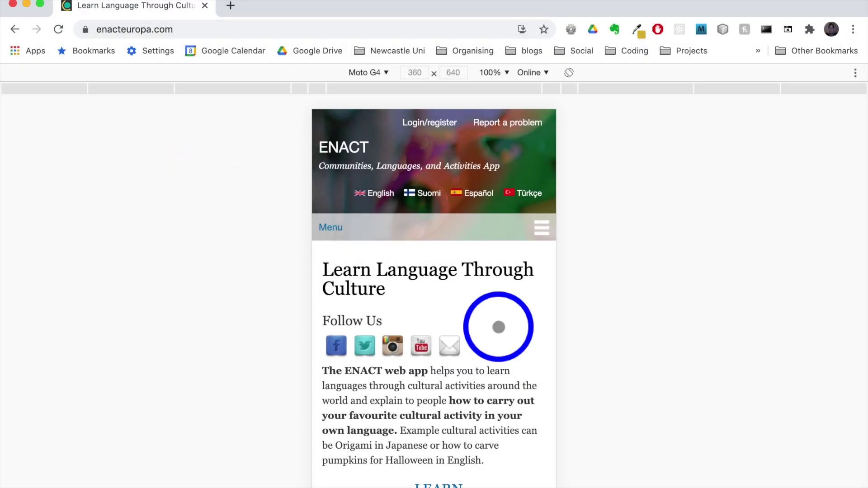
- Open and close the site's navigation menu in the phone-size preview of the home page
scroll(470, 414, down, 20)
scroll(470, 416, up, 20)
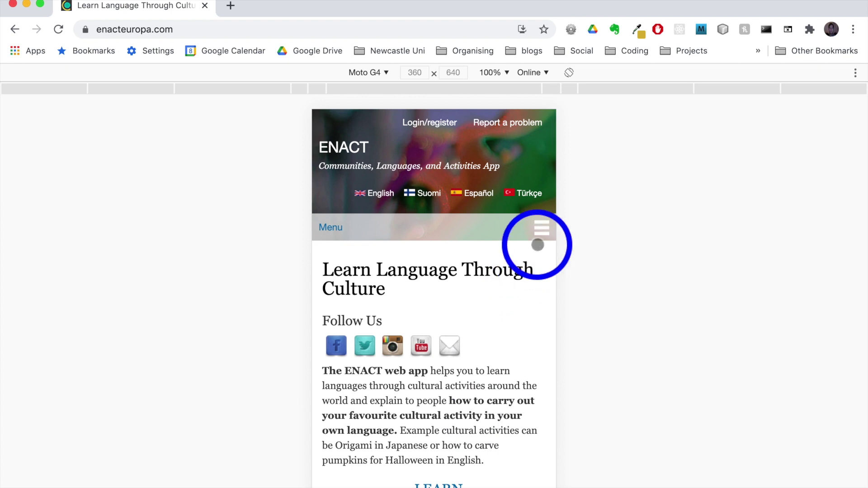
click(541, 229)
scroll(484, 331, down, 2)
scroll(484, 332, up, 2)
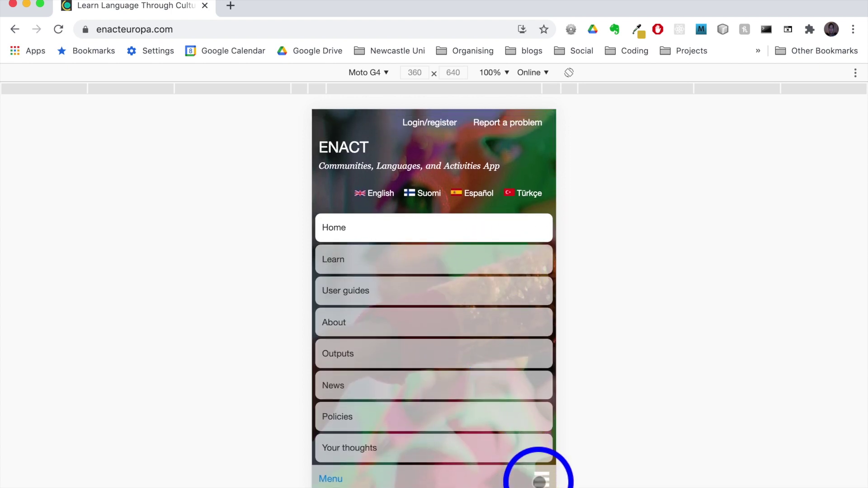
click(540, 476)
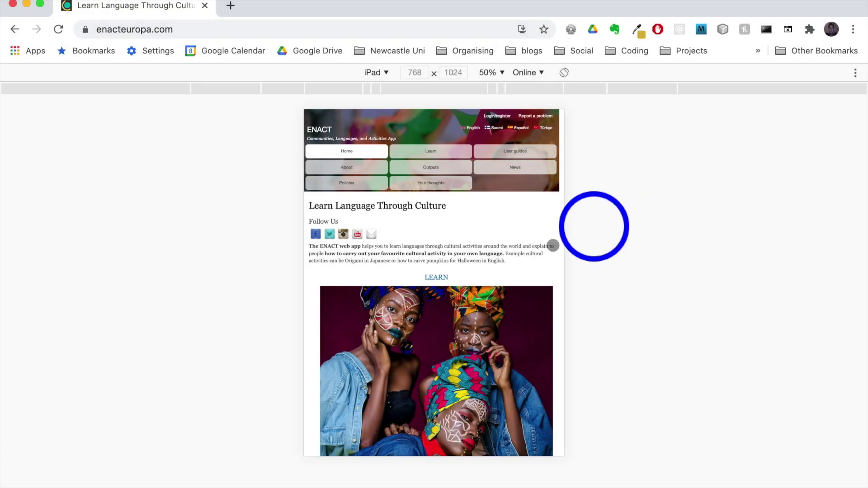
- Scroll through the home page in the iPad-size preview
scroll(452, 312, down, 15)
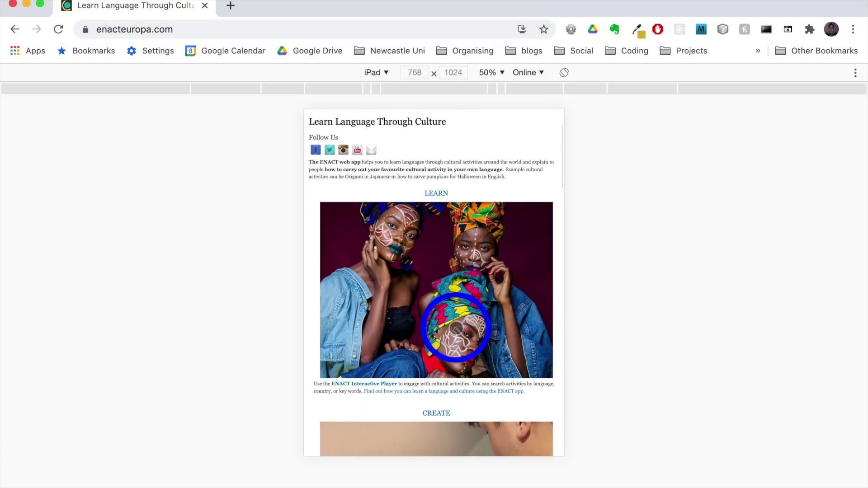
scroll(457, 328, down, 9)
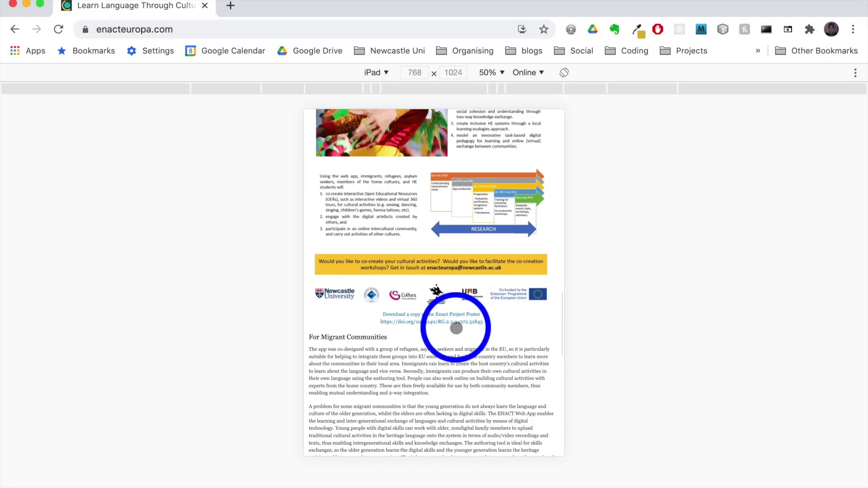
scroll(457, 328, up, 16)
scroll(456, 327, up, 15)
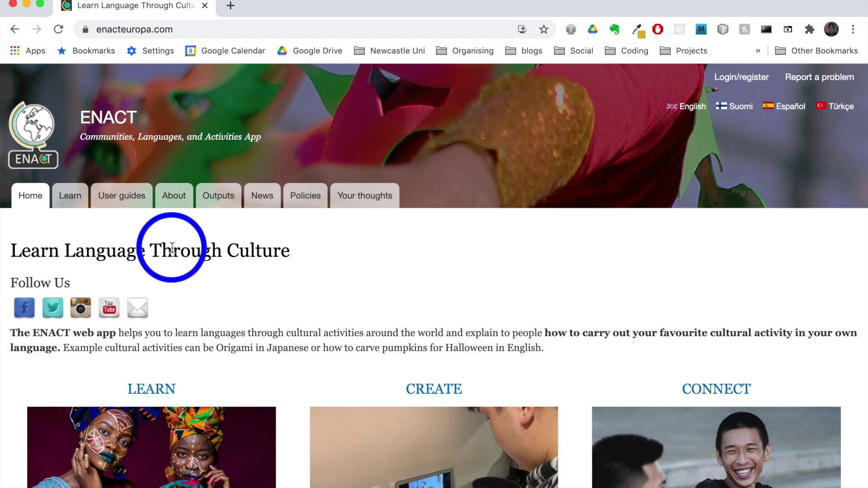
- Go to the Learn page and scroll down to the All cultural activities table
click(76, 201)
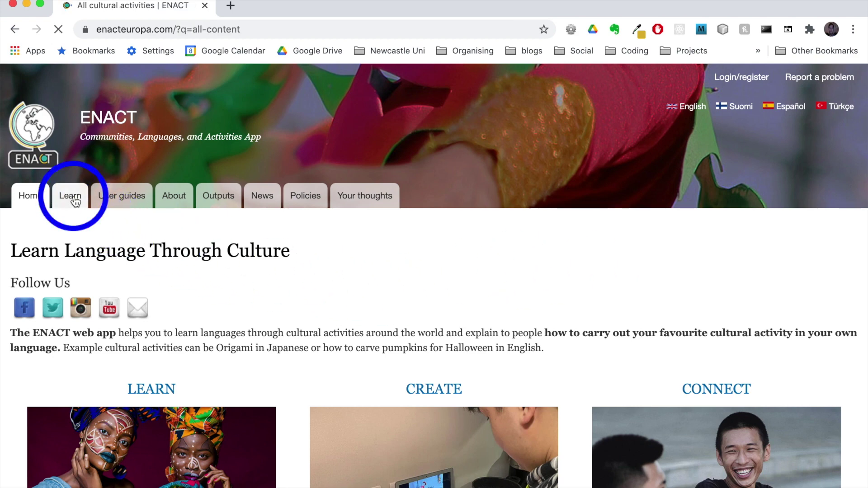
scroll(358, 319, down, 3)
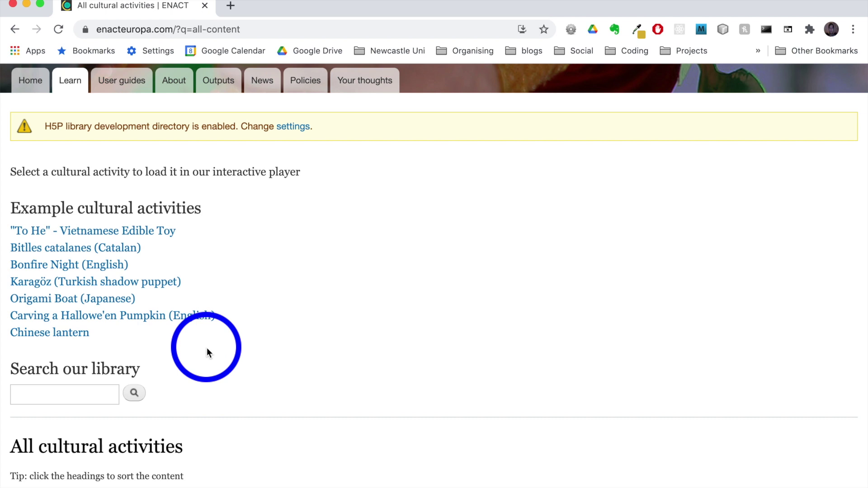
scroll(207, 348, down, 10)
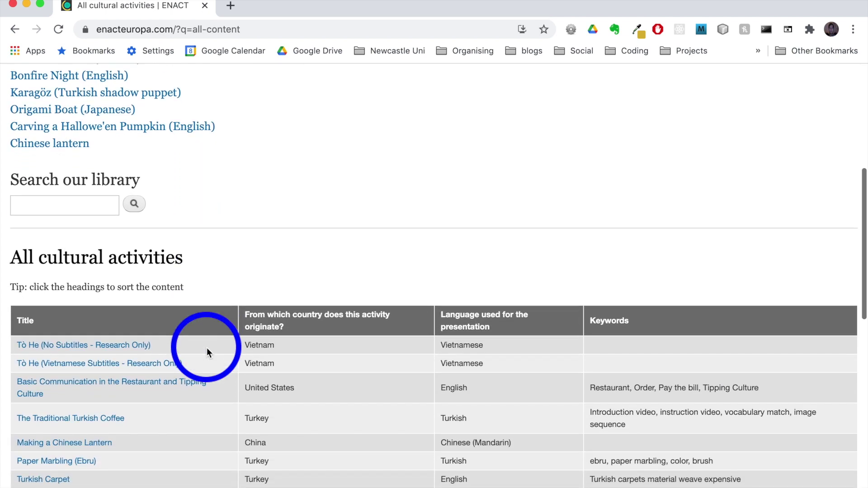
scroll(207, 352, down, 10)
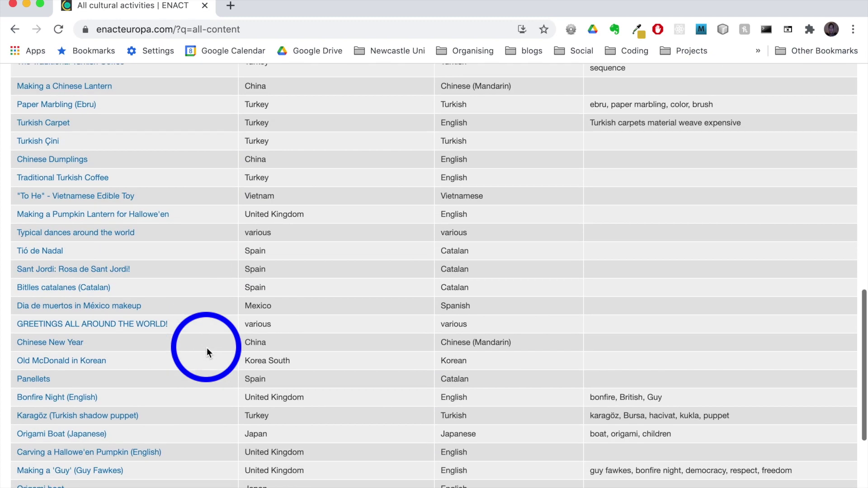
scroll(207, 352, up, 15)
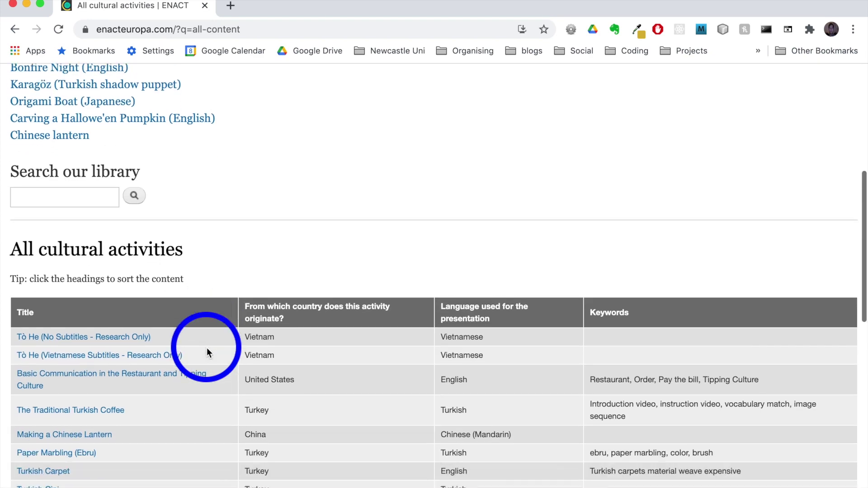
scroll(208, 352, down, 3)
- Sort the table by country of origin and by presentation language, then open Chinese lantern
click(262, 218)
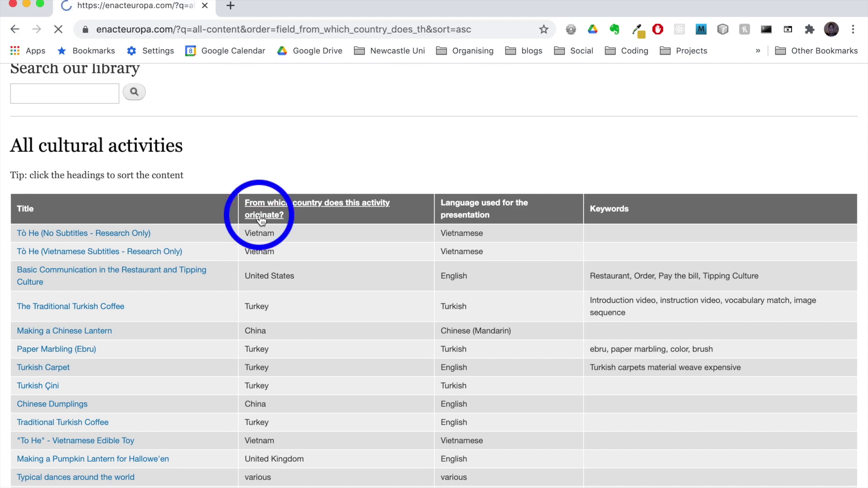
scroll(310, 432, down, 10)
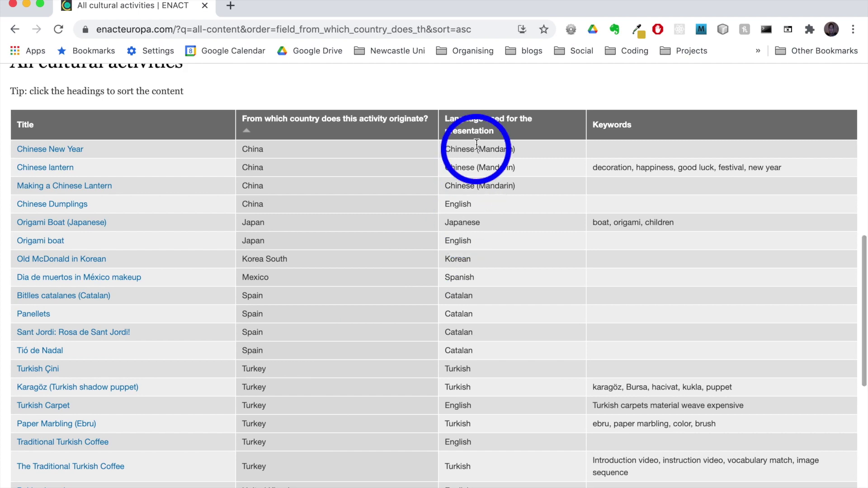
click(471, 128)
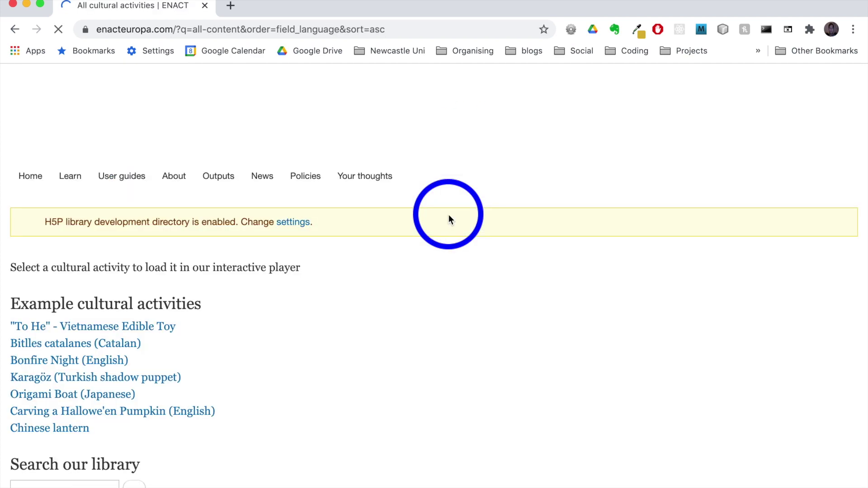
scroll(449, 214, down, 4)
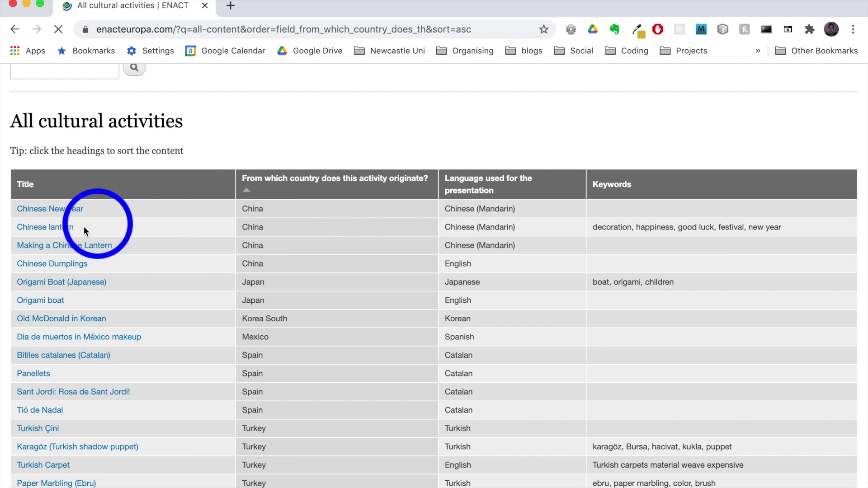
click(48, 230)
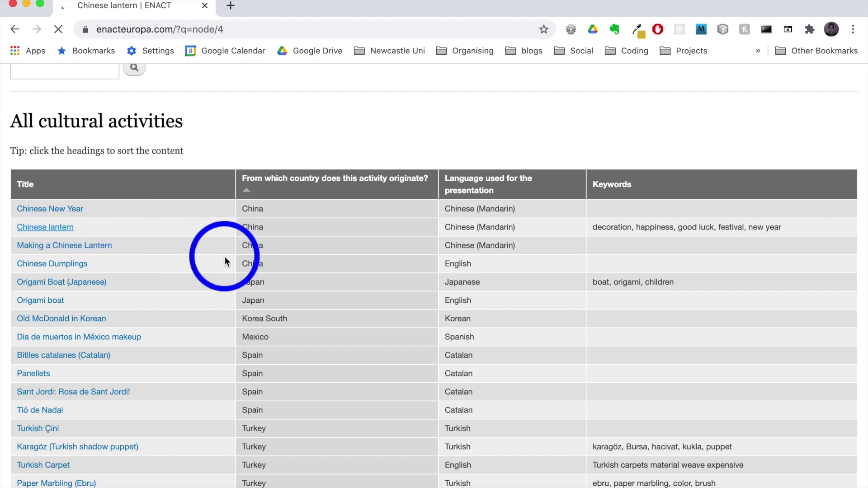
- Reveal and hear the twine hotspot's vocabulary word 绳子, then close its banner
scroll(224, 256, down, 5)
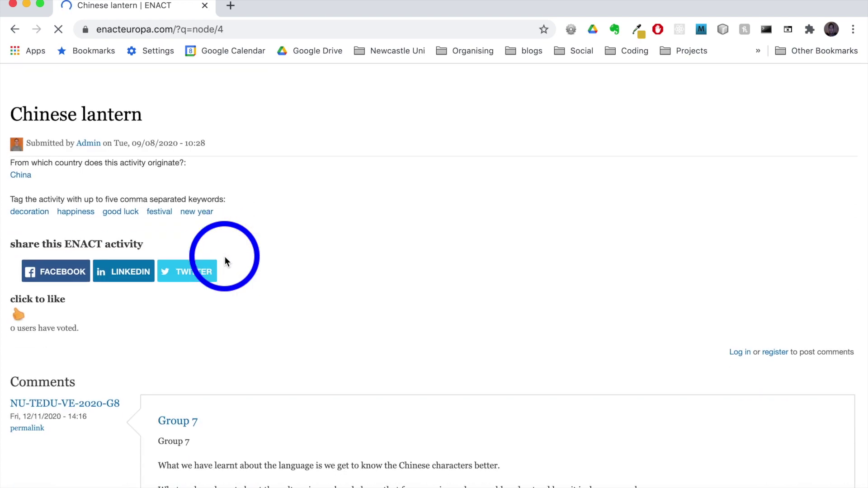
scroll(224, 256, down, 3)
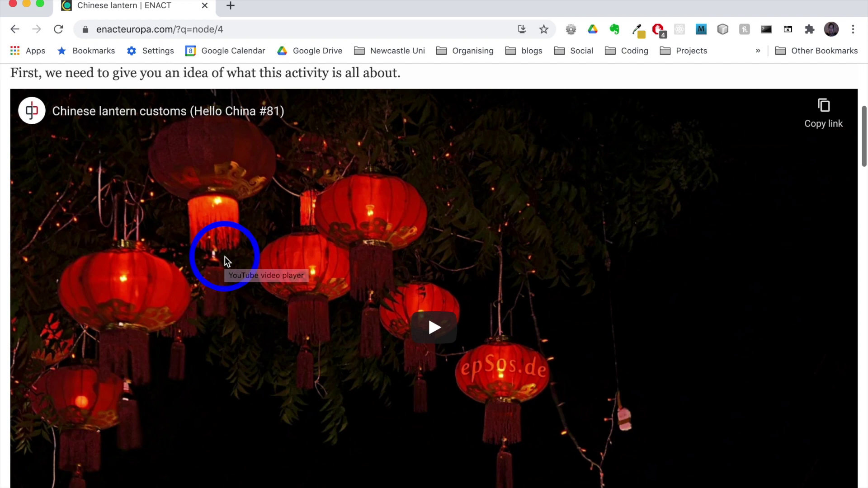
scroll(224, 256, down, 3)
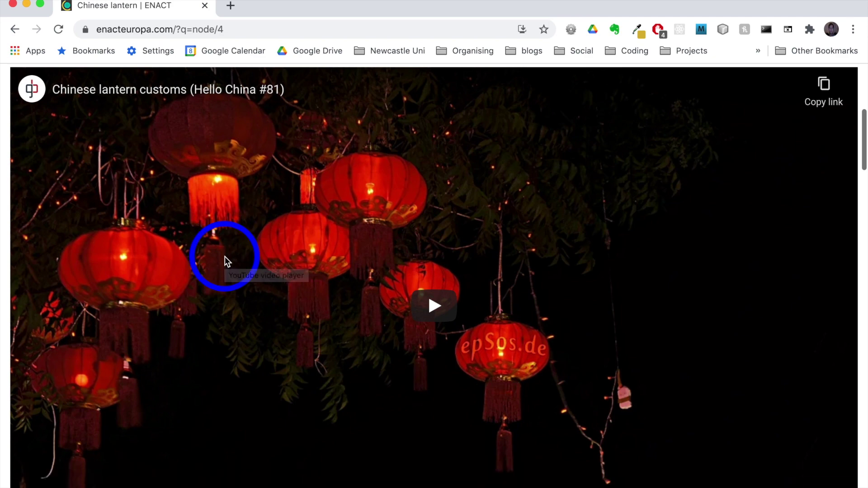
scroll(396, 330, down, 10)
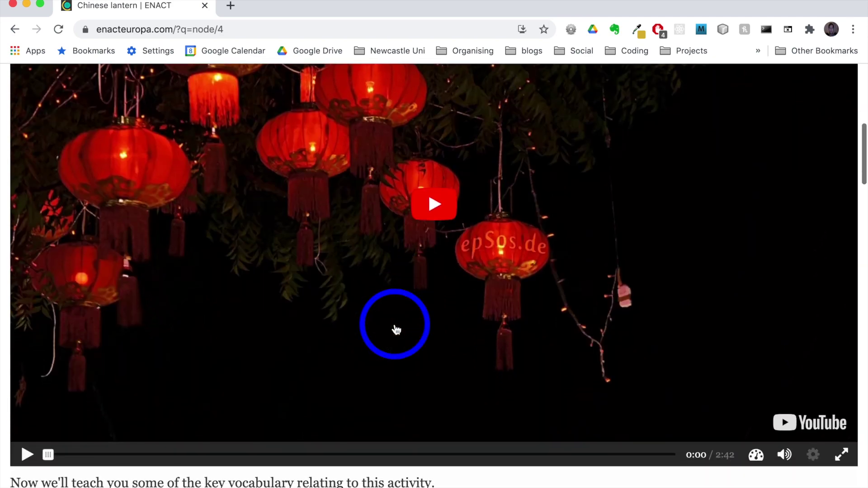
scroll(396, 330, down, 3)
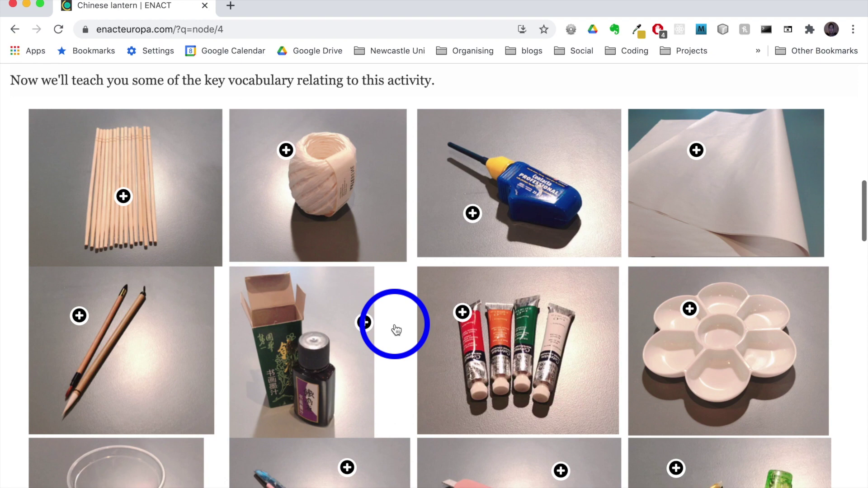
scroll(396, 330, down, 3)
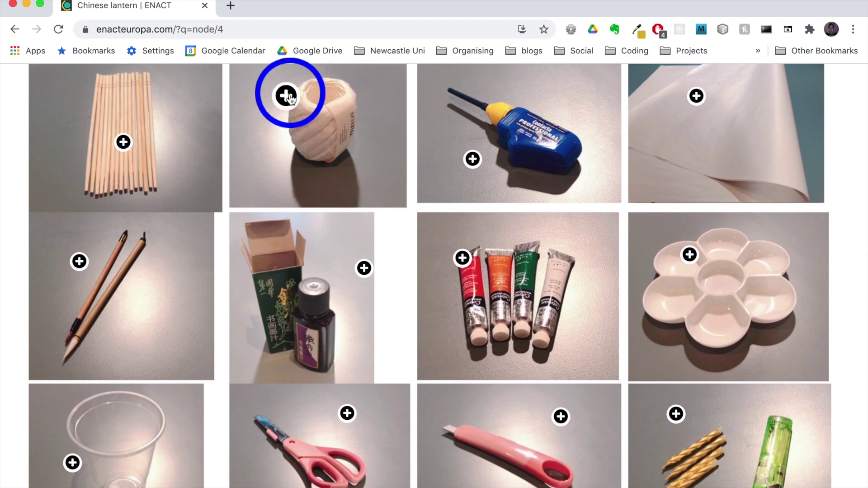
click(287, 97)
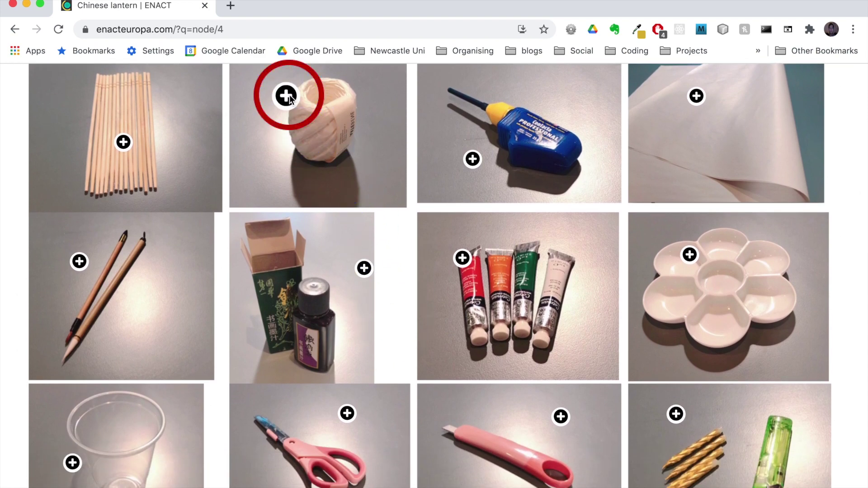
click(355, 107)
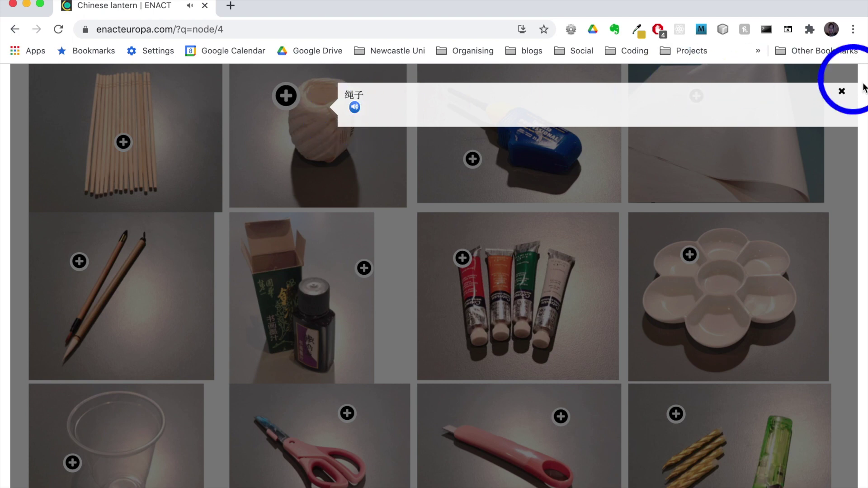
click(846, 92)
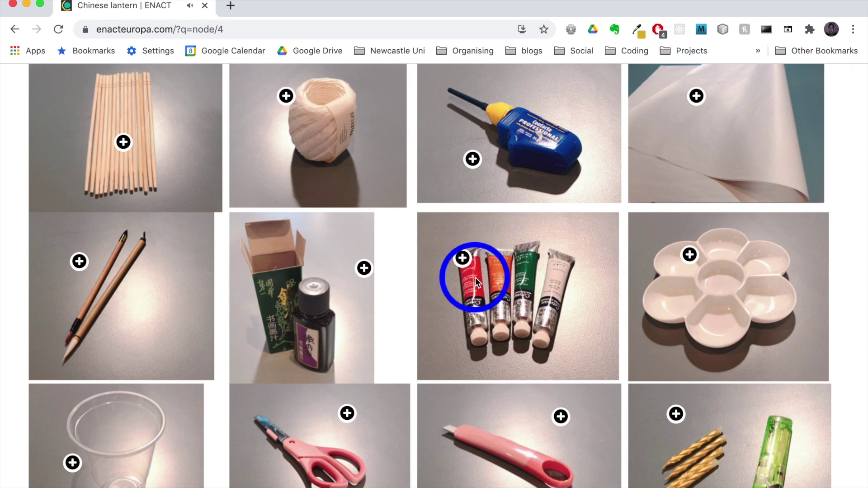
- Reveal and hear the paint tubes' word 颜料, then close its banner
click(462, 257)
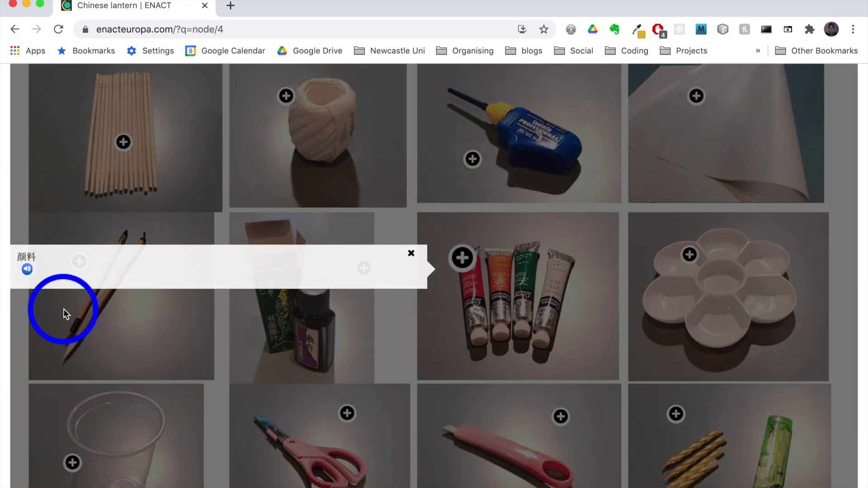
click(27, 270)
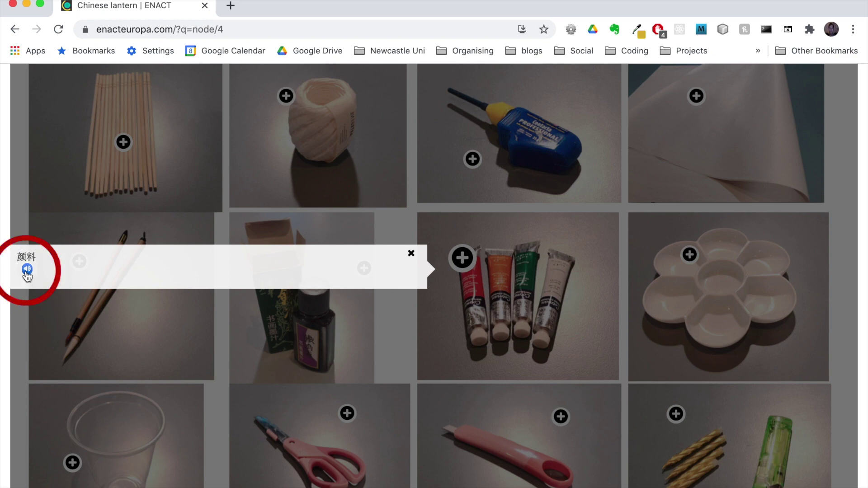
click(411, 254)
scroll(446, 352, down, 15)
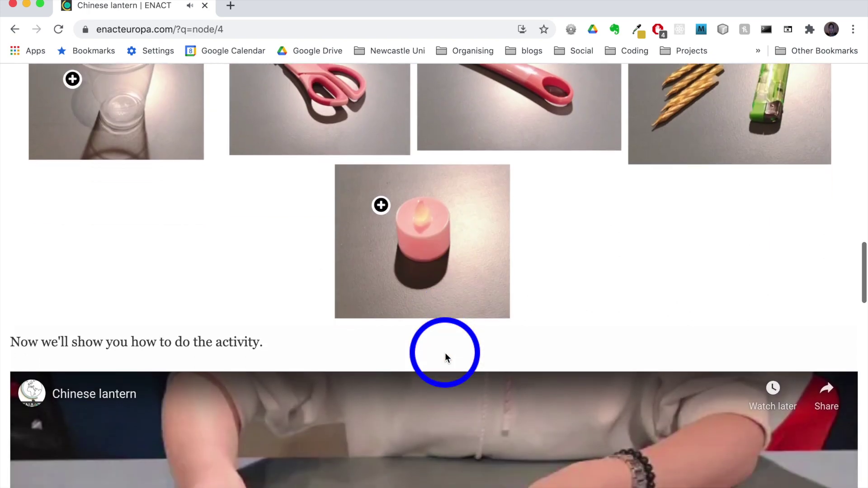
- Play the Chinese lantern how-to video and jump ahead to about 0:57
scroll(445, 353, down, 5)
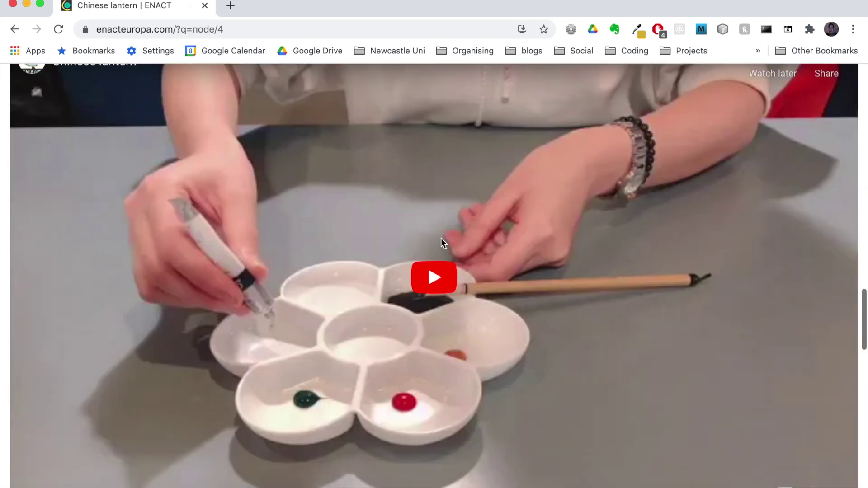
click(442, 240)
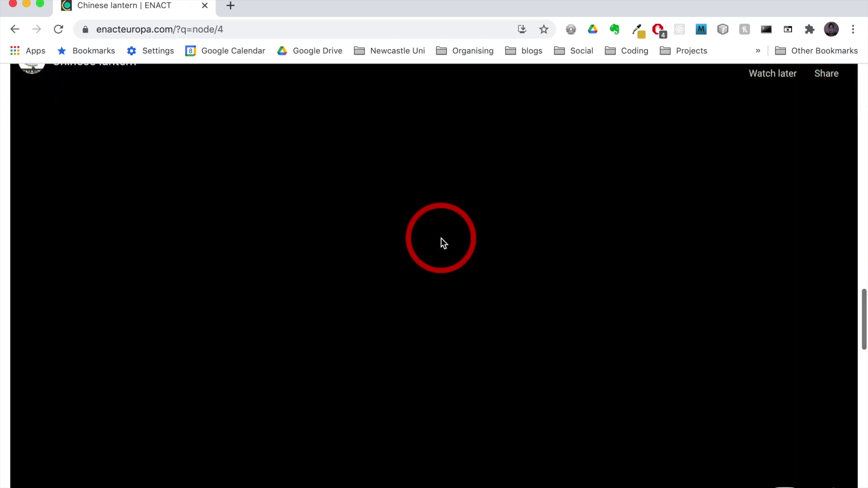
scroll(441, 303, down, 3)
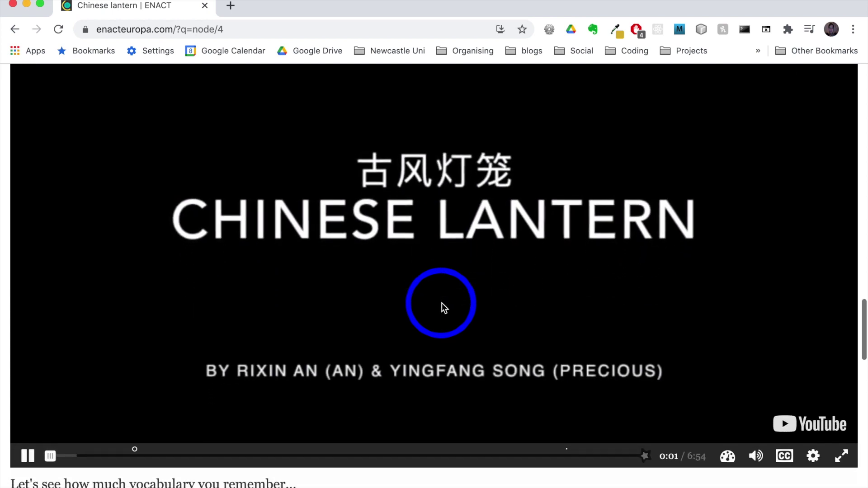
click(130, 452)
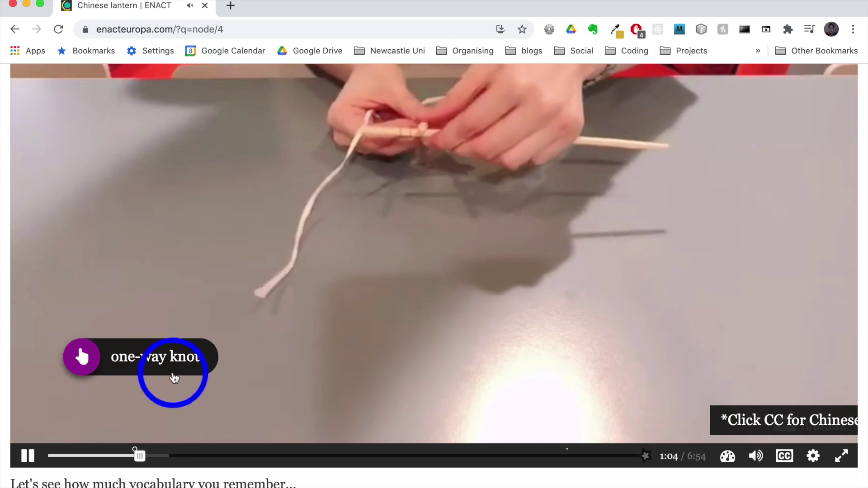
- Open and dismiss the one-way knot question, then scroll to the matching exercise
click(167, 361)
scroll(167, 361, up, 5)
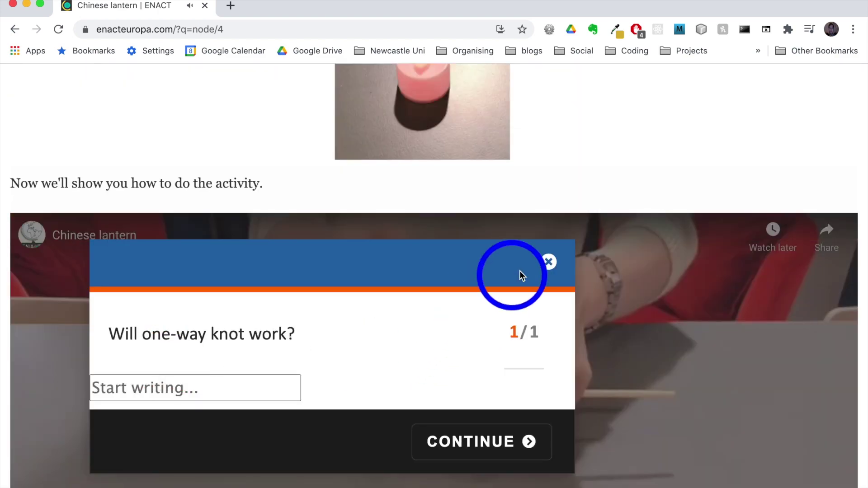
click(548, 263)
scroll(443, 344, down, 13)
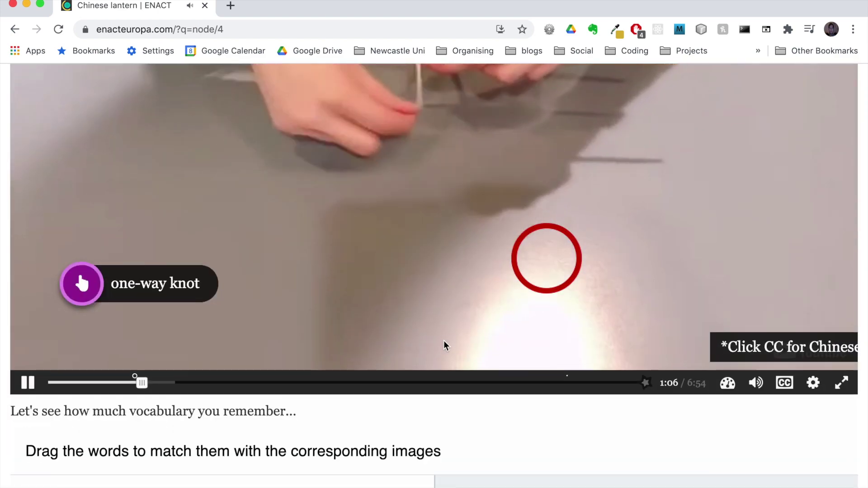
scroll(444, 344, down, 2)
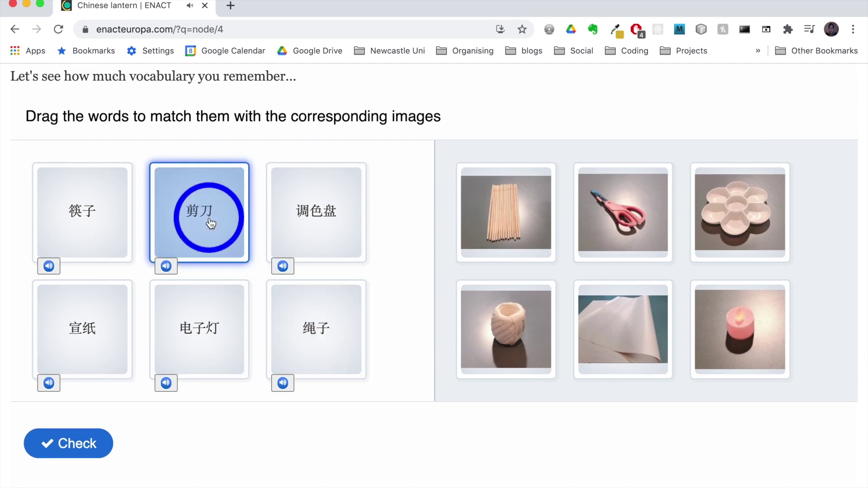
- Hear 剪刀 and match it to scissors, put 绳子 on the yarn and 筷子 on chopsticks
click(168, 269)
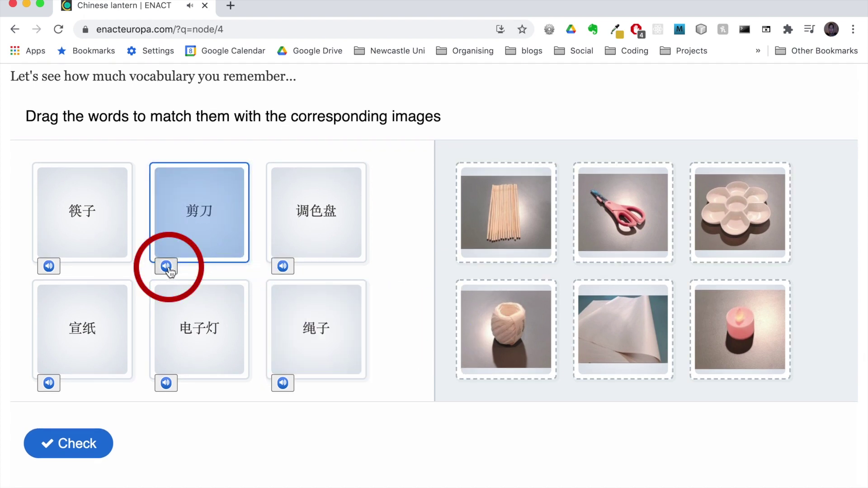
click(168, 269)
drag(220, 211, 500, 332)
click(638, 199)
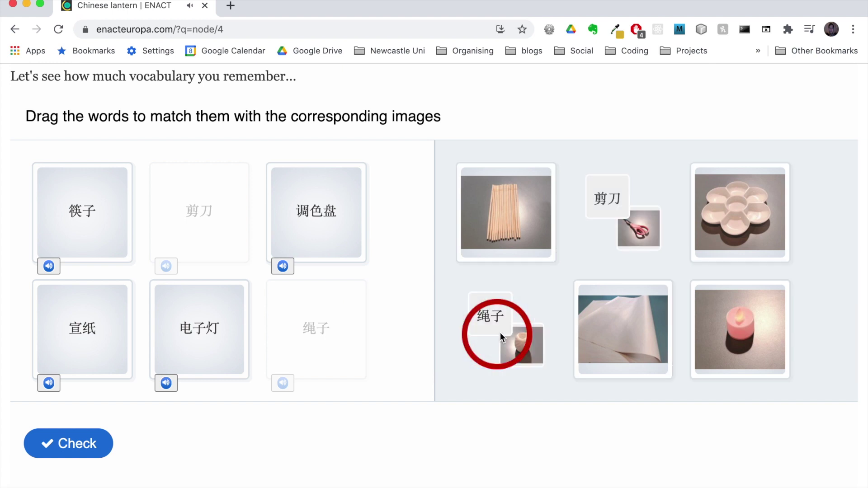
click(501, 337)
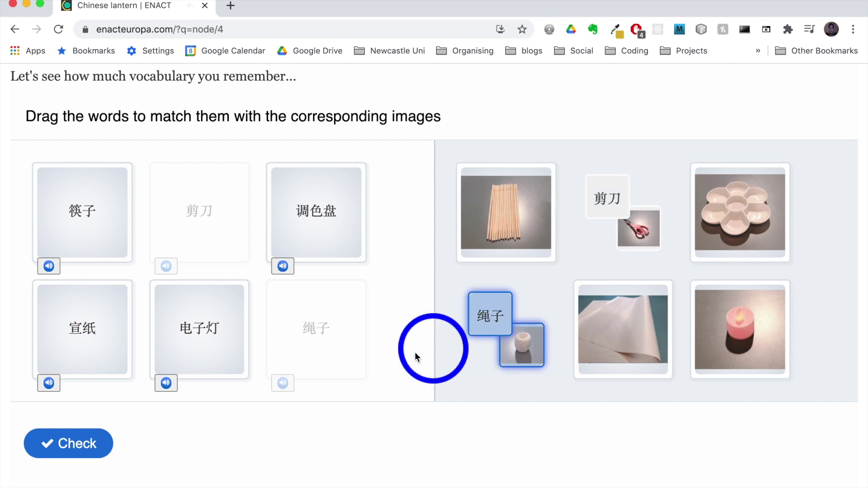
click(80, 236)
drag(80, 236, 460, 224)
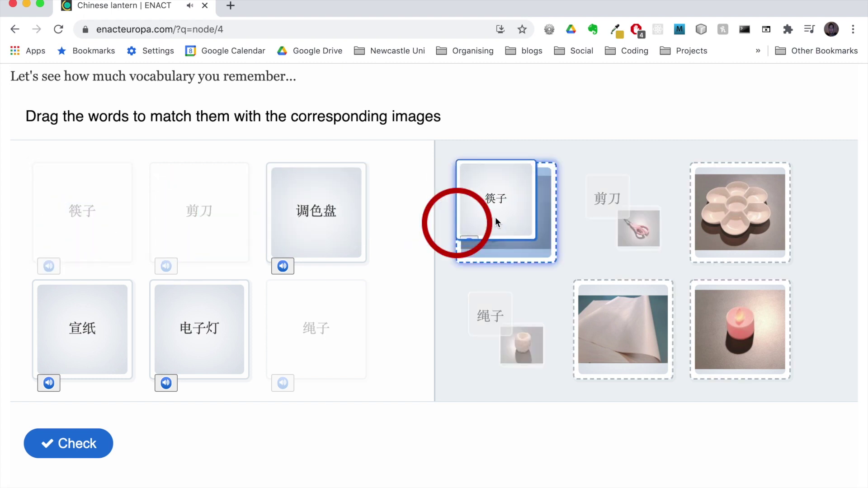
- Match 调色盘 to the palette, 宣纸 to the candle, 电子灯 to the paper, and check (4 of 6)
click(104, 342)
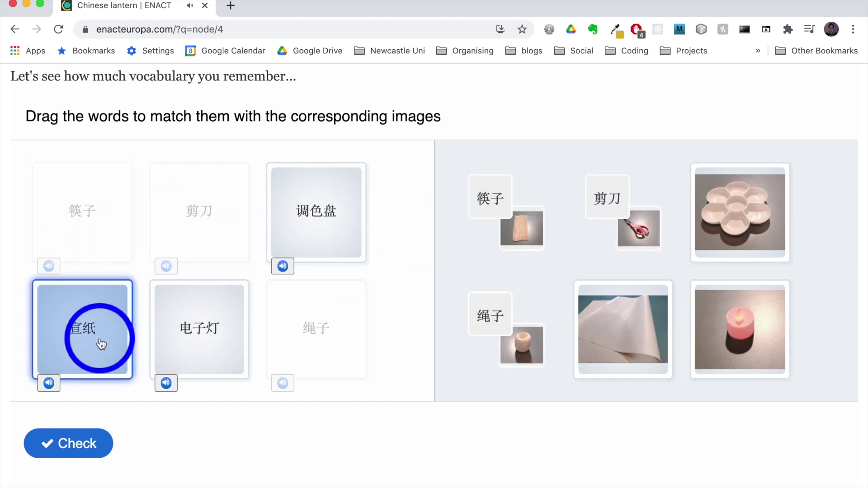
click(308, 227)
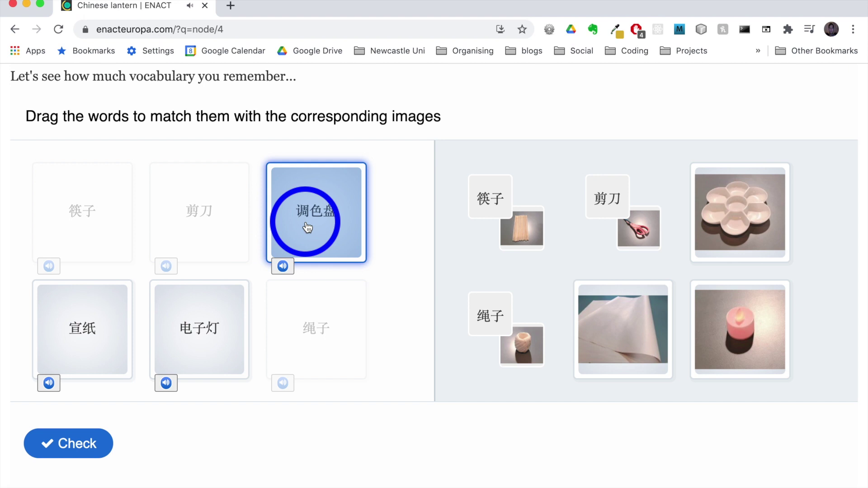
drag(308, 228, 737, 257)
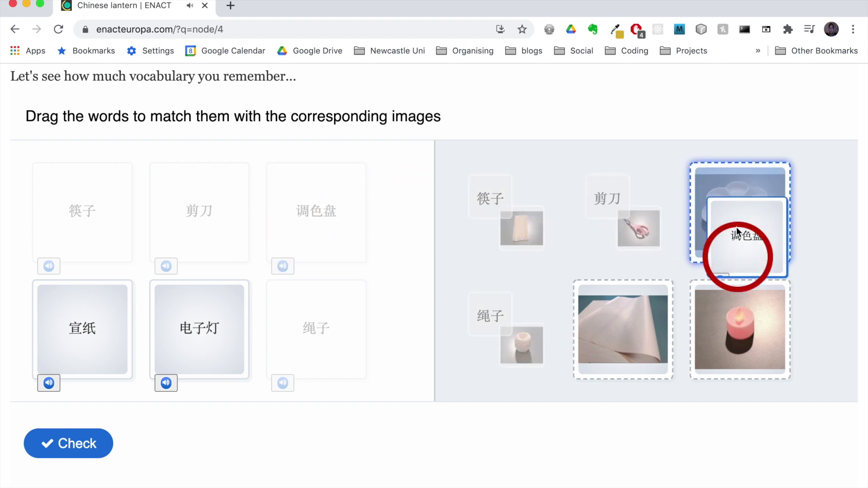
click(106, 326)
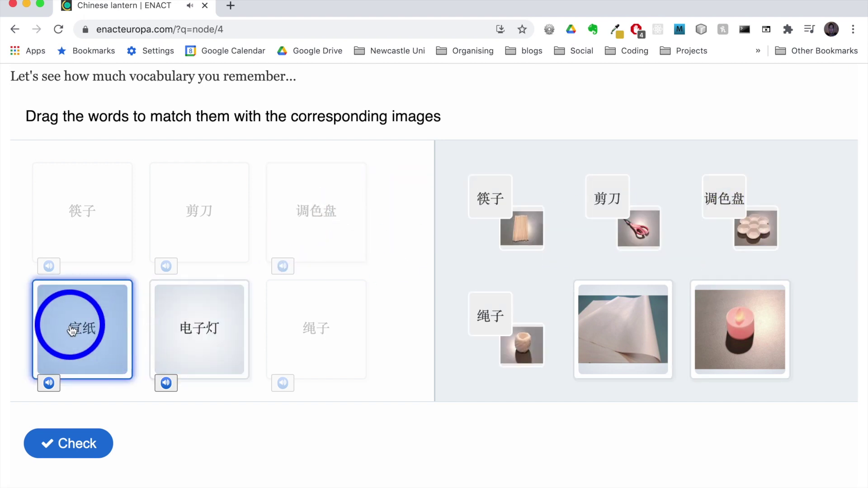
drag(76, 333, 723, 323)
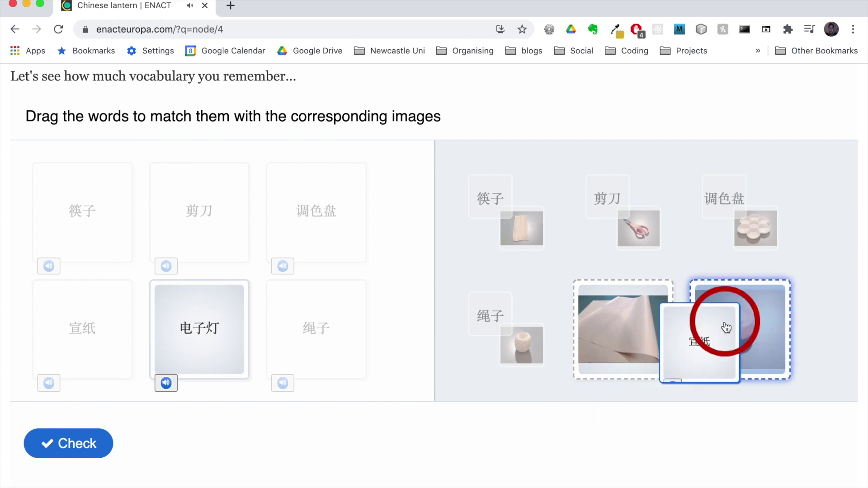
click(216, 348)
drag(219, 344, 642, 337)
click(93, 444)
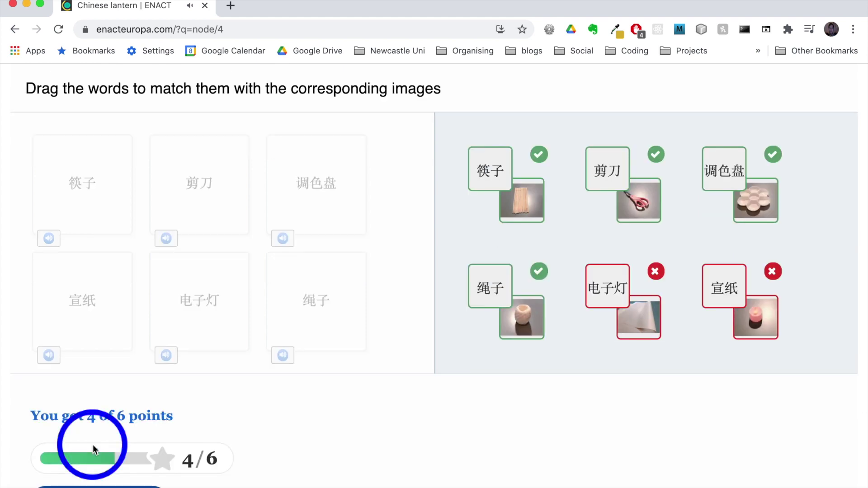
- Scroll to the presentation video on the "To He" Vietnamese Edible Toy page
scroll(283, 438, down, 4)
scroll(284, 438, down, 6)
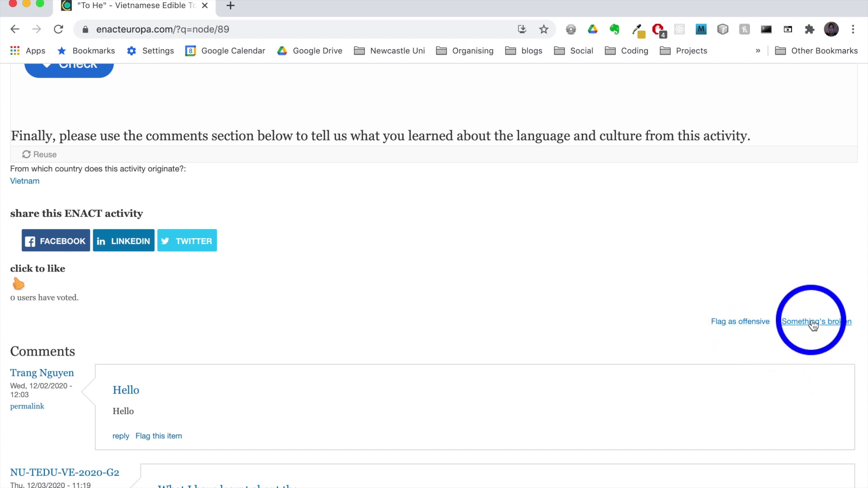
scroll(558, 195, up, 15)
- Fill the problem report with 'Describe the problem here...' and a contact e-mail address
scroll(561, 200, up, 10)
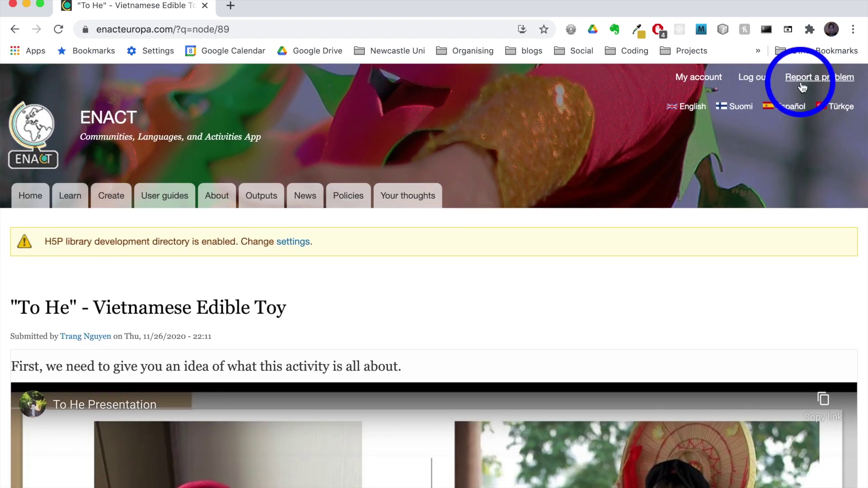
click(807, 82)
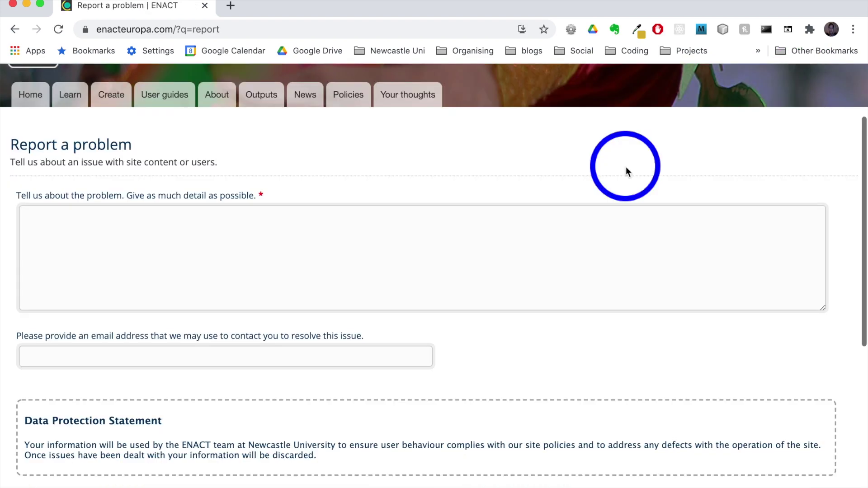
click(231, 244)
text(Describe t)
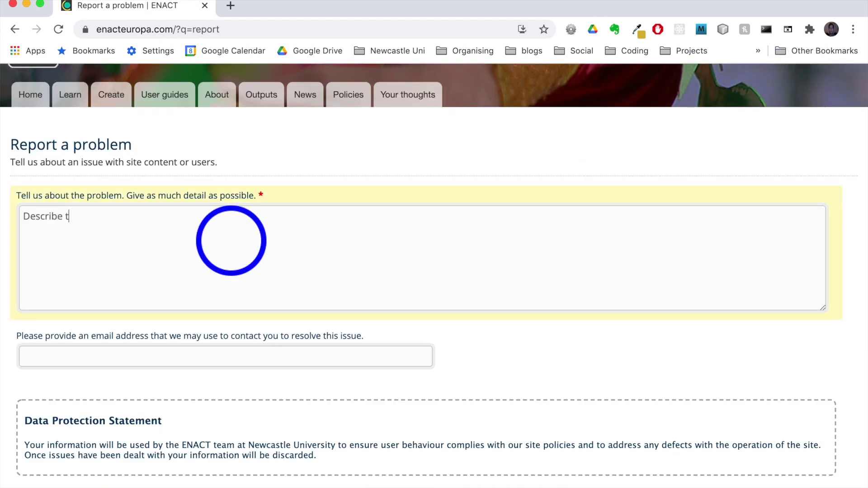
text(he problem here...)
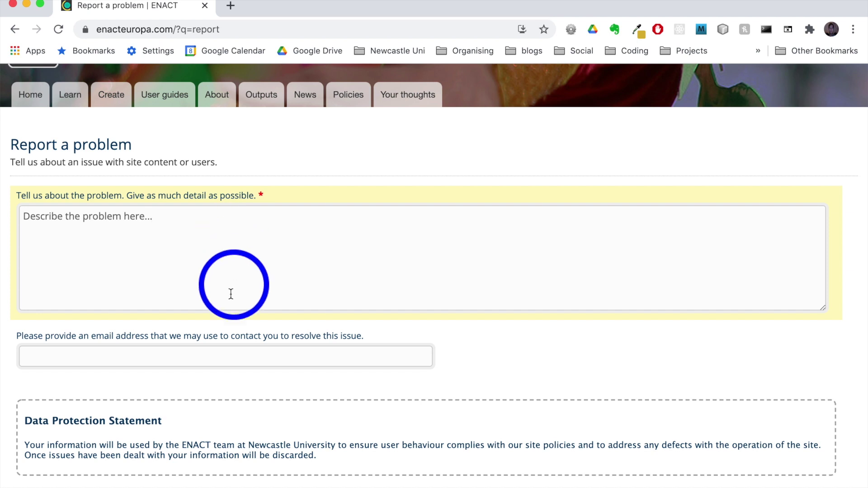
click(210, 355)
scroll(373, 373, down, 4)
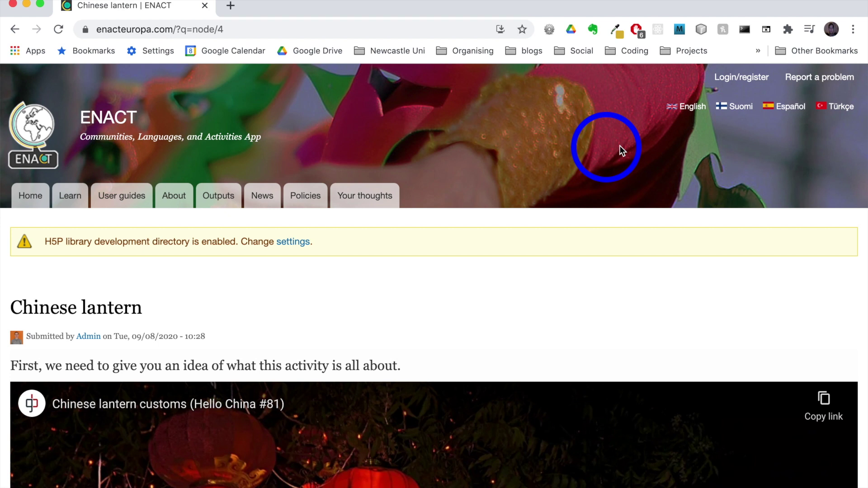
- On the Create new account tab, enter a username and the user's e-mail address
click(728, 80)
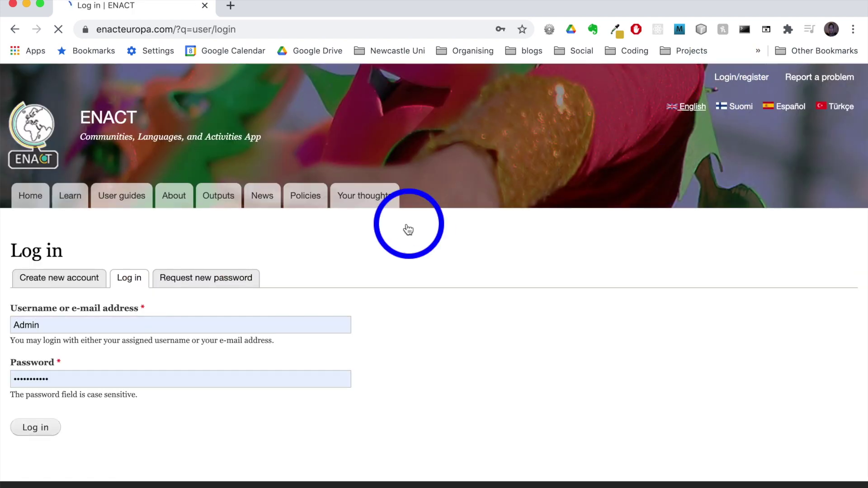
click(73, 281)
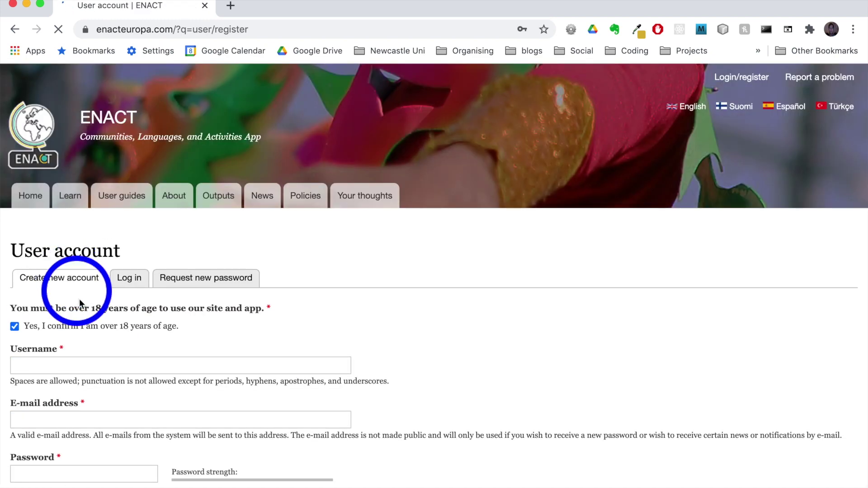
click(76, 365)
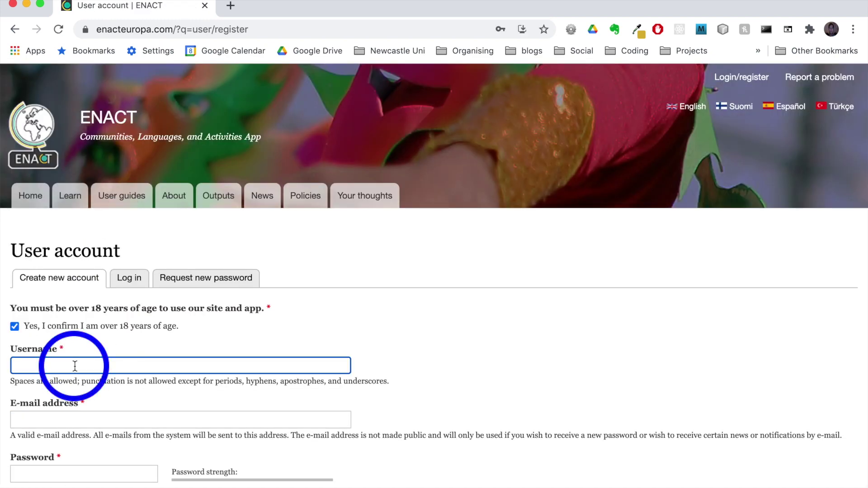
text(Tom Smith)
click(73, 417)
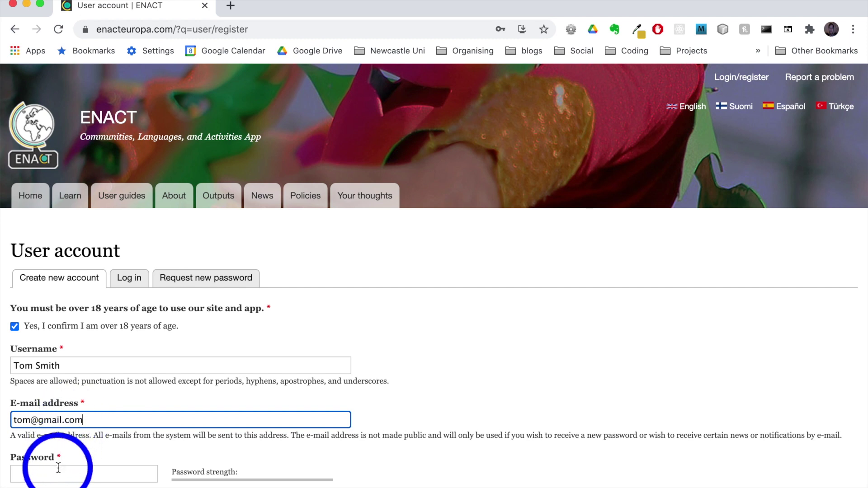
- Enter and confirm the account password, then submit the registration
click(58, 471)
text(pass)
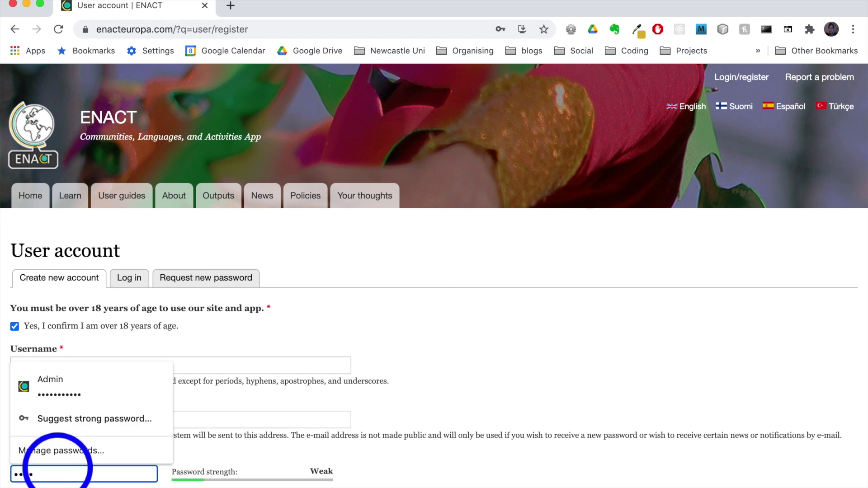
scroll(276, 452, down, 3)
click(117, 420)
text(pass)
scroll(240, 406, down, 5)
scroll(239, 406, down, 8)
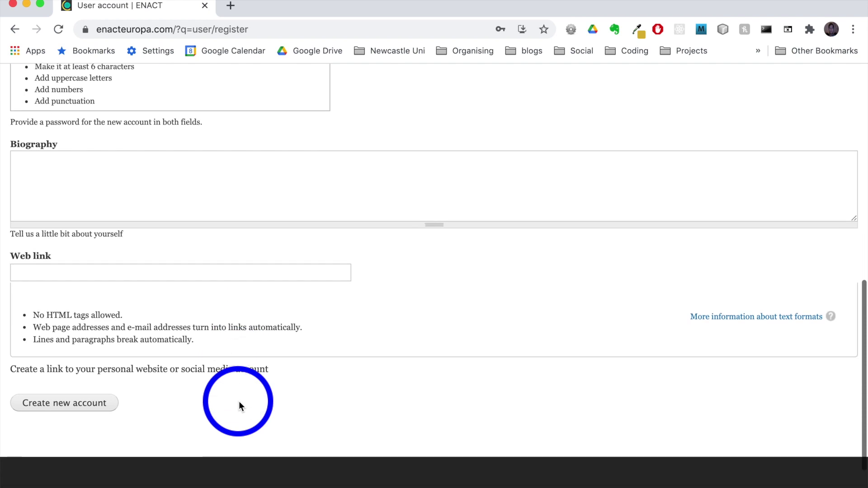
click(91, 403)
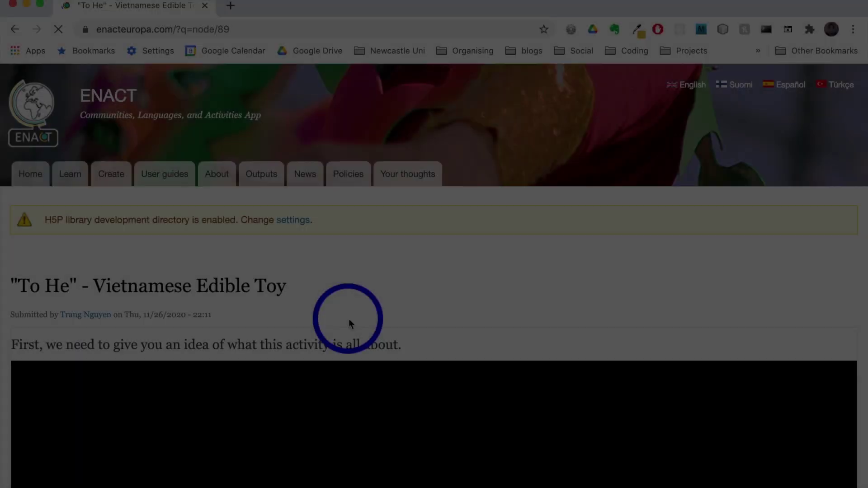
- Type 'My comment goes here... What I have learned i' into the Add new comment box
scroll(349, 319, down, 5)
scroll(349, 320, down, 10)
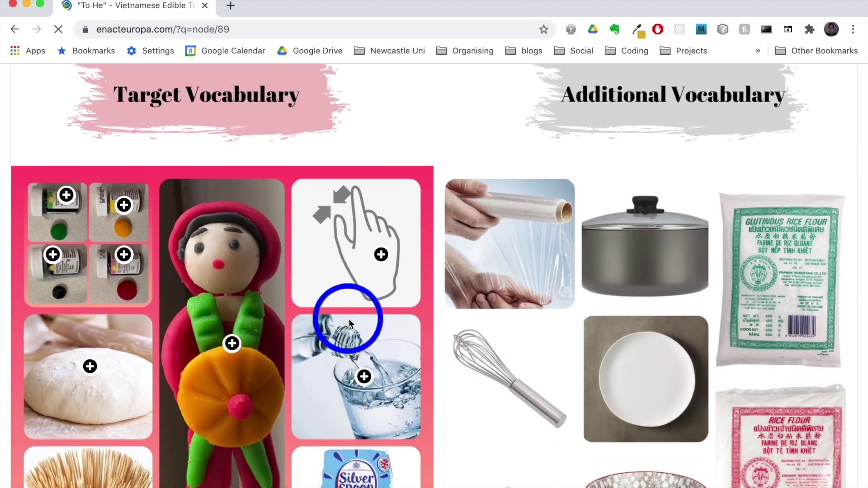
scroll(349, 319, down, 15)
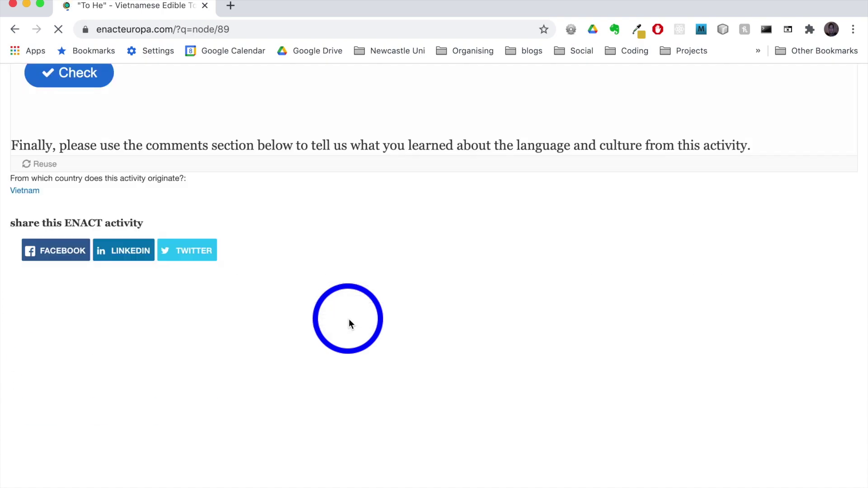
scroll(348, 319, up, 2)
scroll(250, 295, down, 10)
scroll(251, 294, down, 20)
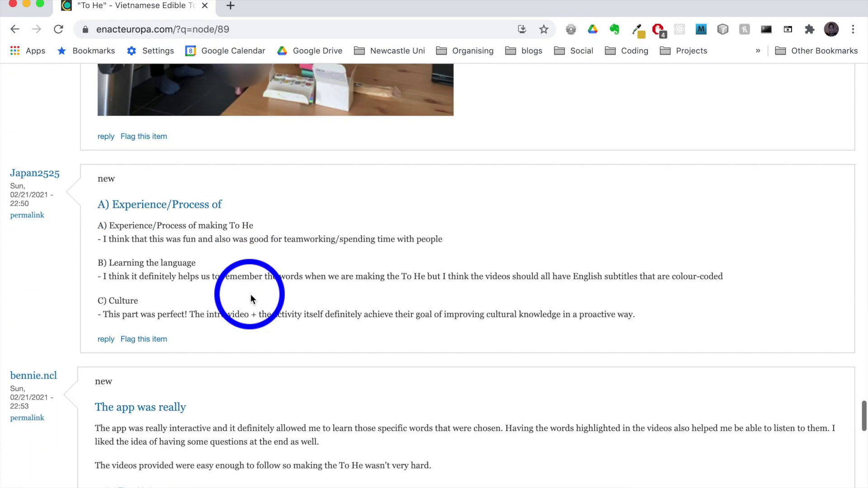
scroll(250, 294, down, 6)
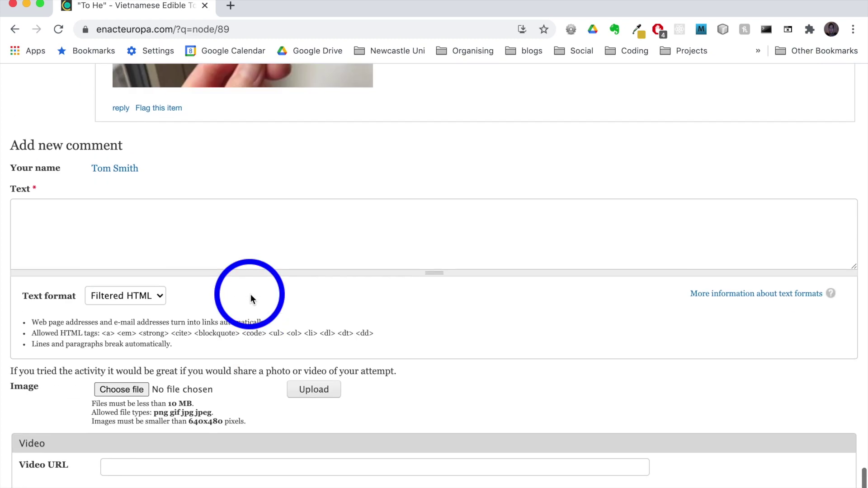
click(144, 231)
text(My comment goes here.)
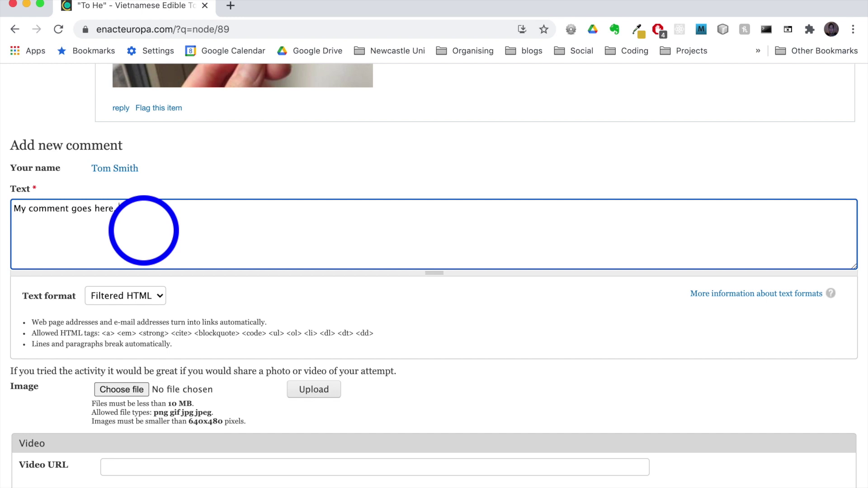
text(.. What I have learned is...)
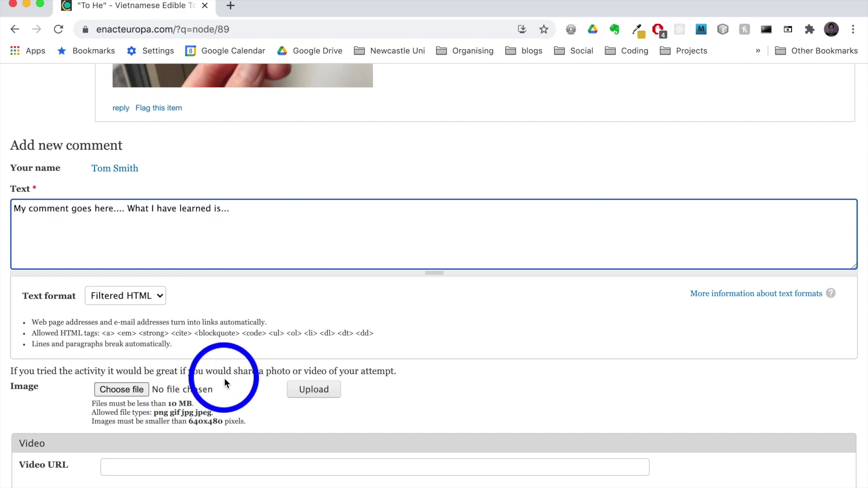
scroll(225, 378, down, 3)
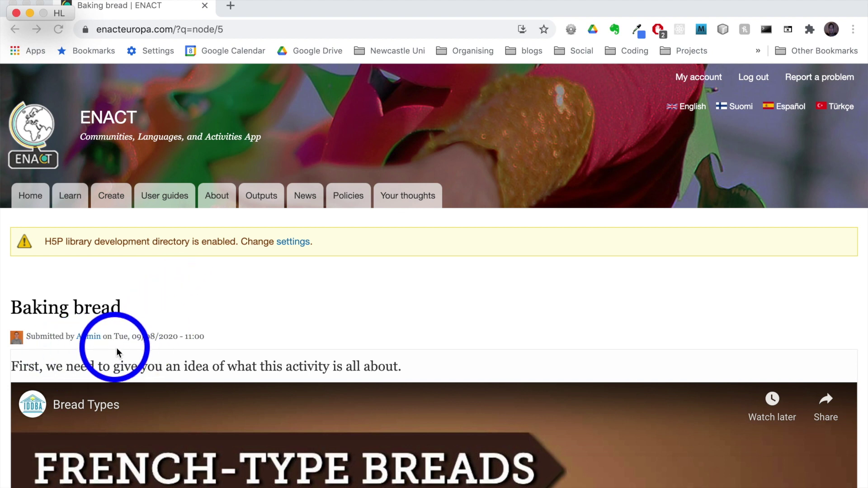
- Open the Admin author's profile from the Baking bread byline and scroll through it
click(91, 338)
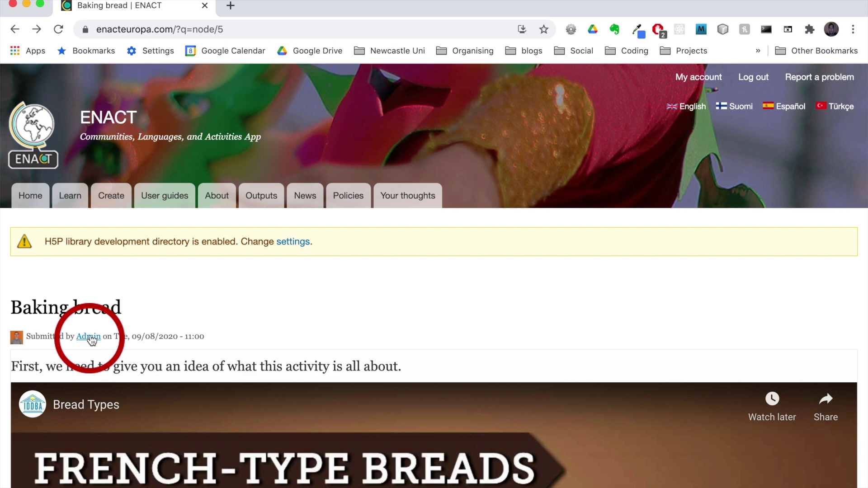
click(93, 340)
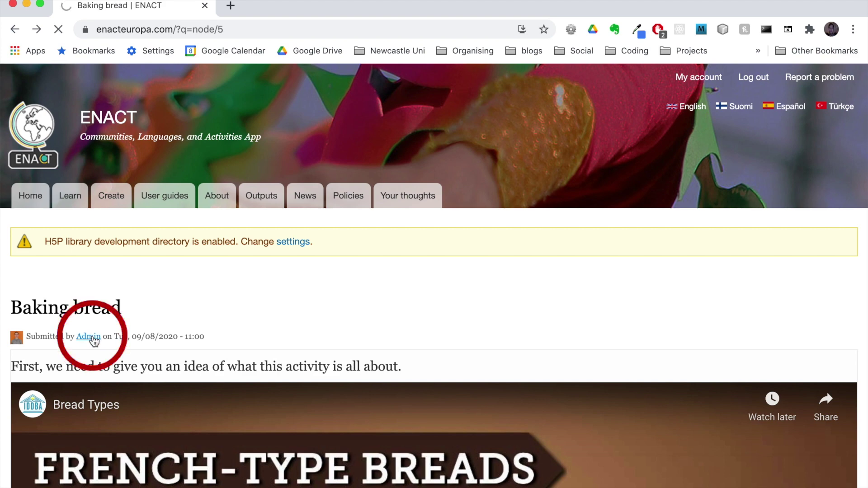
scroll(172, 346, down, 1)
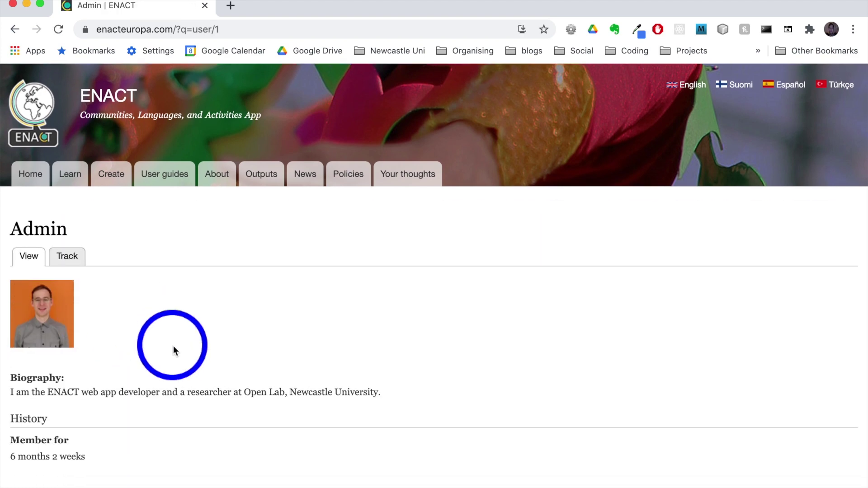
scroll(172, 346, down, 3)
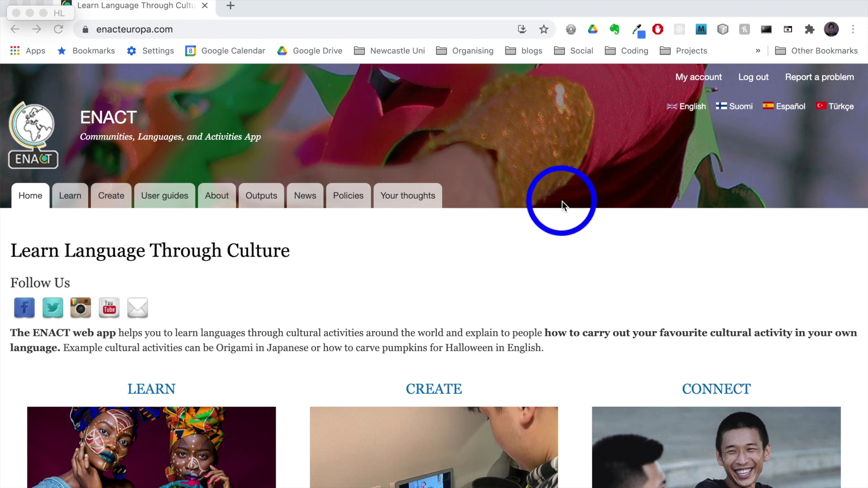
- Open the account edit form and append '. I can update my biography here' to the biography
click(694, 77)
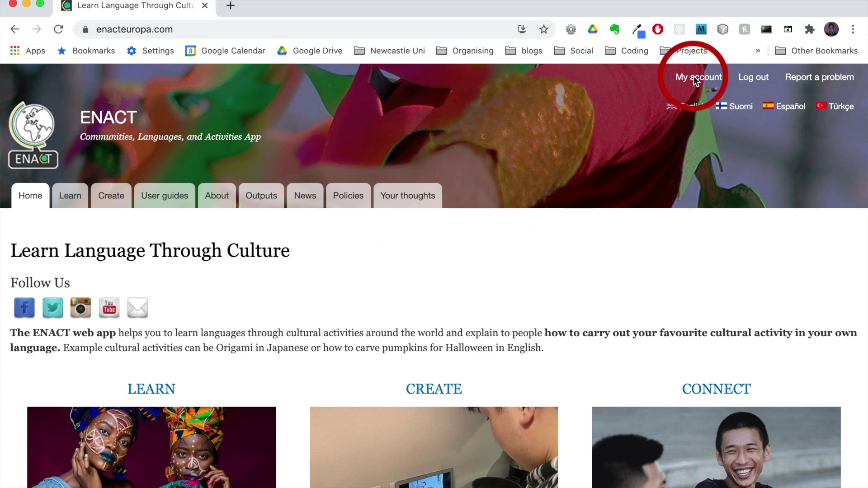
click(695, 78)
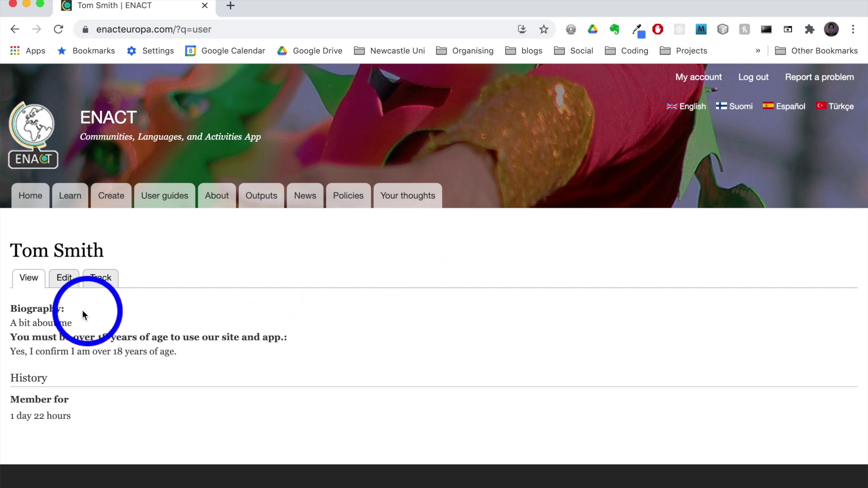
click(65, 282)
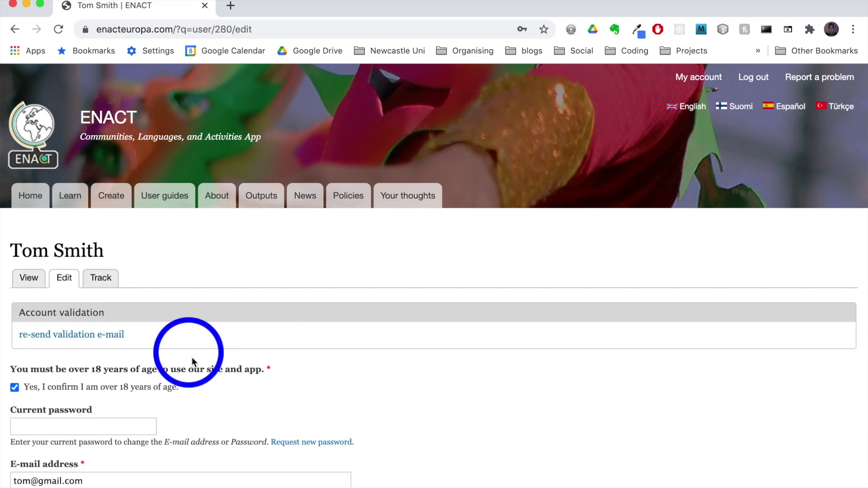
scroll(193, 361, down, 10)
scroll(192, 358, down, 9)
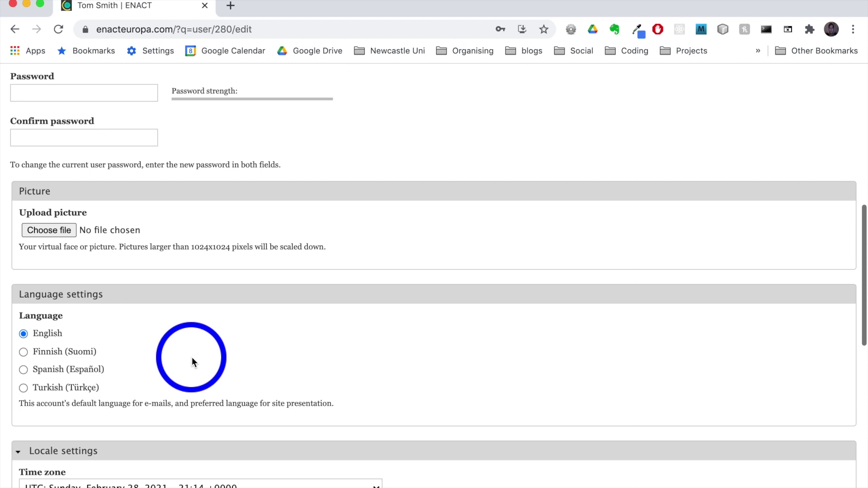
click(94, 262)
text(. I can update my bi)
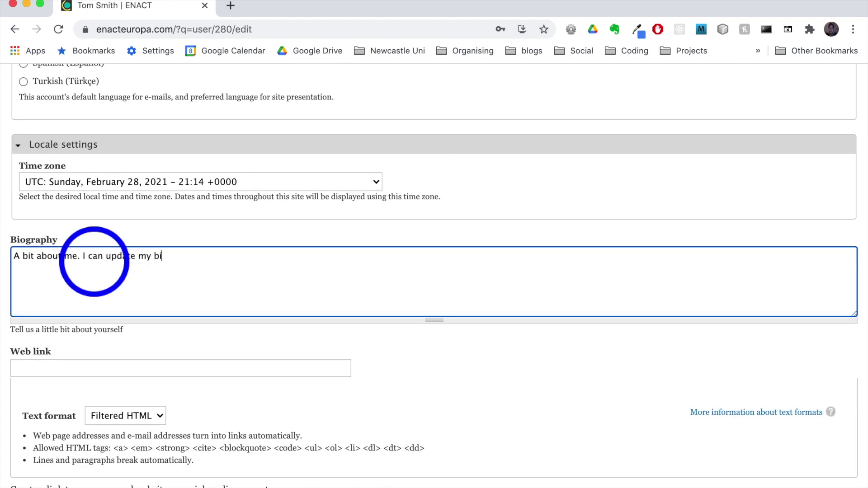
text(ography here...)
- Fill in the account's web link as mysocialmedialink.com
scroll(94, 263, down, 3)
click(134, 300)
text(mysocialmedialink.com)
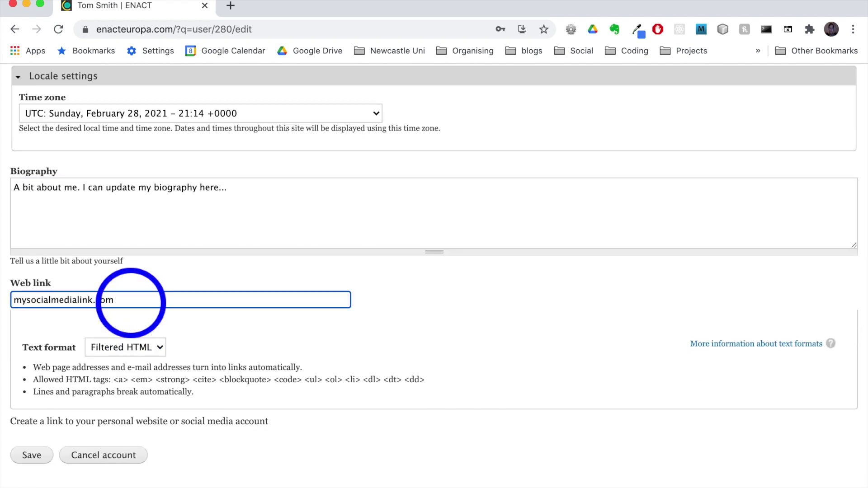
scroll(375, 322, down, 2)
scroll(376, 323, up, 8)
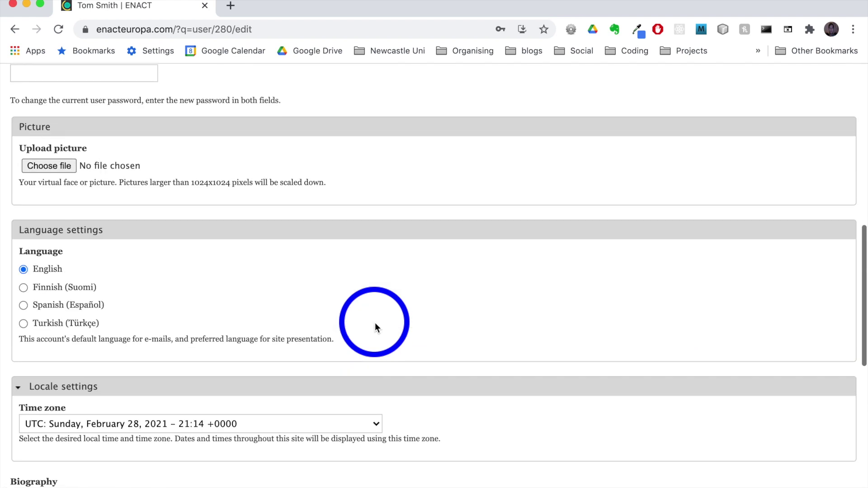
scroll(376, 322, up, 3)
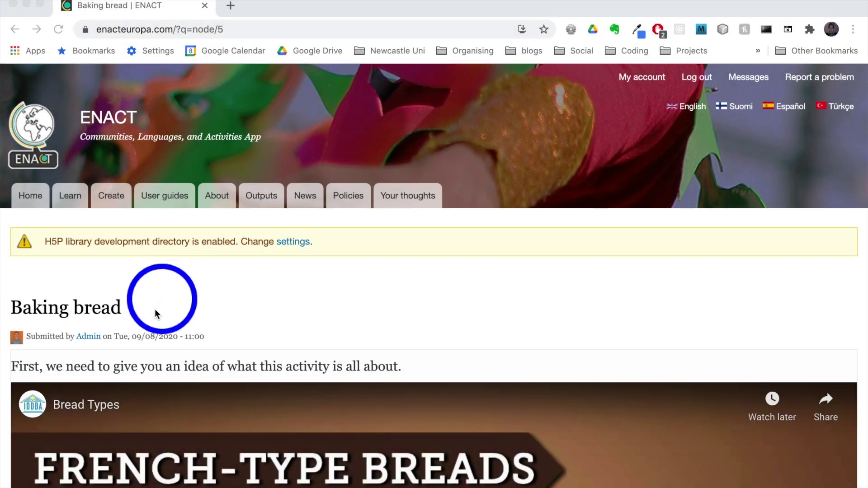
- Go from the Baking bread 'Admin' byline to a new private message to Admin
click(89, 338)
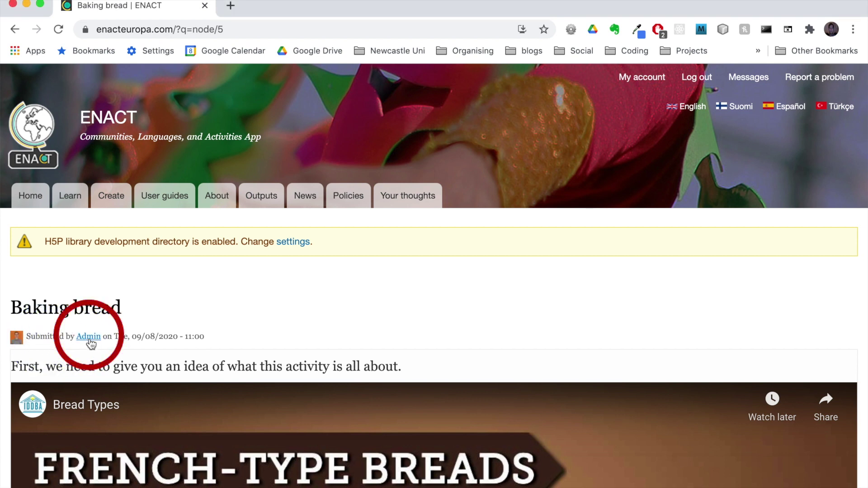
click(90, 338)
scroll(157, 348, down, 3)
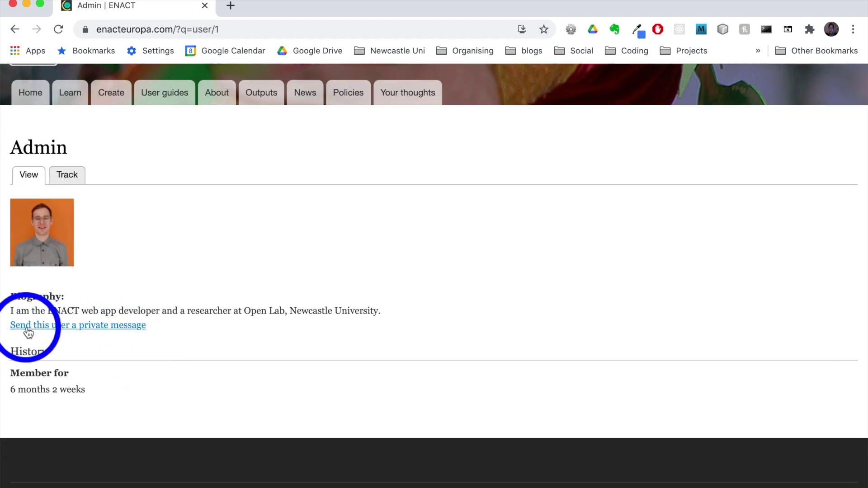
click(100, 330)
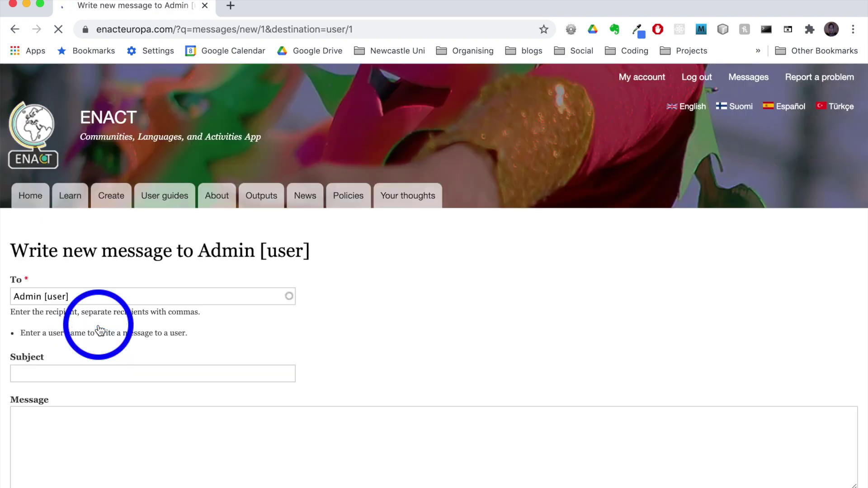
- Leave the message's Subject and Message fields empty and go to the messages inbox
scroll(101, 402, down, 3)
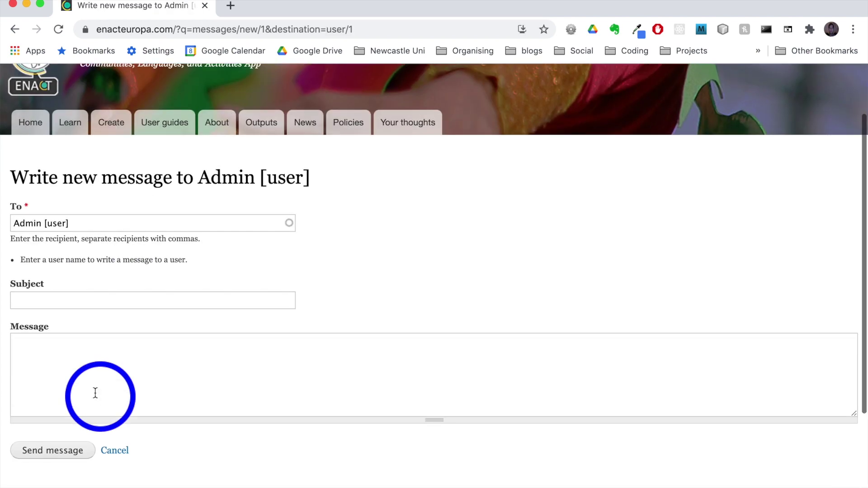
click(66, 361)
click(62, 300)
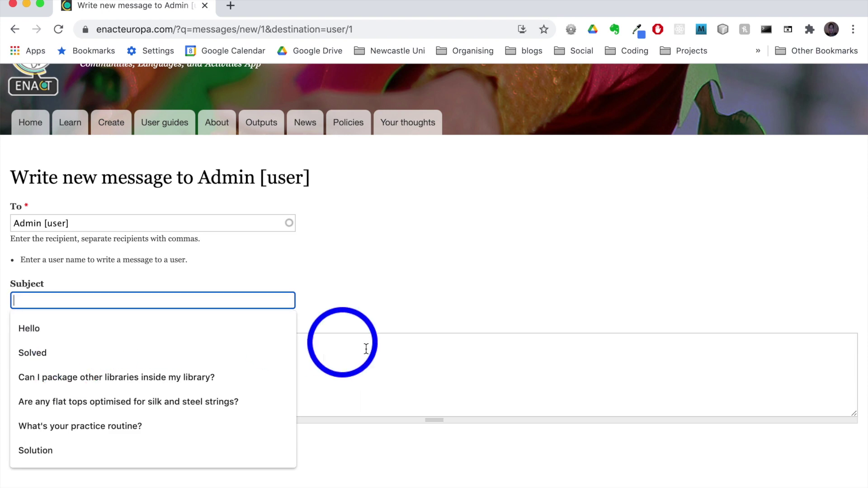
click(360, 367)
click(59, 452)
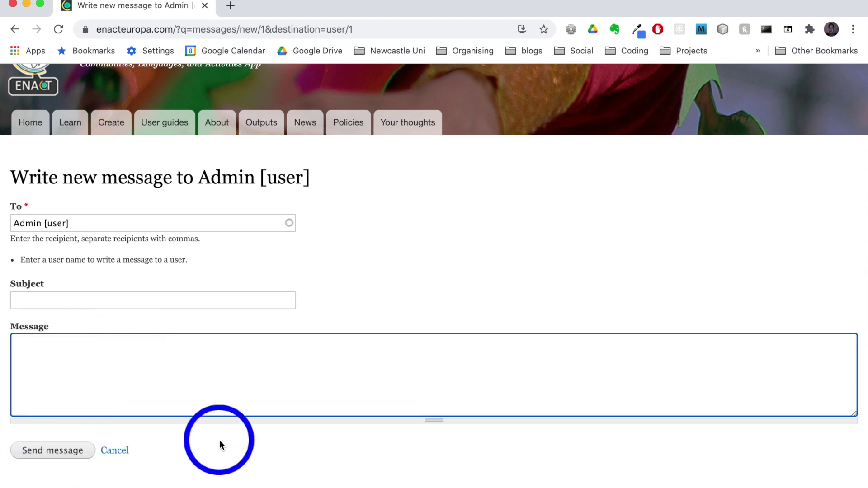
scroll(325, 288, up, 1)
scroll(324, 285, up, 3)
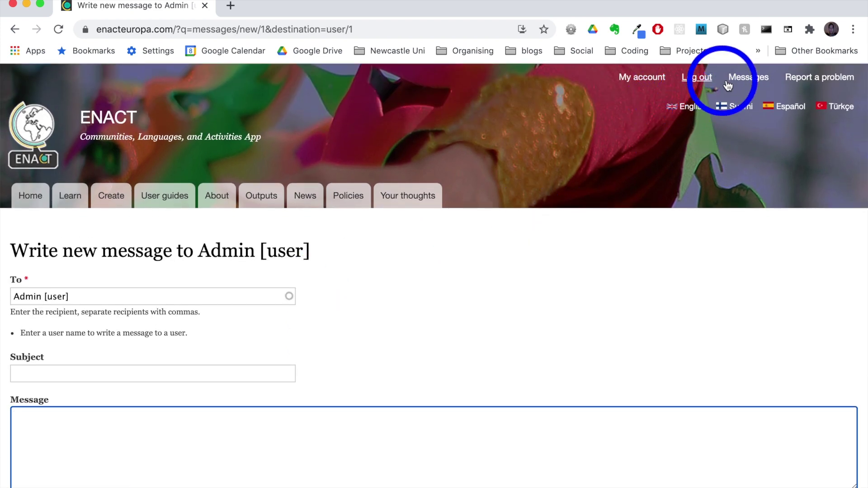
click(742, 86)
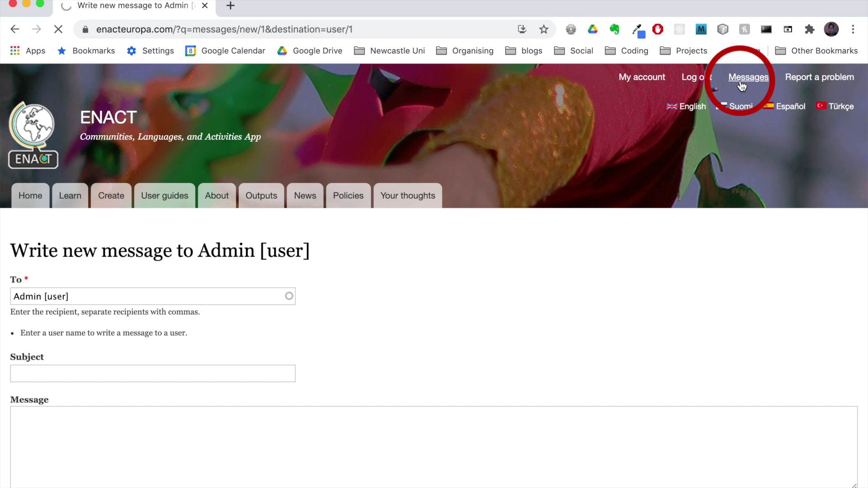
click(742, 85)
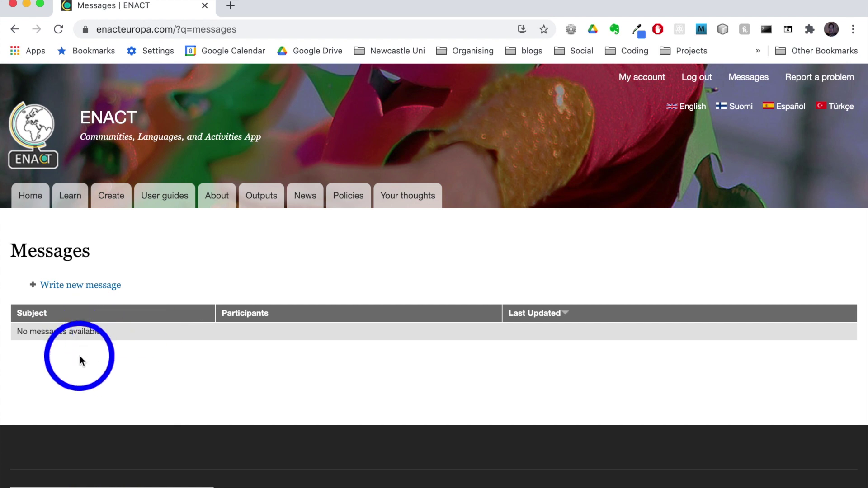
click(73, 290)
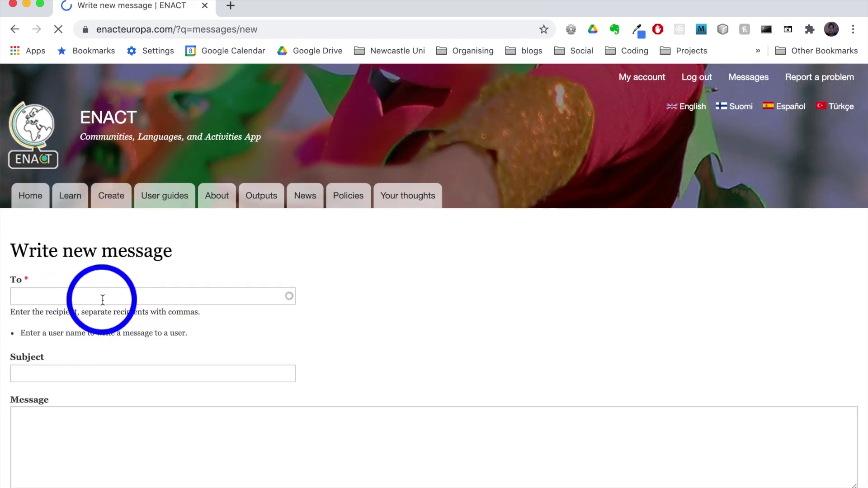
click(103, 299)
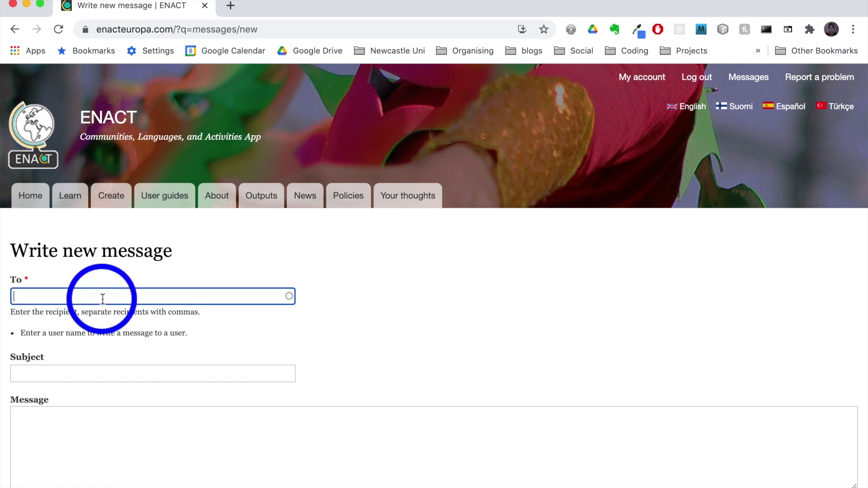
text(Admin)
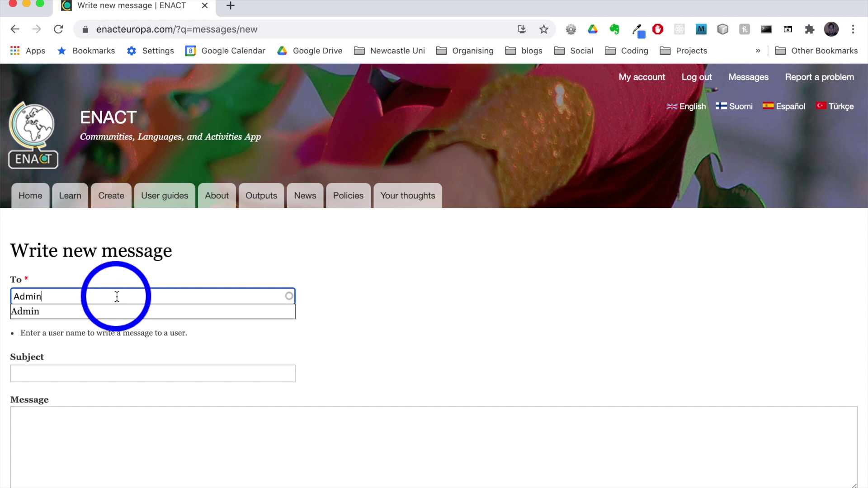
click(72, 318)
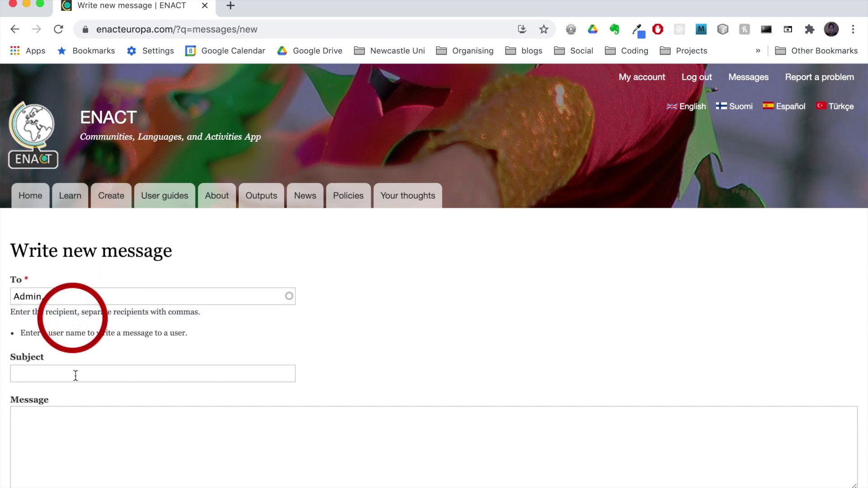
click(65, 370)
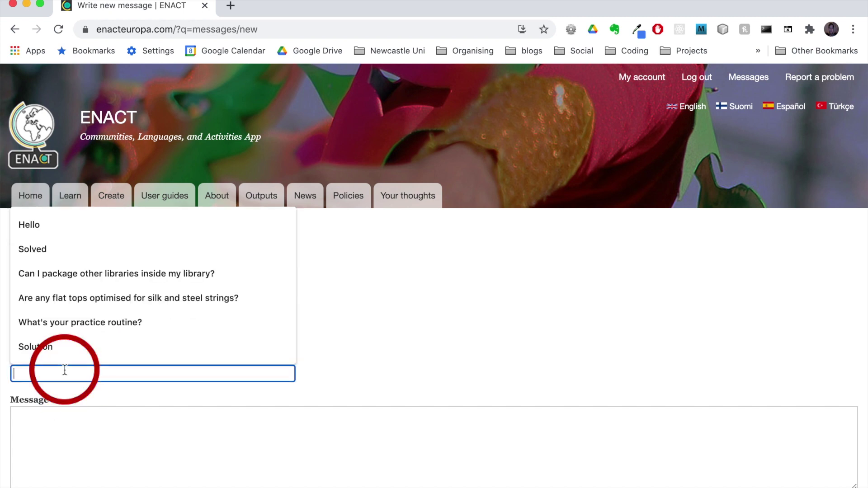
click(61, 429)
scroll(169, 421, down, 3)
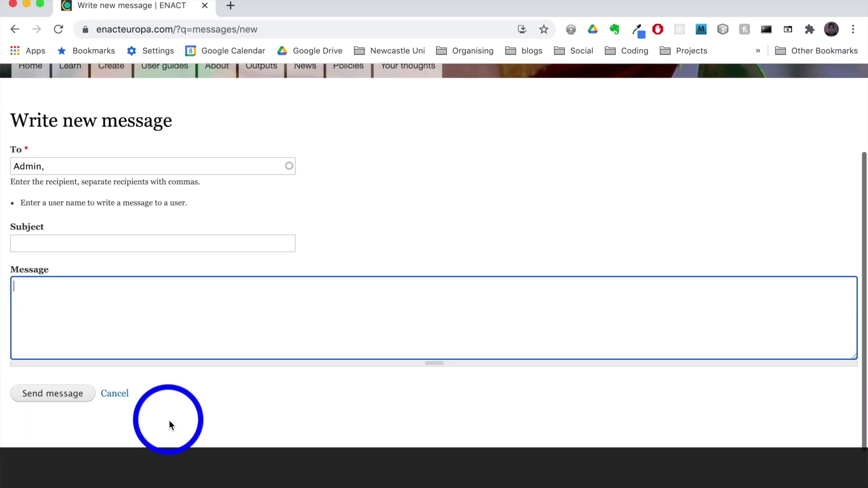
scroll(169, 422, down, 2)
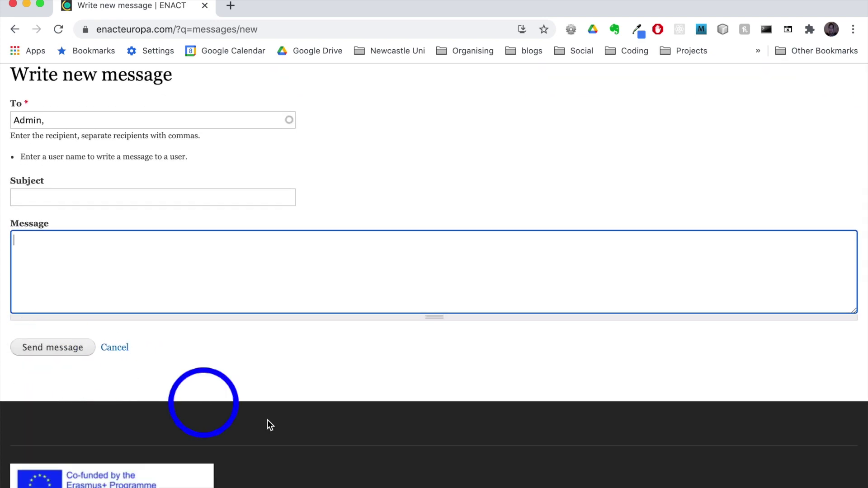
scroll(297, 364, up, 3)
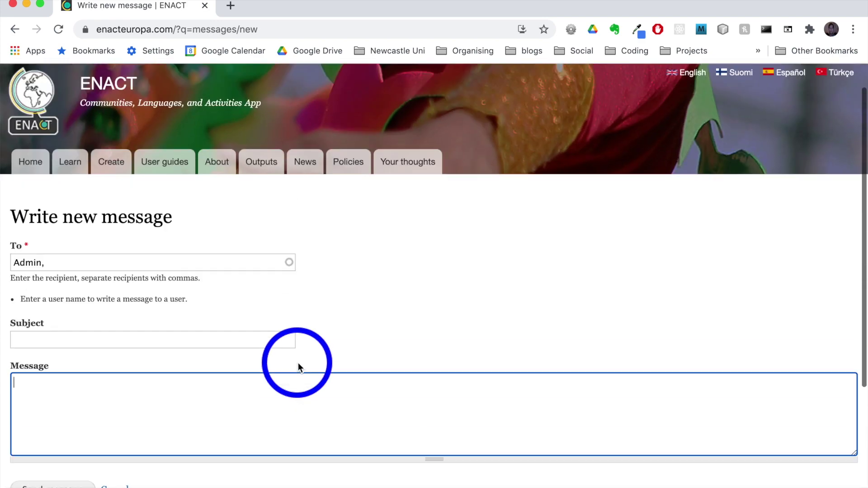
scroll(298, 363, up, 1)
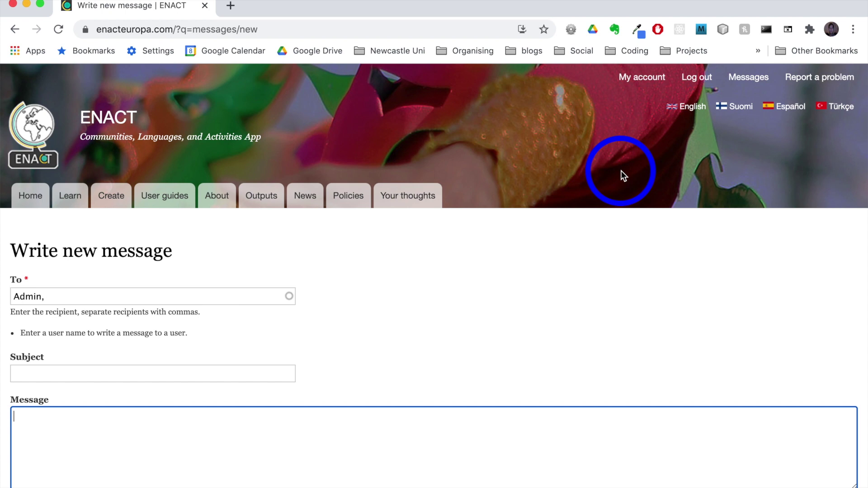
- Uncheck Enable private messages in the account edit form and save the changes
click(640, 77)
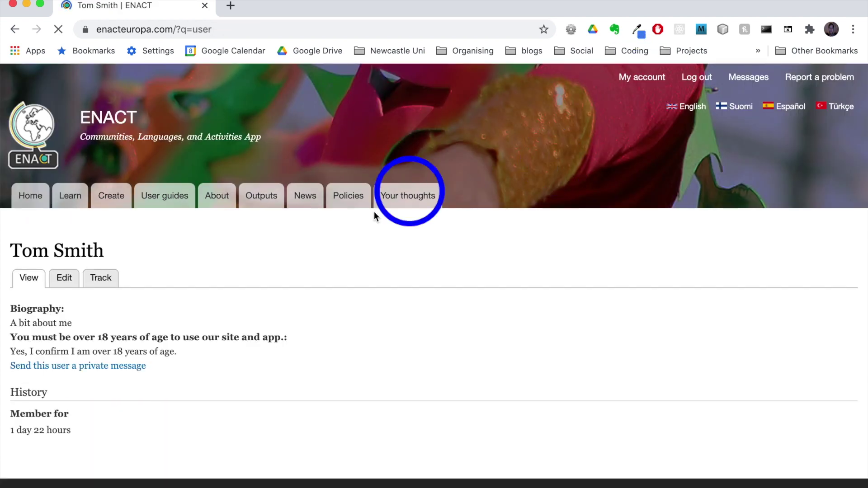
click(65, 280)
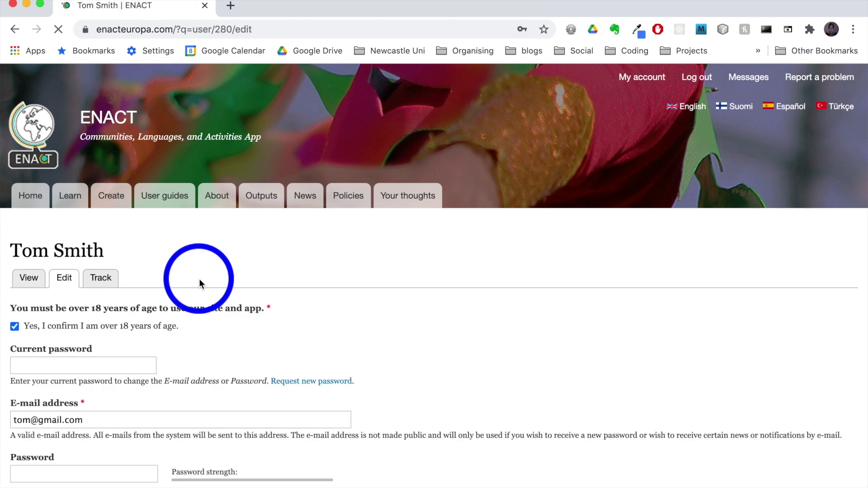
scroll(200, 279, down, 10)
scroll(200, 279, down, 3)
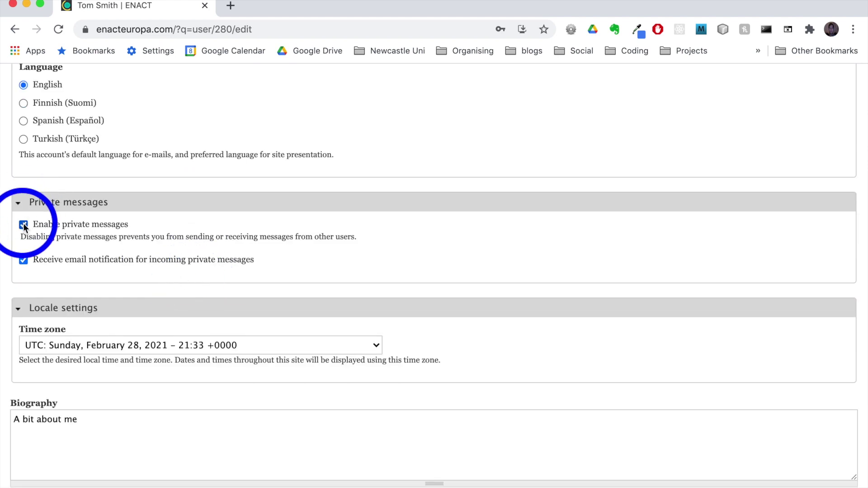
click(23, 224)
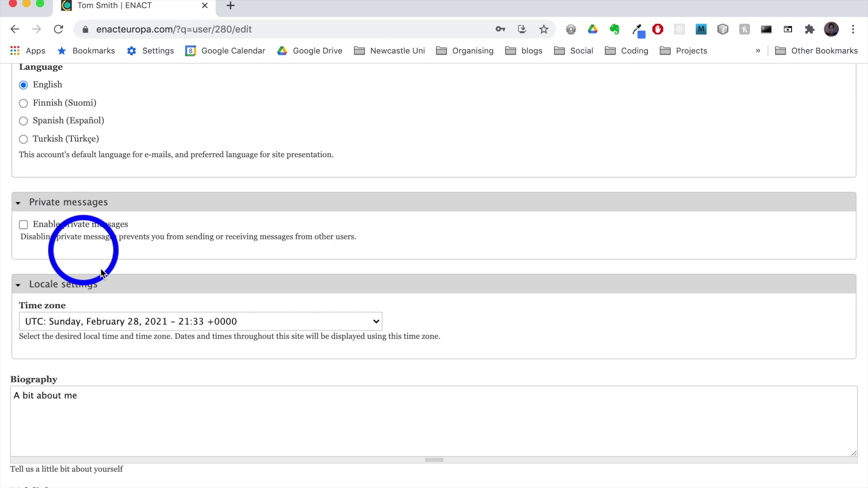
scroll(163, 262, down, 8)
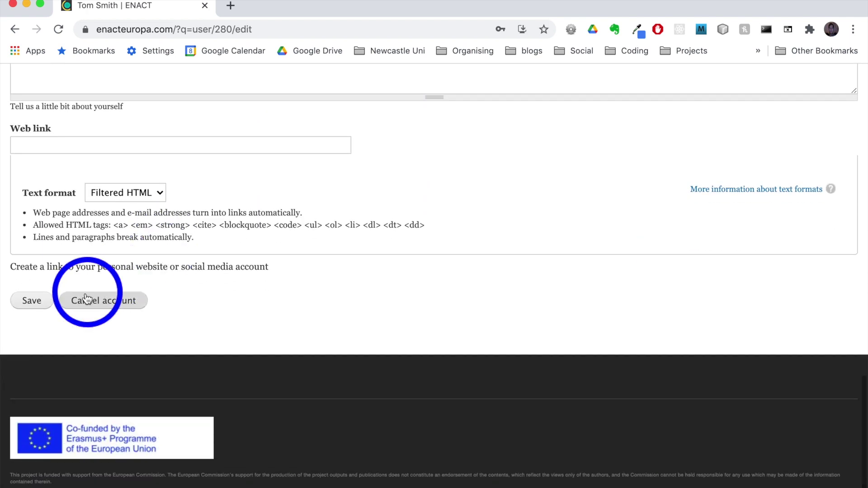
click(34, 307)
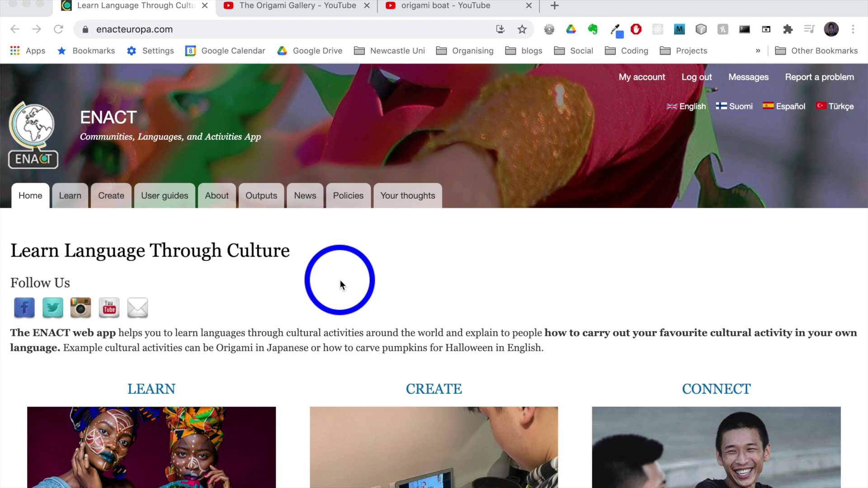
- Bring up the origami_boat resource folder alongside ENACT's Create Interactive content form
click(166, 195)
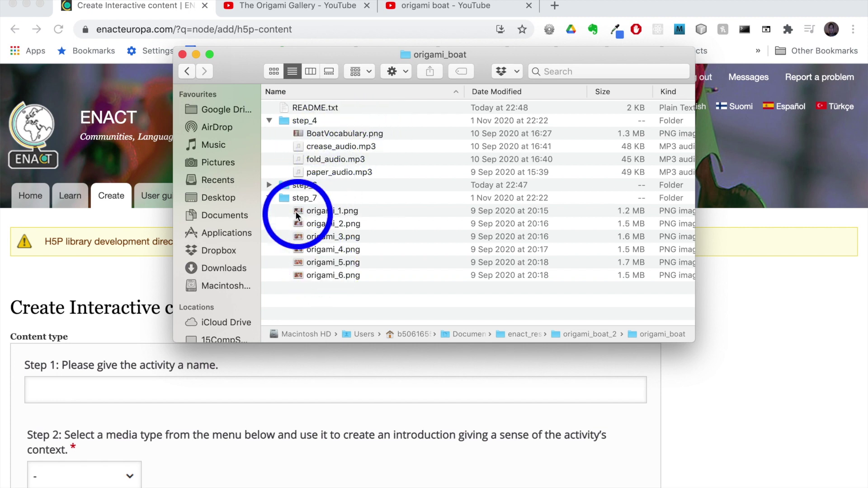
- Collapse the step_7 and step_4 folders and open README.txt in TextEdit
click(270, 199)
click(269, 120)
click(312, 108)
double_click(313, 108)
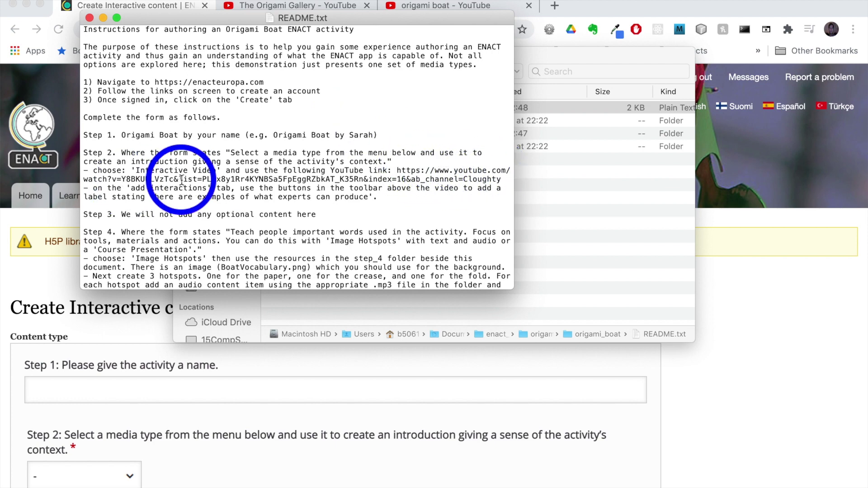
- Return to the ENACT home page in the browser and show all open windows
click(313, 3)
click(313, 4)
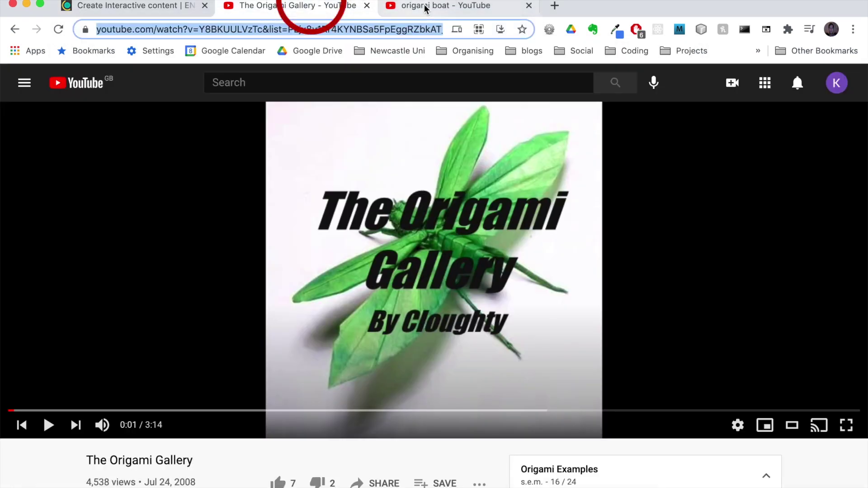
click(425, 6)
click(300, 200)
key(ctrl+Up)
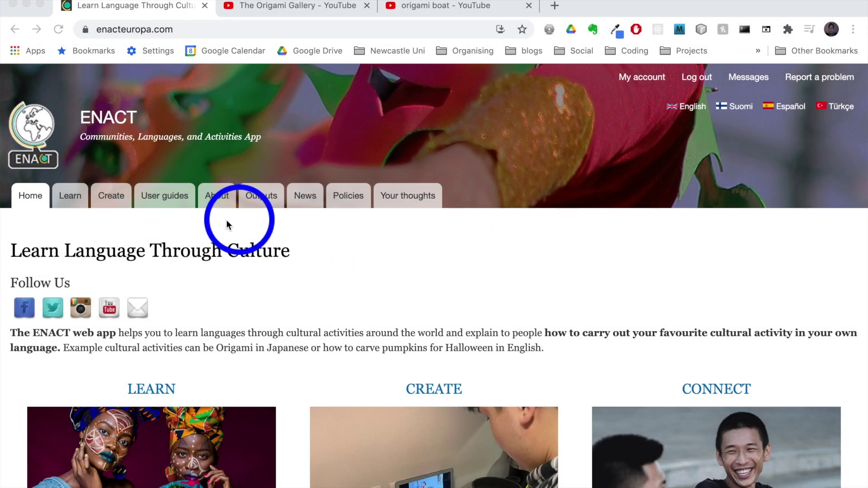
- Start a new activity from the Create tab in ENACT's navigation bar
click(110, 197)
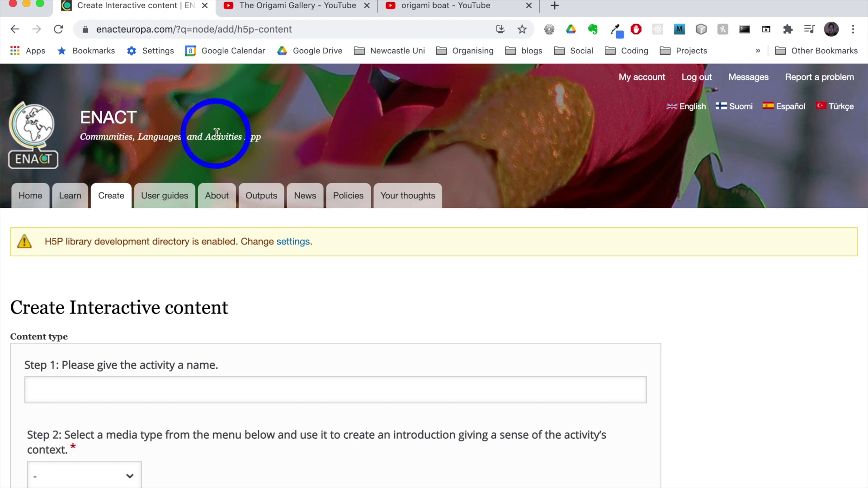
- Name the activity 'Origami boat by …' by typing 'Origam' and accepting the autofill suggestion
scroll(208, 287, down, 5)
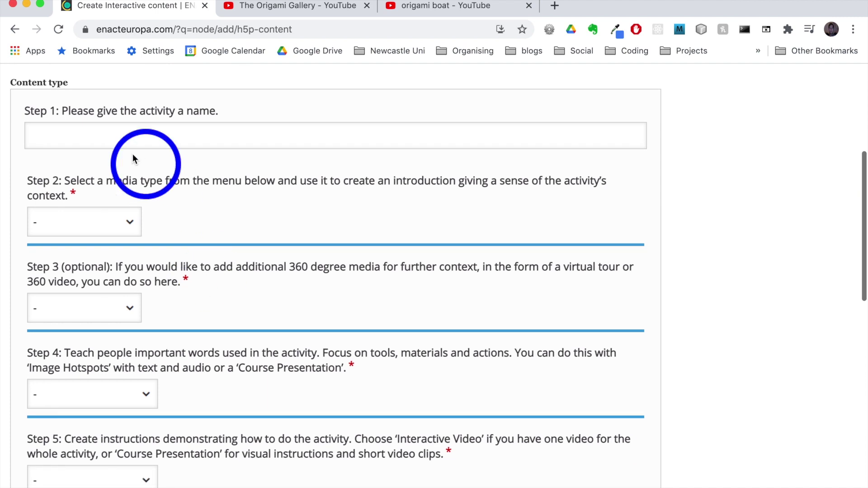
click(152, 138)
text(Origami)
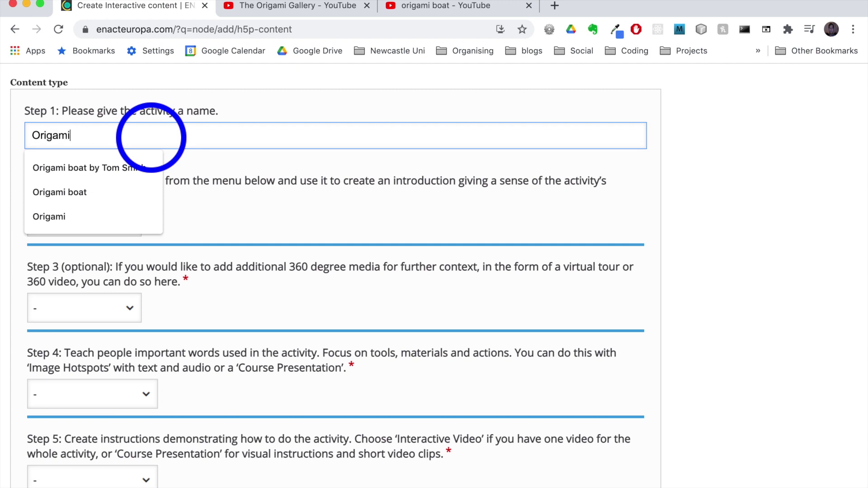
click(136, 167)
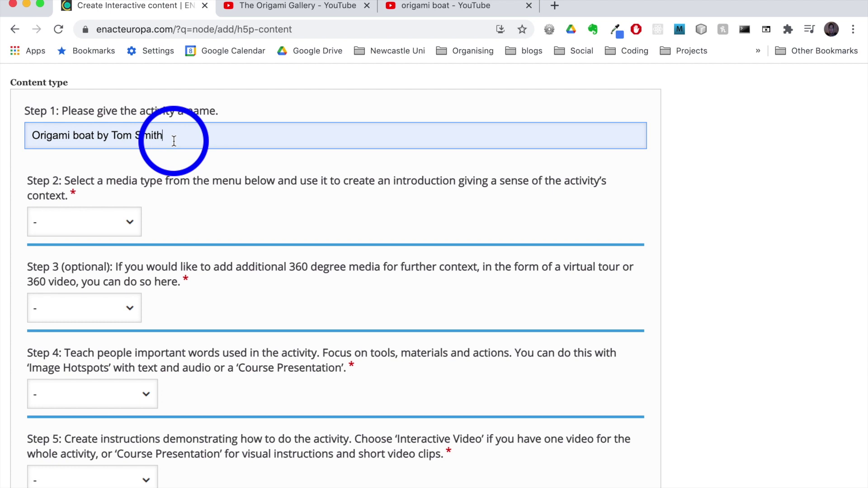
scroll(153, 206, down, 2)
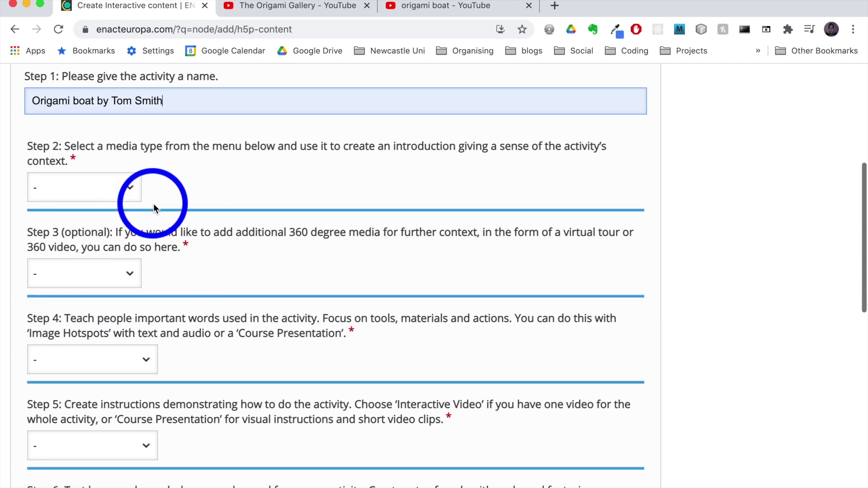
scroll(153, 204, down, 3)
scroll(154, 203, up, 1)
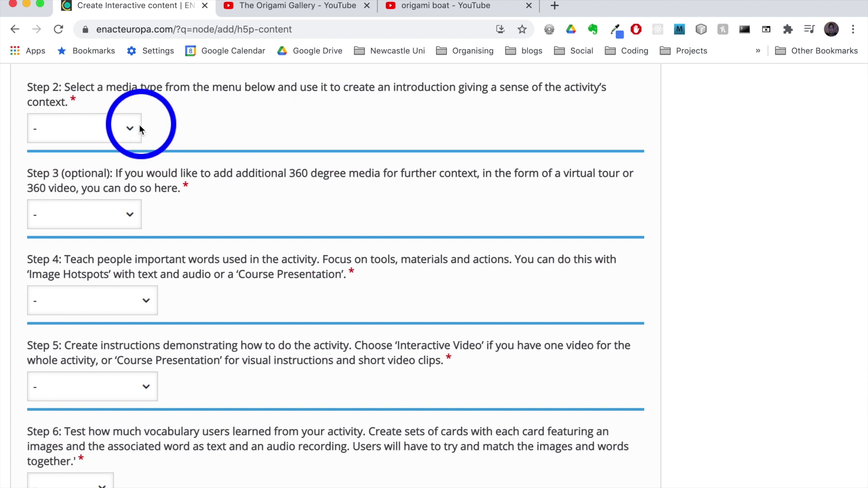
- Choose Interactive Video as the Step 2 introduction media type, after browsing Step 3's options
click(128, 128)
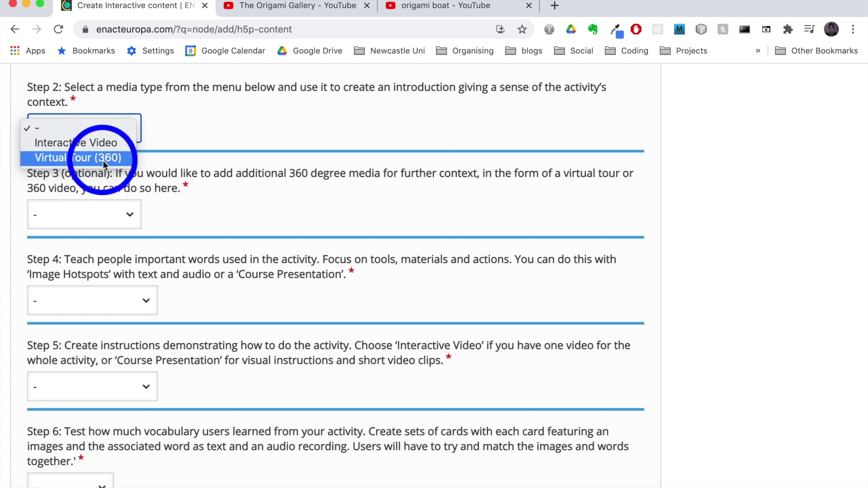
click(131, 215)
click(131, 216)
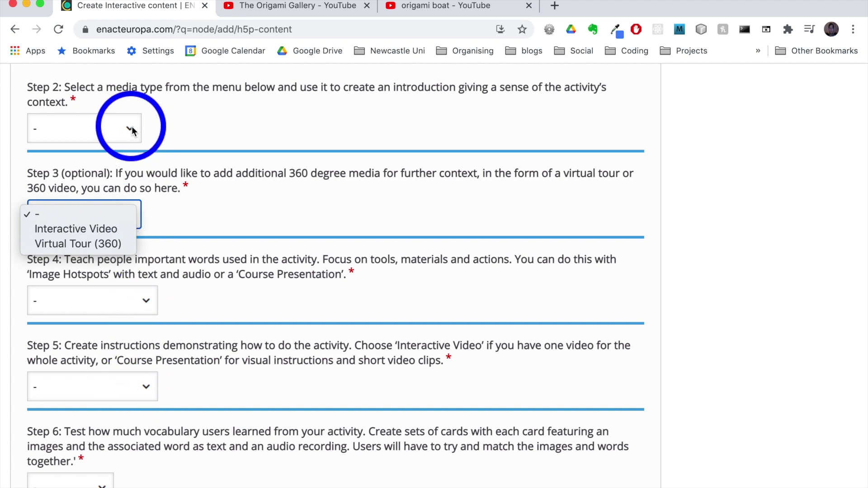
click(198, 129)
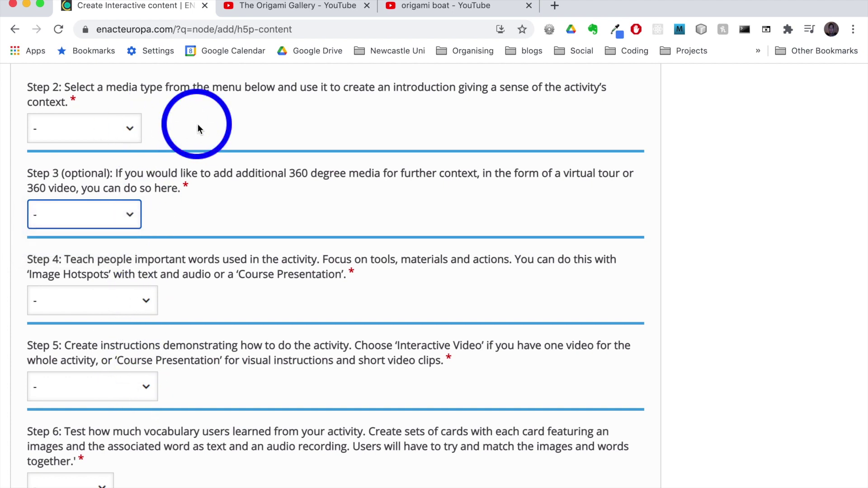
click(132, 126)
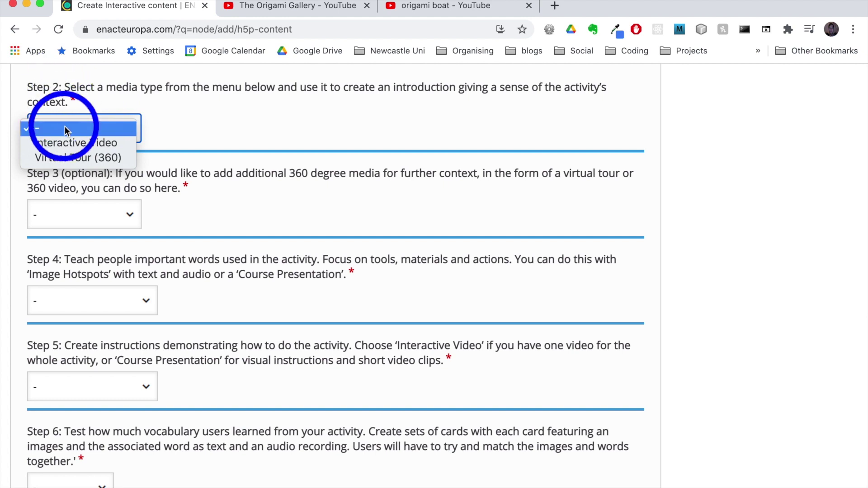
click(104, 145)
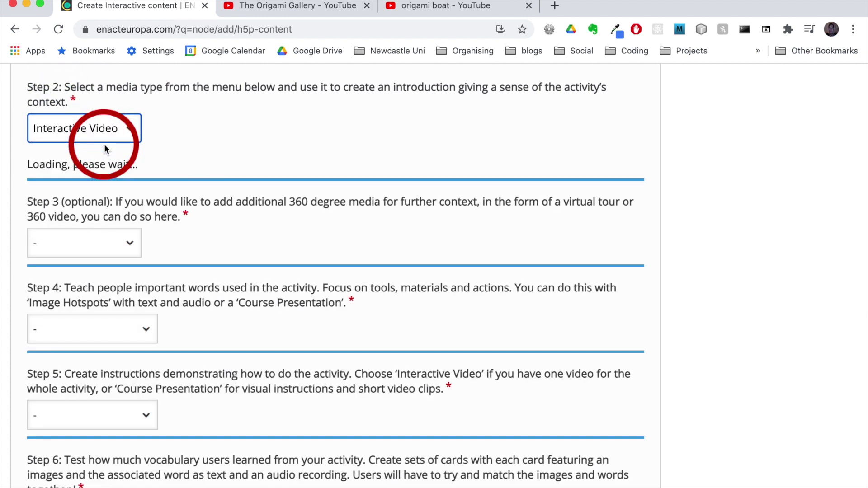
- Embed The Origami Gallery YouTube link in the introduction video and open Add interactions
scroll(241, 143, down, 1)
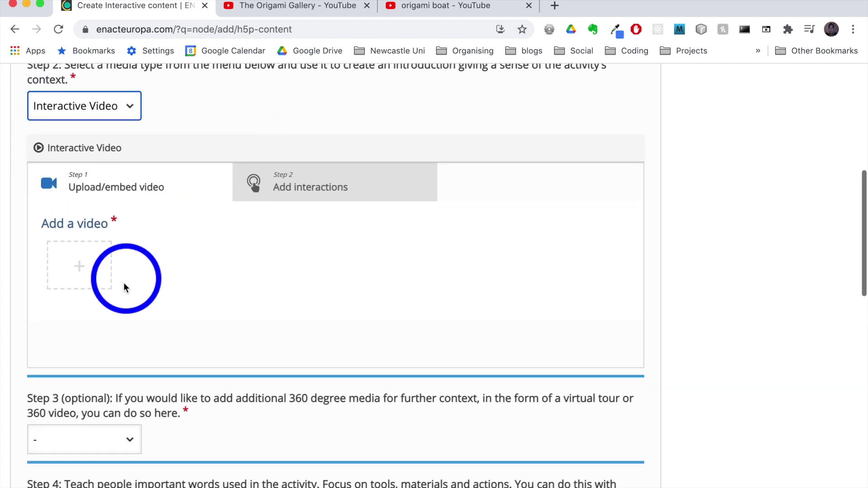
click(80, 268)
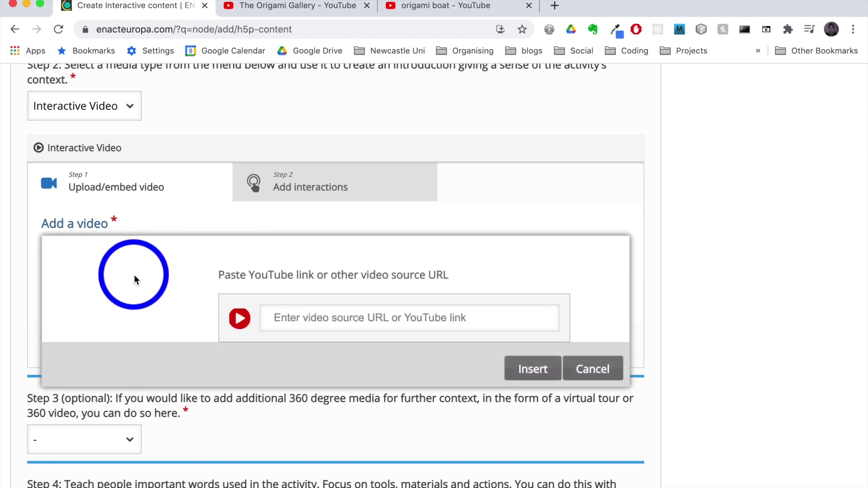
click(300, 6)
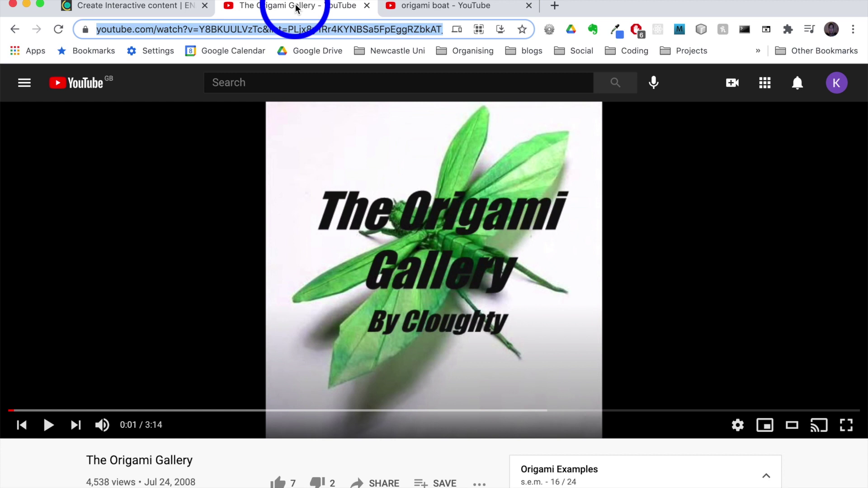
click(161, 10)
click(300, 320)
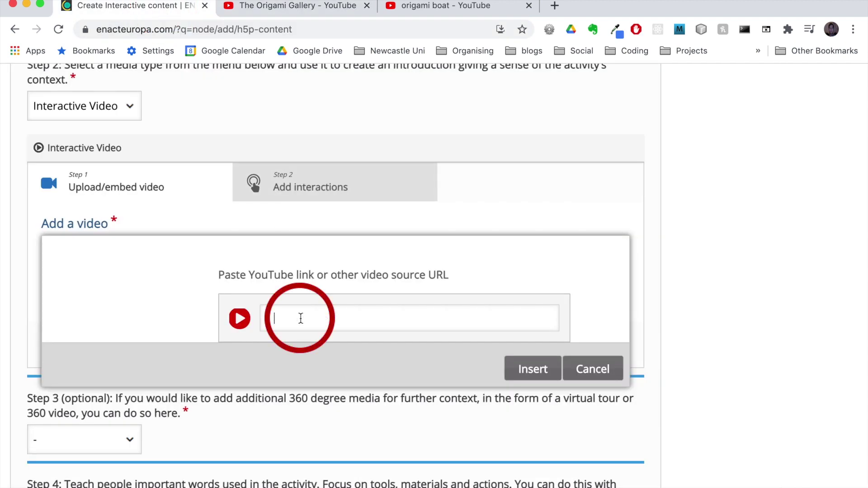
text(https://www.youtube.com/watch?v=Y8BKUULVzTc&list=PLjx8y1Rr4KYNBSa5FpEggRZbkAT_K35Rn&index=16&ab_channel=Cloughty)
click(533, 370)
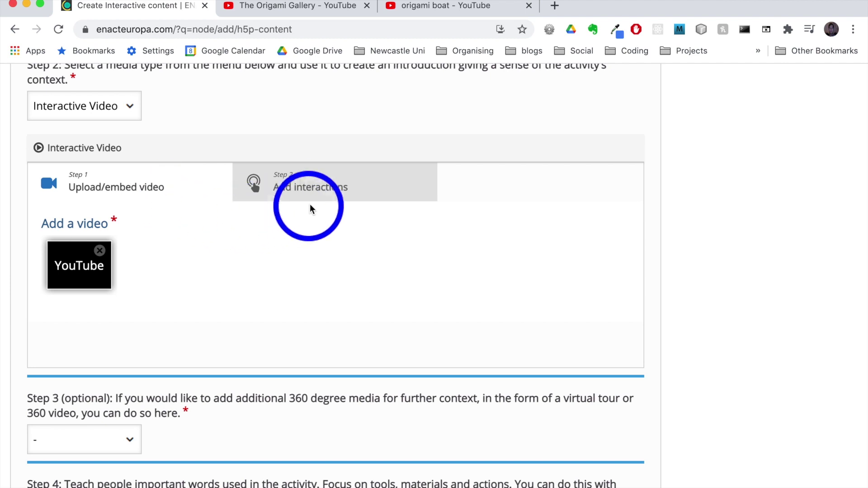
click(302, 187)
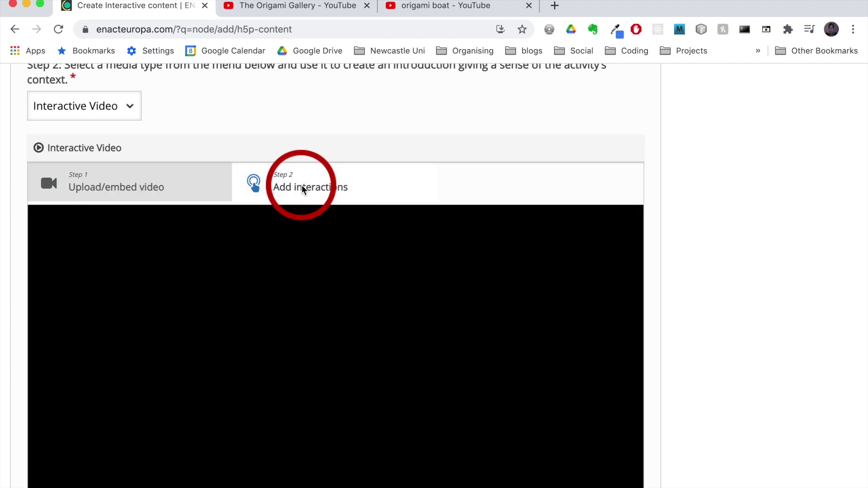
- Pause the video at 0:06 and add the label 'This is what origami is all about.'
scroll(302, 185, down, 5)
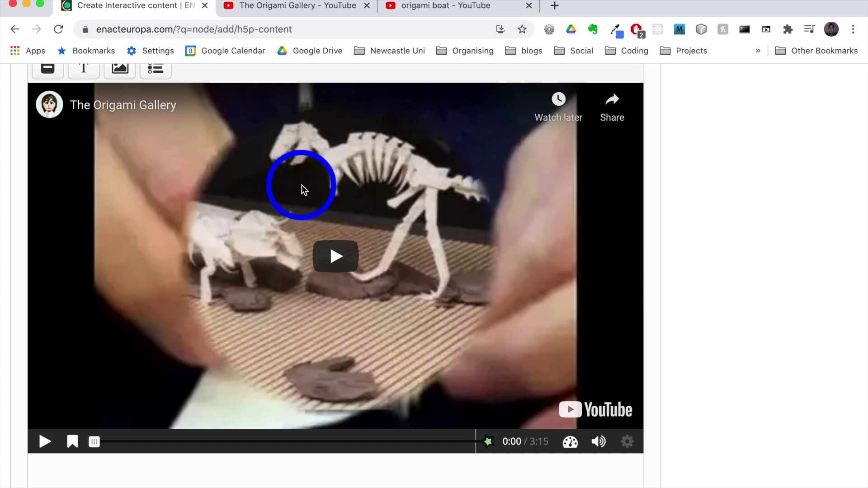
scroll(302, 186, up, 1)
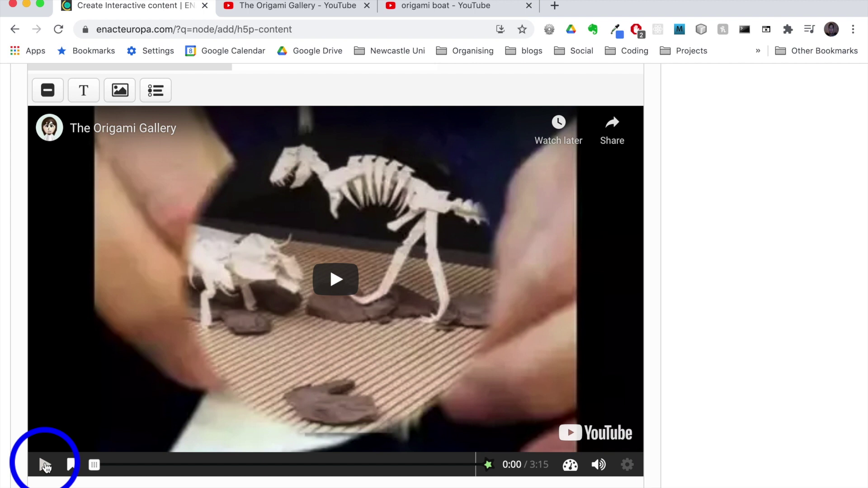
click(45, 466)
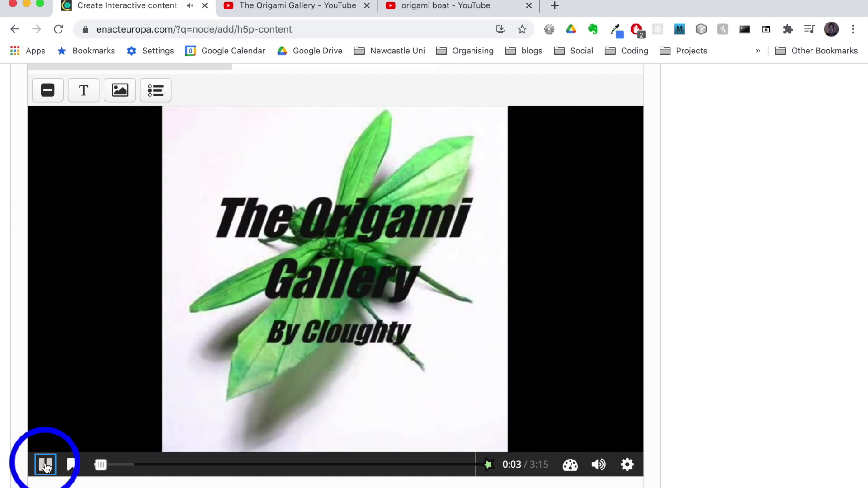
click(45, 466)
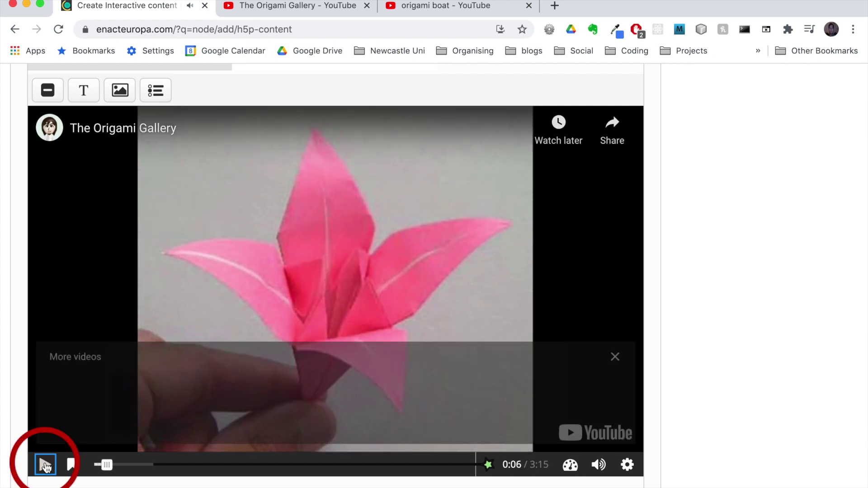
click(616, 356)
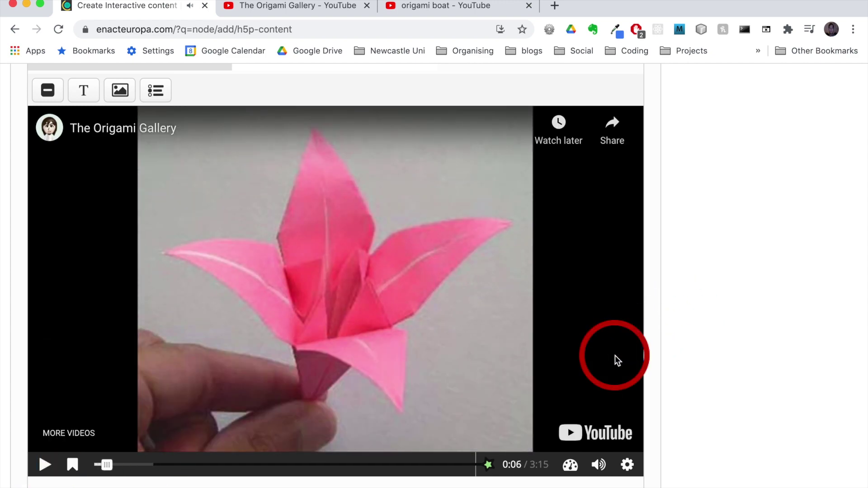
click(47, 90)
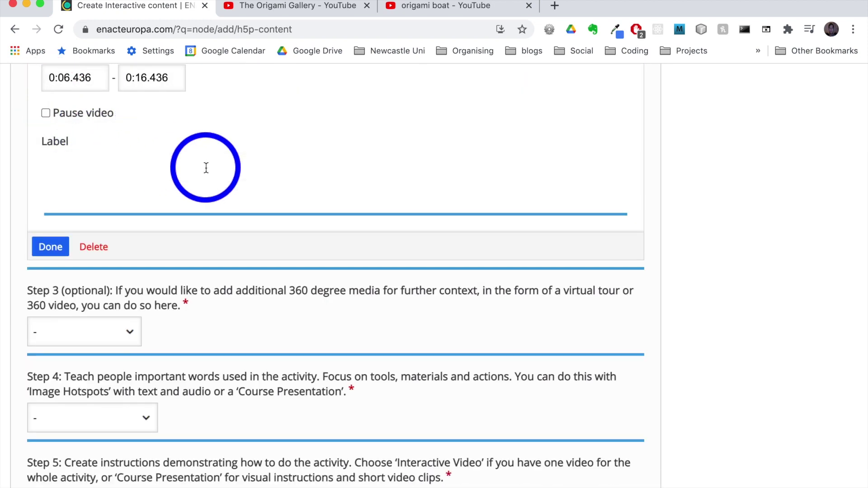
click(205, 166)
drag(174, 200, 62, 191)
text(This is what)
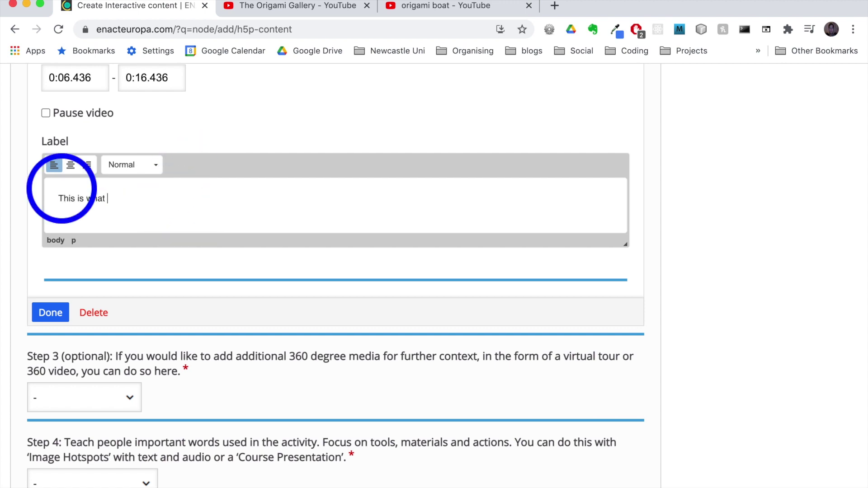
text( origami is all about.)
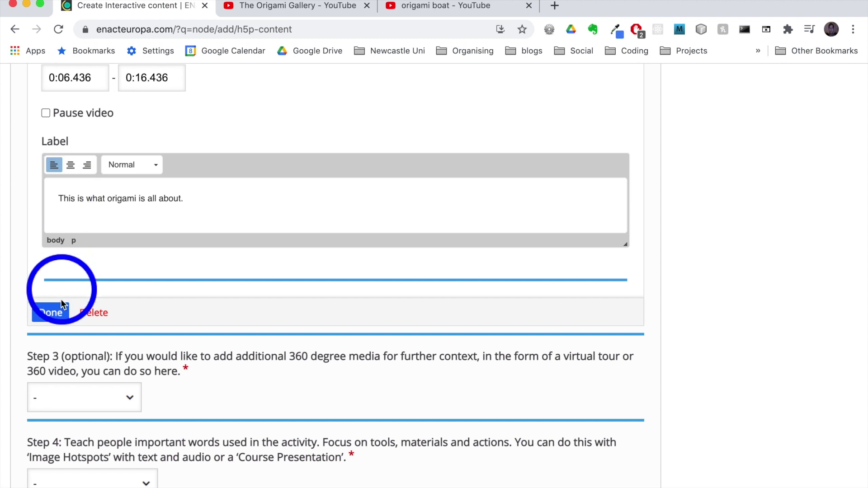
click(51, 312)
scroll(232, 215, down, 6)
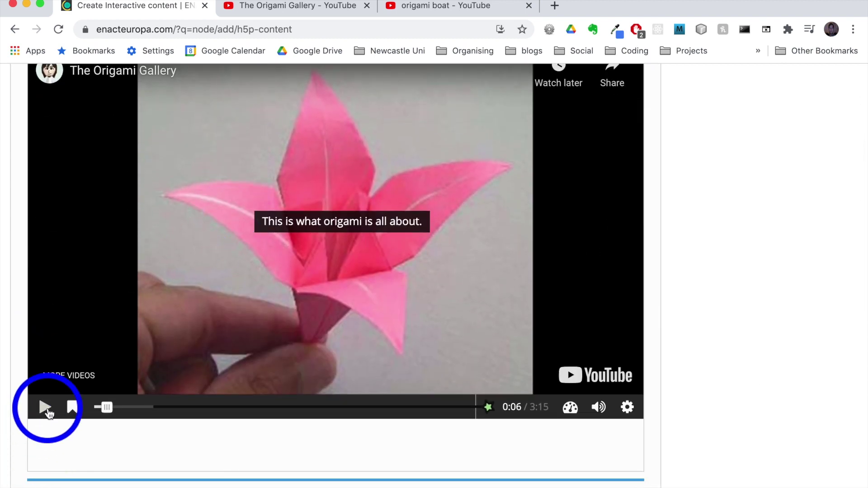
scroll(49, 412, up, 2)
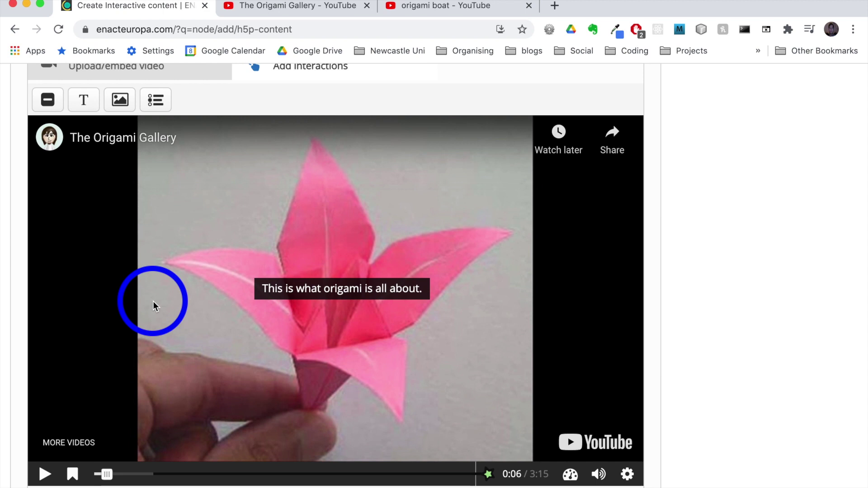
scroll(153, 301, down, 5)
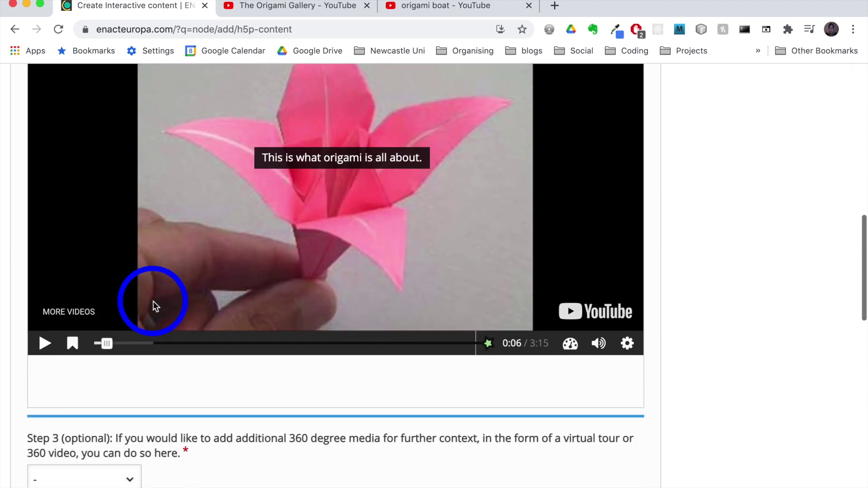
scroll(154, 302, up, 4)
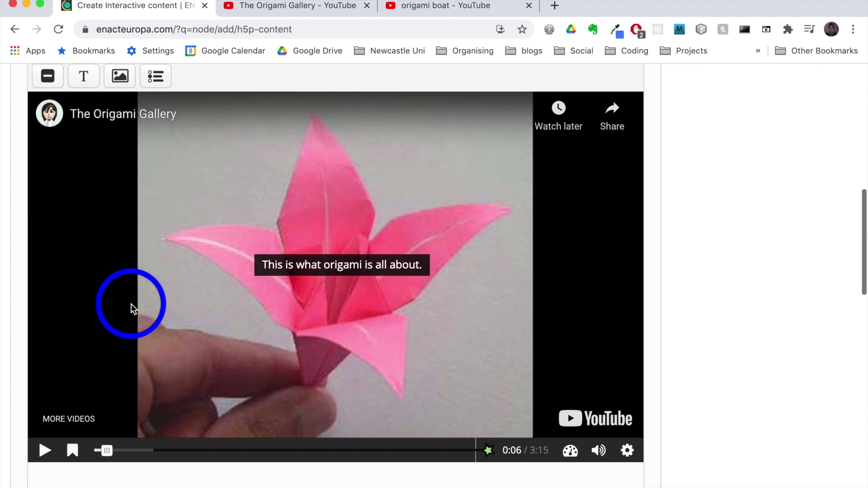
scroll(131, 304, down, 8)
scroll(131, 304, down, 6)
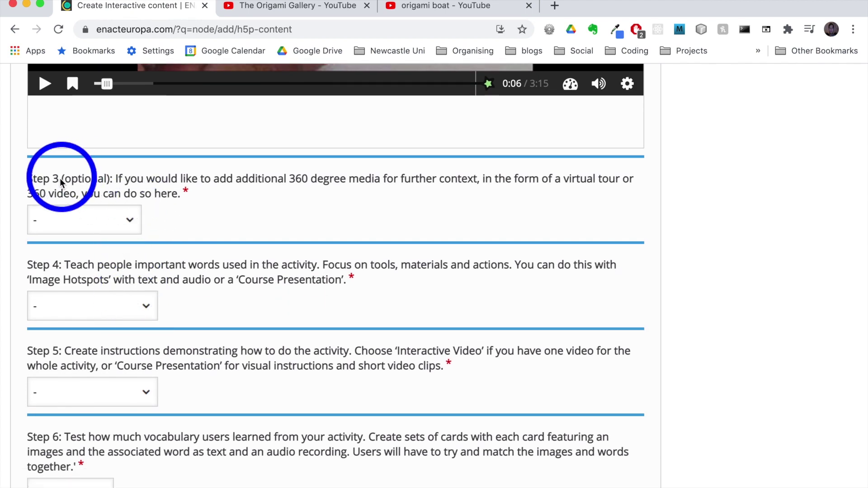
scroll(55, 180, down, 2)
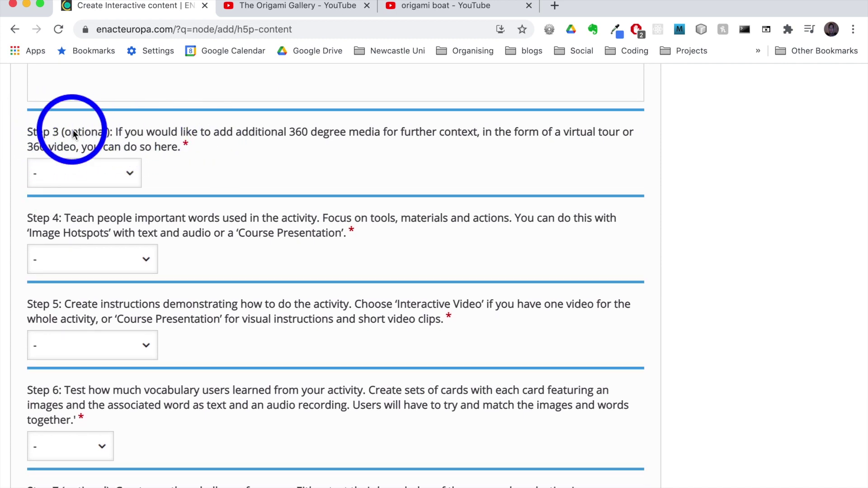
scroll(178, 140, down, 1)
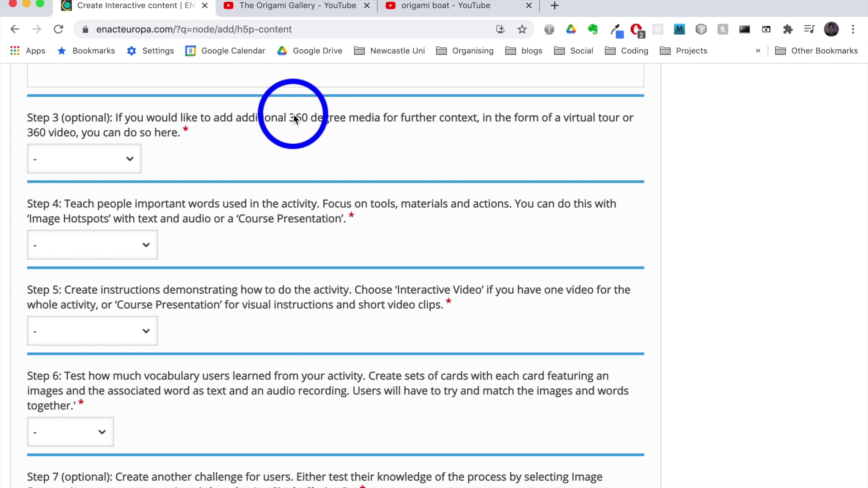
scroll(294, 115, down, 3)
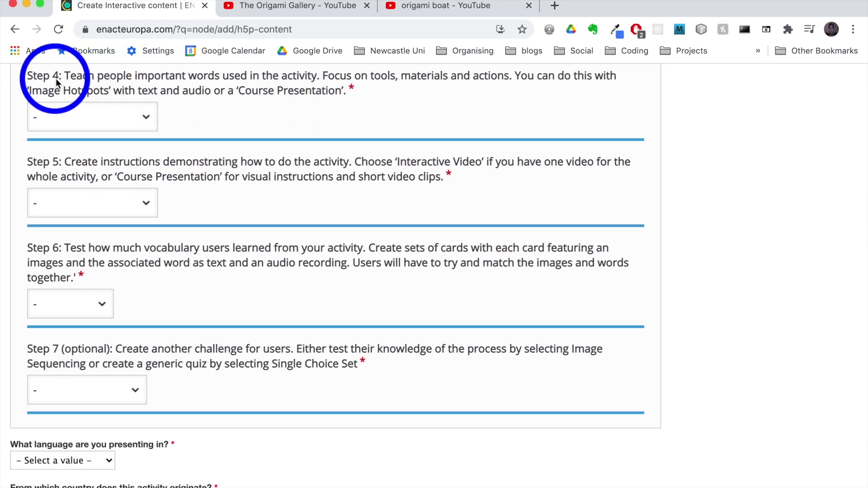
- Make Step 4 an Image Hotspots vocabulary activity
click(150, 117)
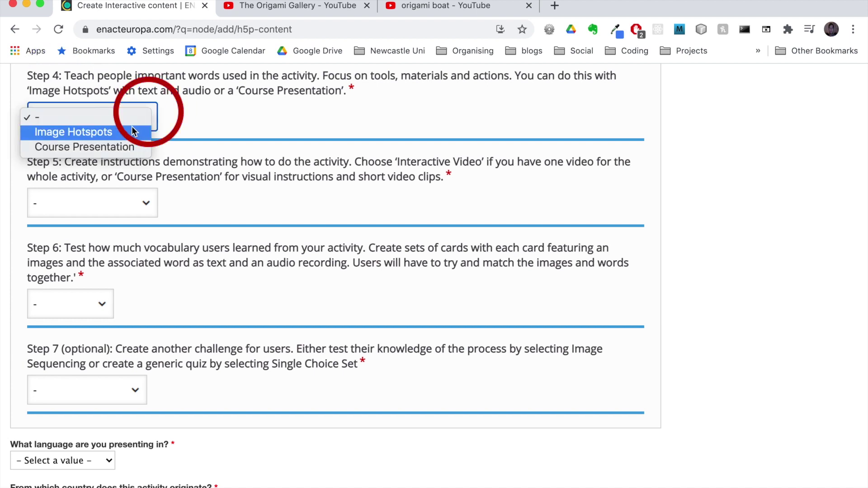
click(94, 131)
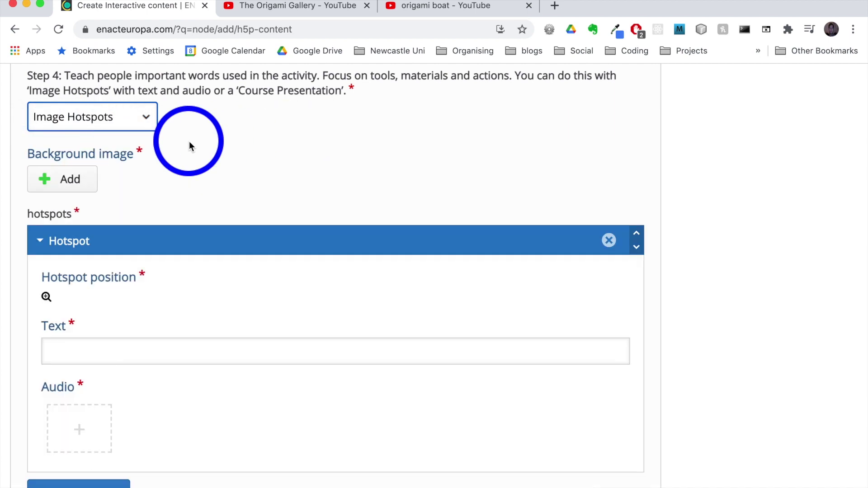
scroll(189, 144, down, 3)
scroll(188, 119, up, 2)
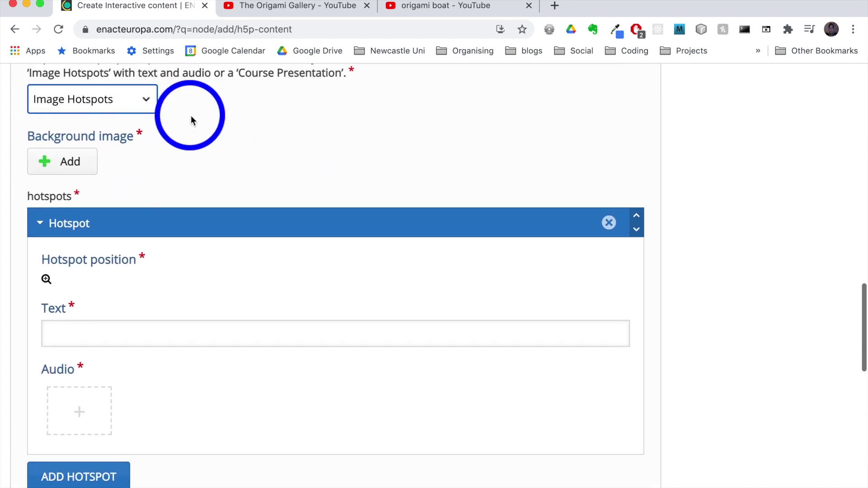
- Upload BoatVocabulary.png from origami_boat > step_4 as the hotspot background image
click(65, 163)
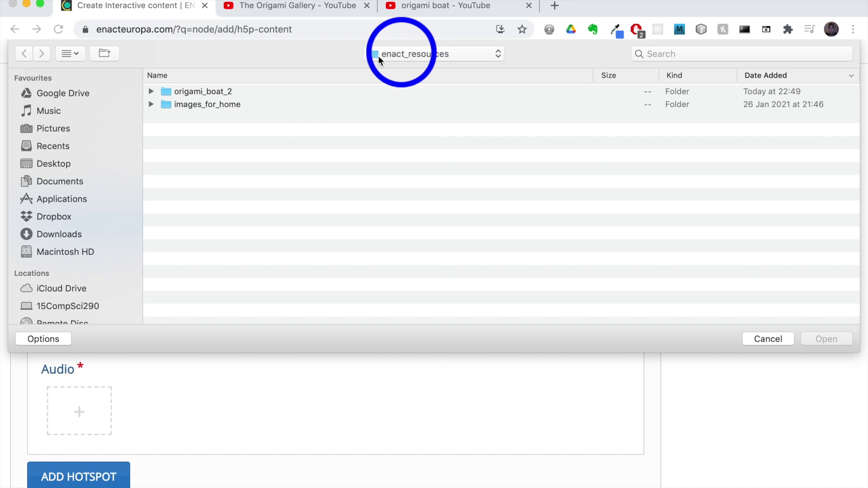
double_click(195, 91)
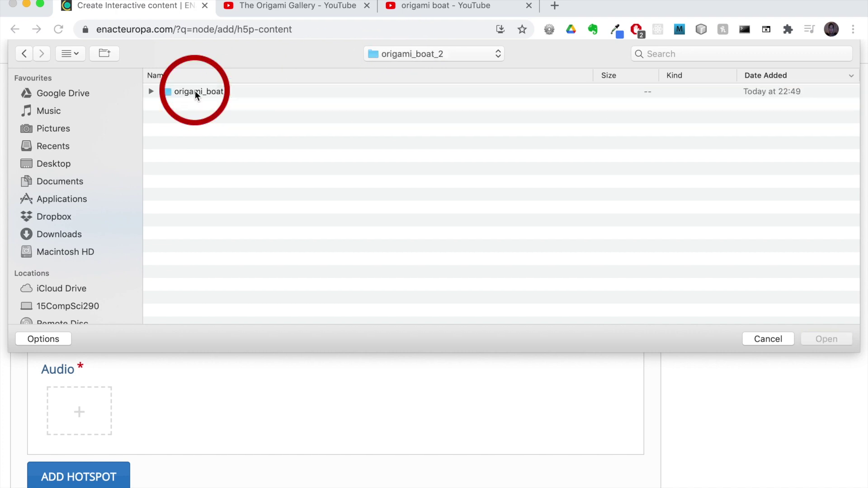
double_click(194, 91)
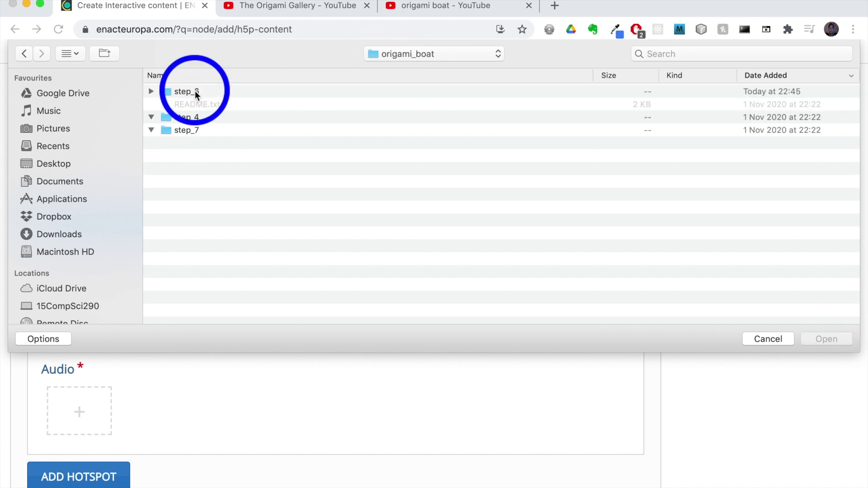
click(180, 118)
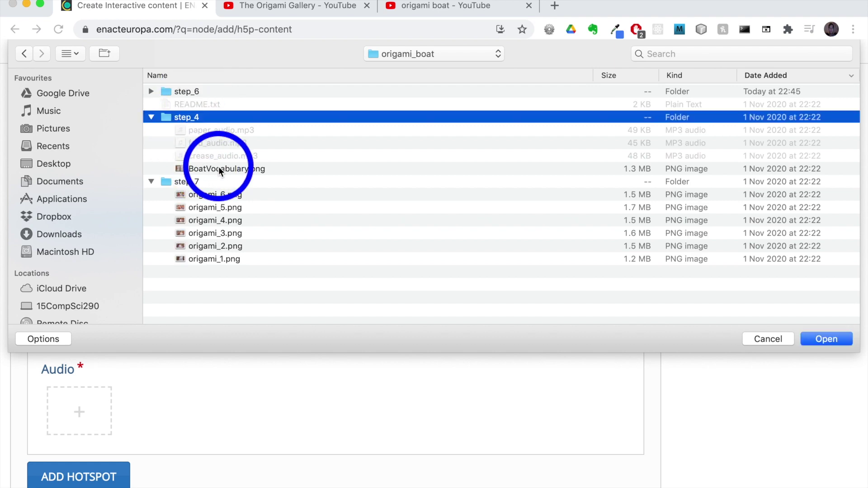
click(225, 171)
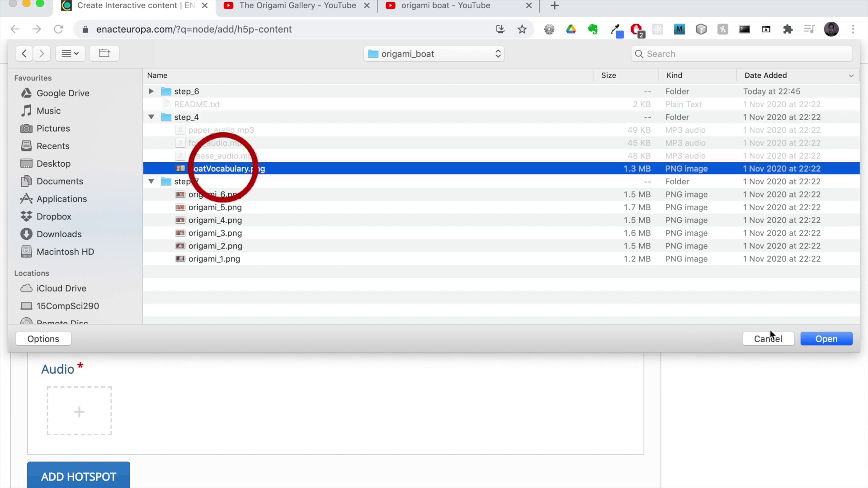
click(825, 343)
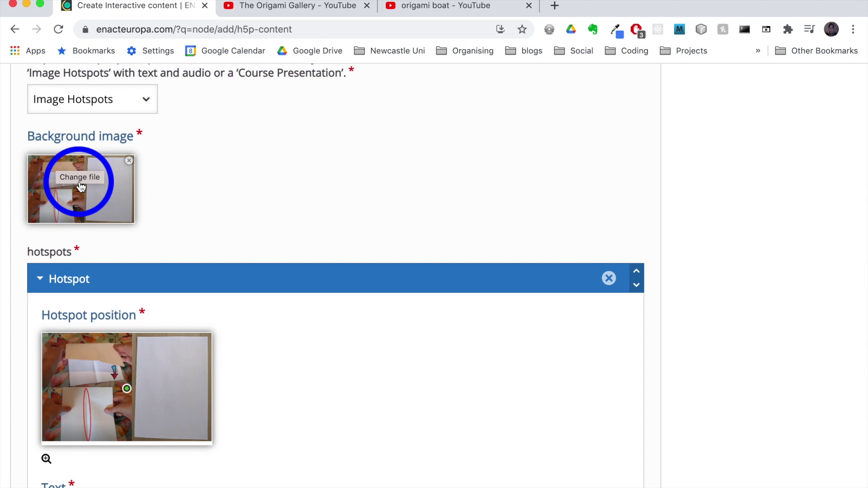
- Place the first hotspot on the blank sheet of paper and give it the word 'paper'
scroll(213, 132, down, 5)
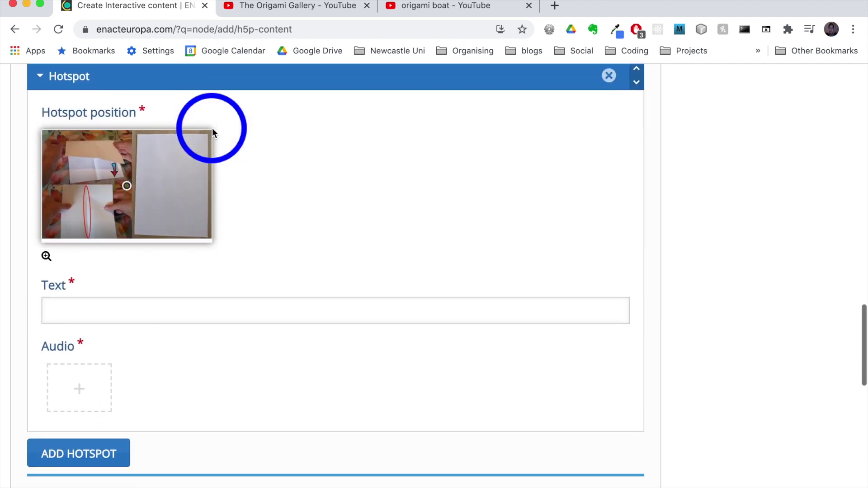
scroll(314, 163, down, 1)
scroll(314, 163, up, 1)
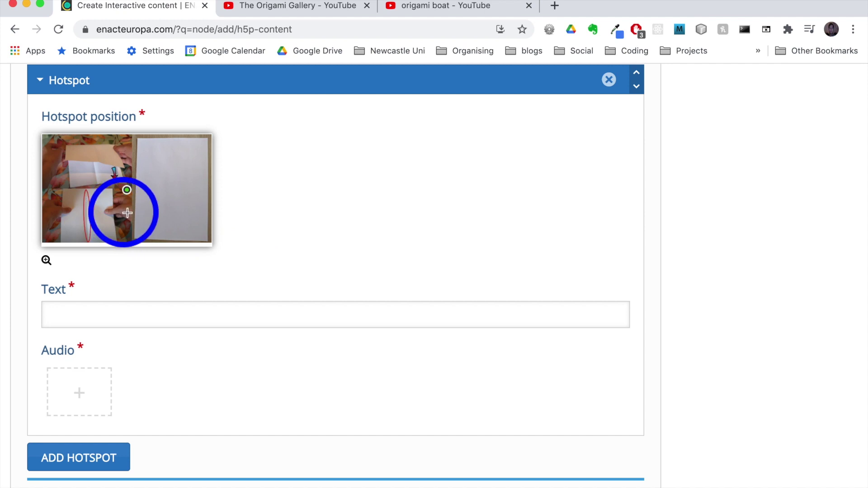
drag(127, 191, 127, 190)
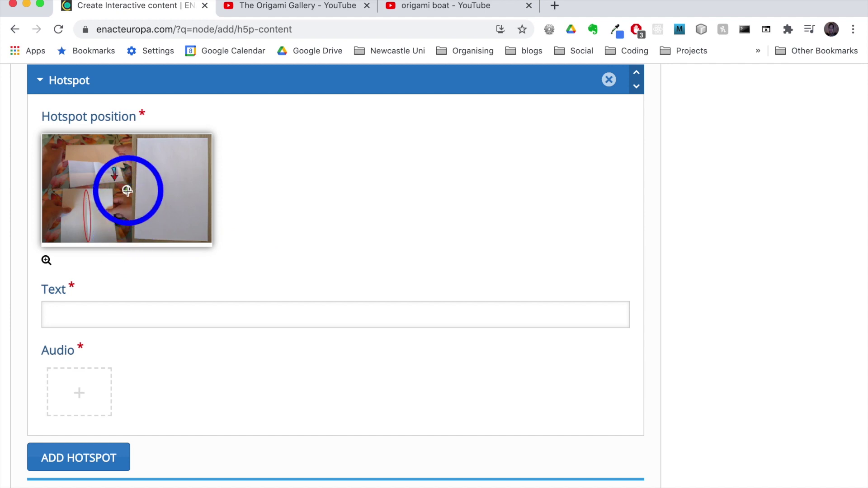
click(174, 182)
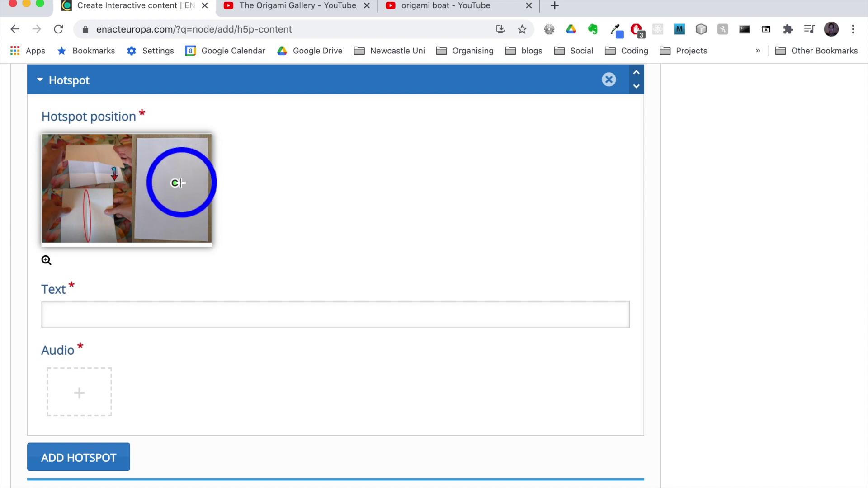
click(125, 314)
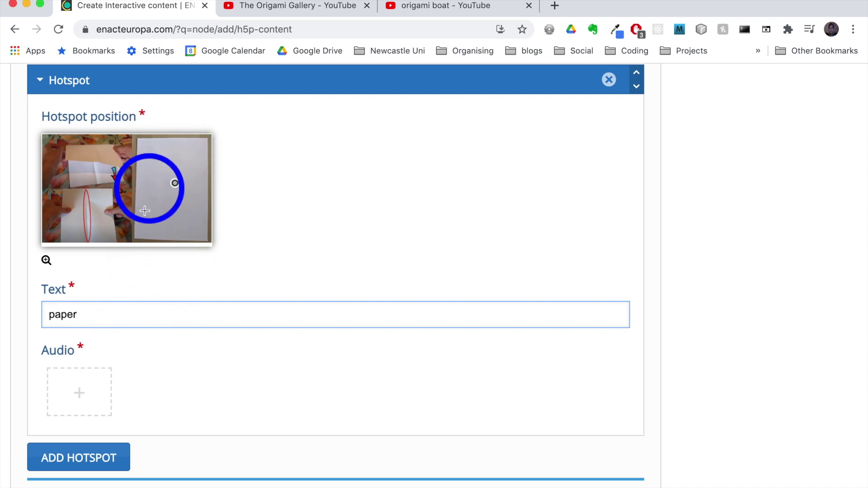
scroll(131, 385, down, 2)
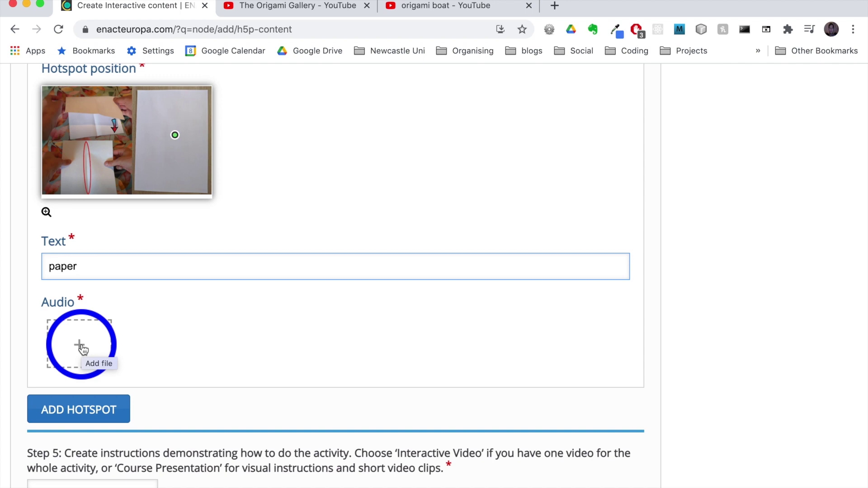
- Attach paper_audio.mp3 as the paper hotspot's audio
click(80, 346)
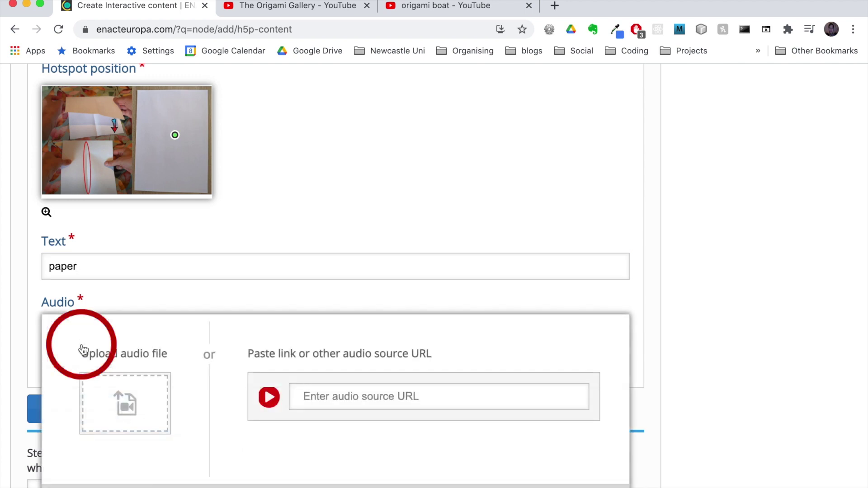
click(127, 408)
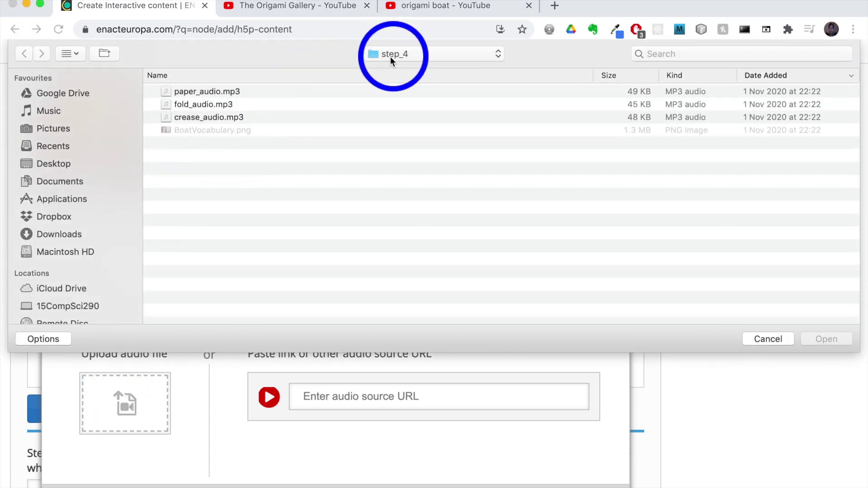
click(216, 91)
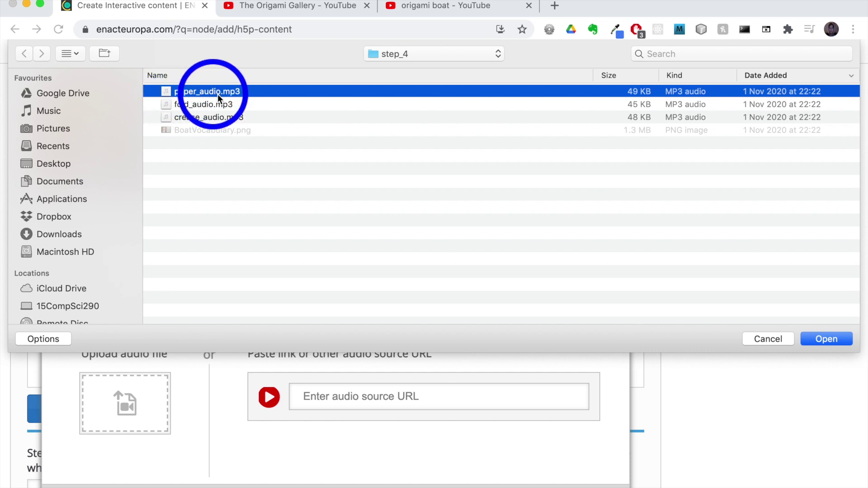
click(819, 341)
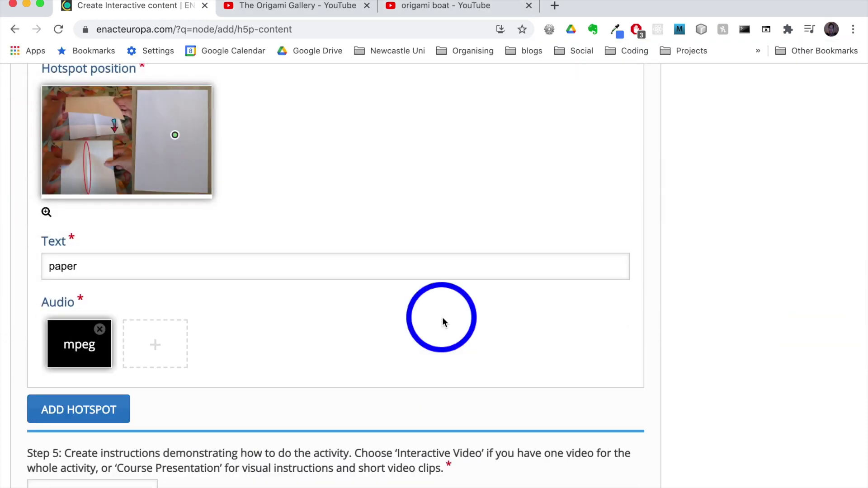
scroll(442, 322, down, 3)
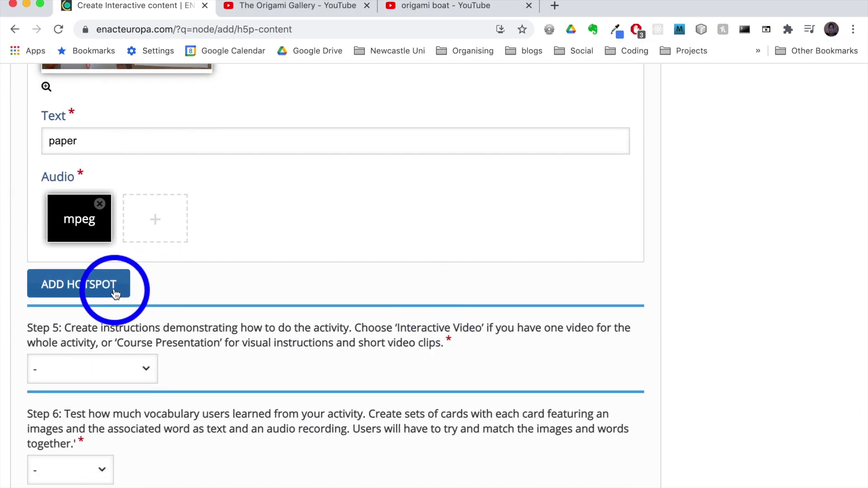
- Add a second hotspot on the top folding photo labelled 'fold'
click(113, 289)
scroll(292, 361, down, 3)
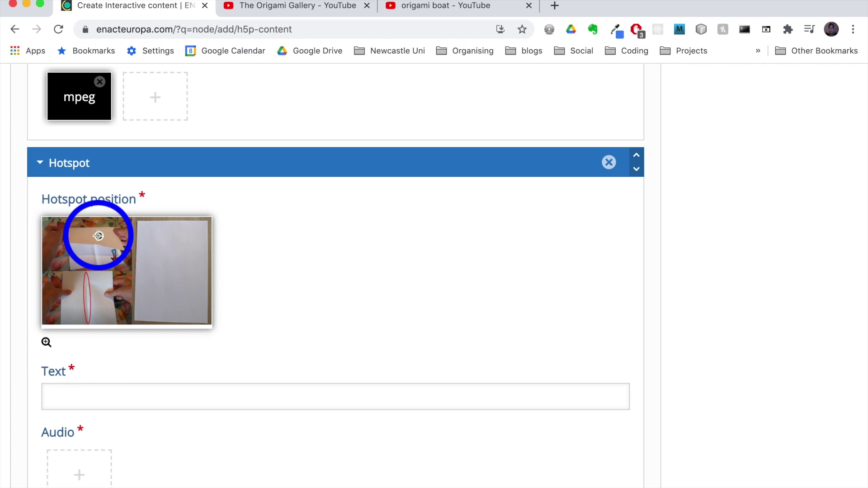
click(98, 236)
click(111, 395)
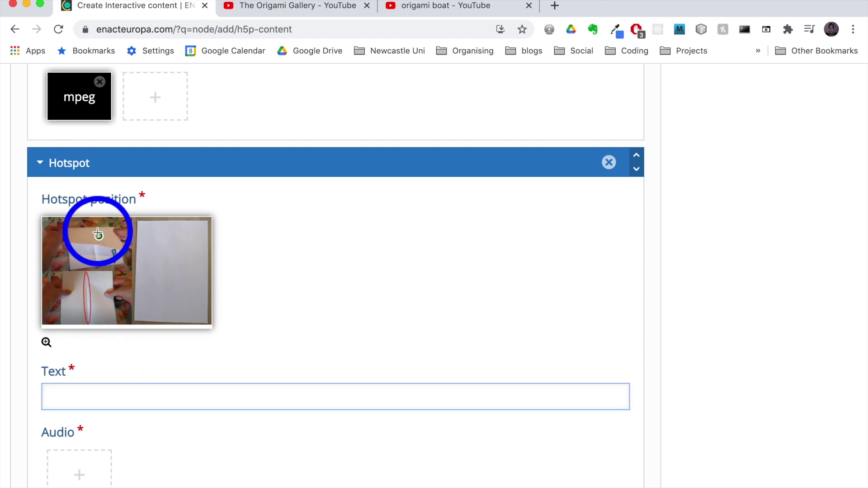
text(fold)
scroll(150, 395, down, 2)
scroll(151, 395, down, 1)
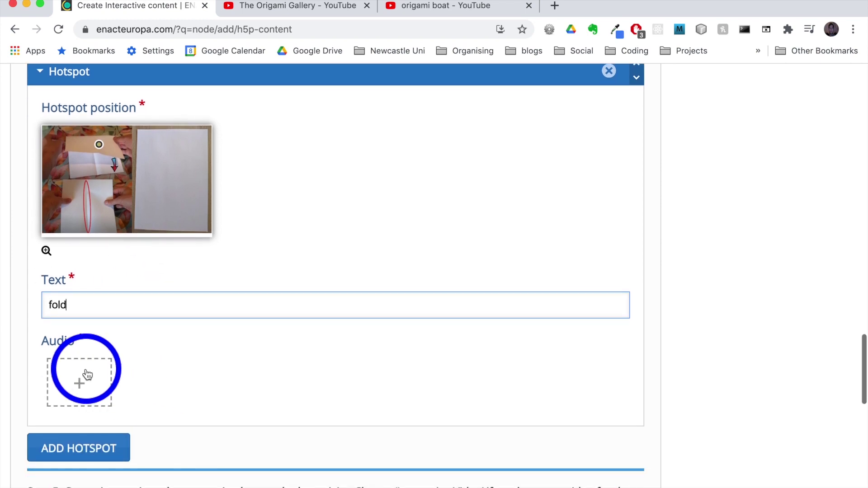
- Attach fold_audio.mp3 as the fold hotspot's audio
click(86, 375)
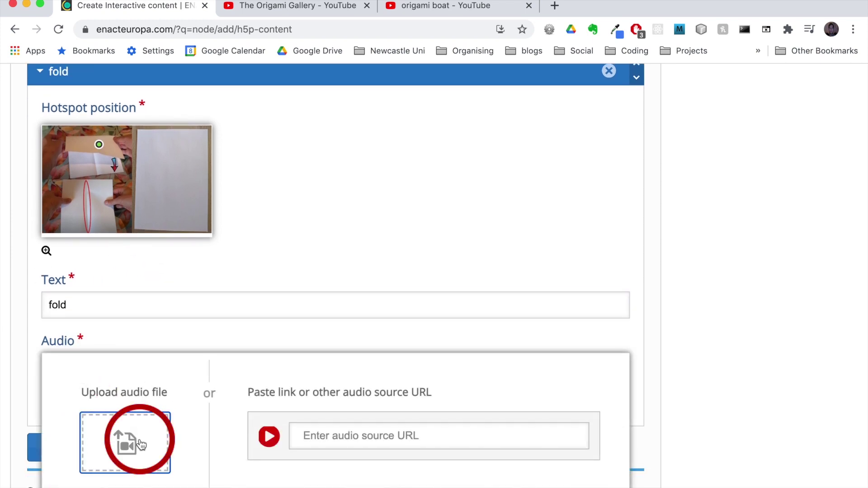
click(140, 444)
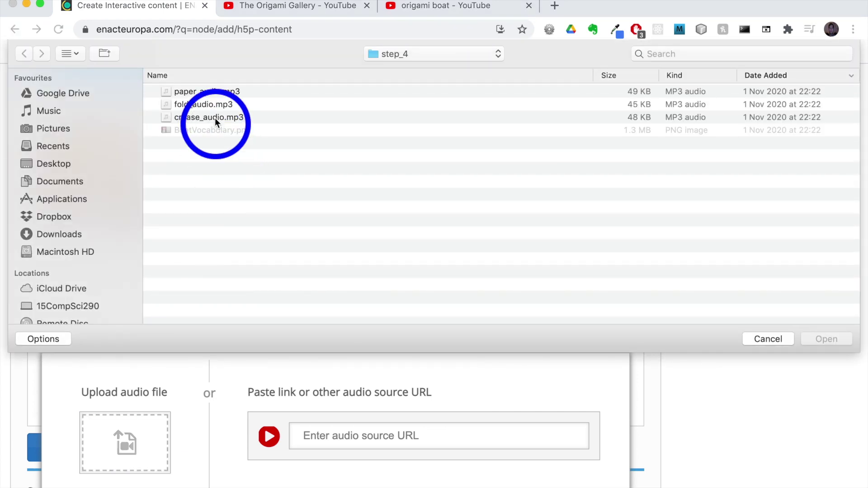
click(210, 105)
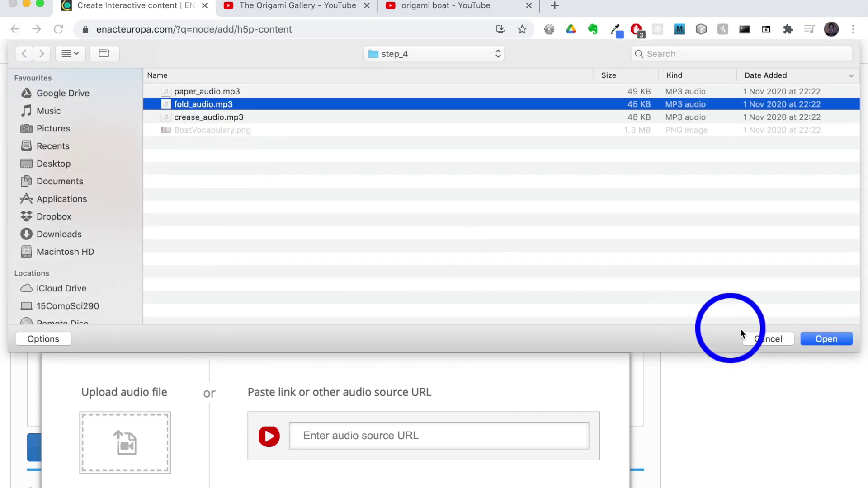
click(819, 340)
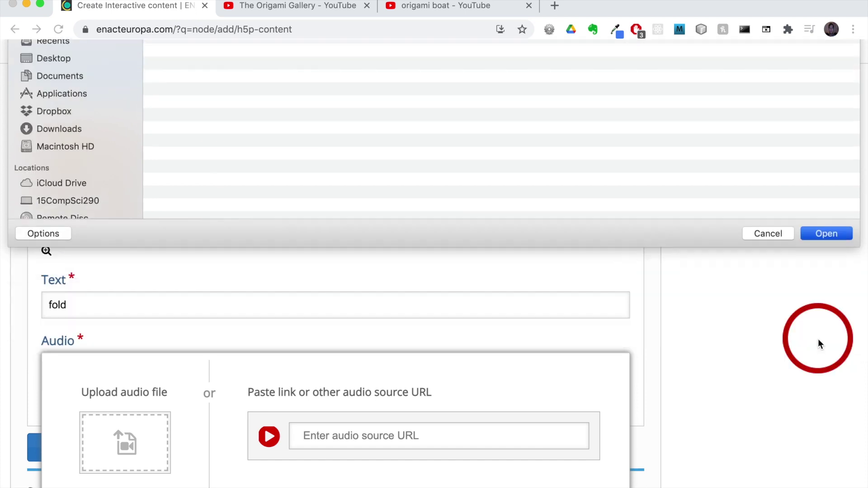
click(295, 364)
- Add a third, empty vocabulary hotspot
scroll(295, 365, down, 3)
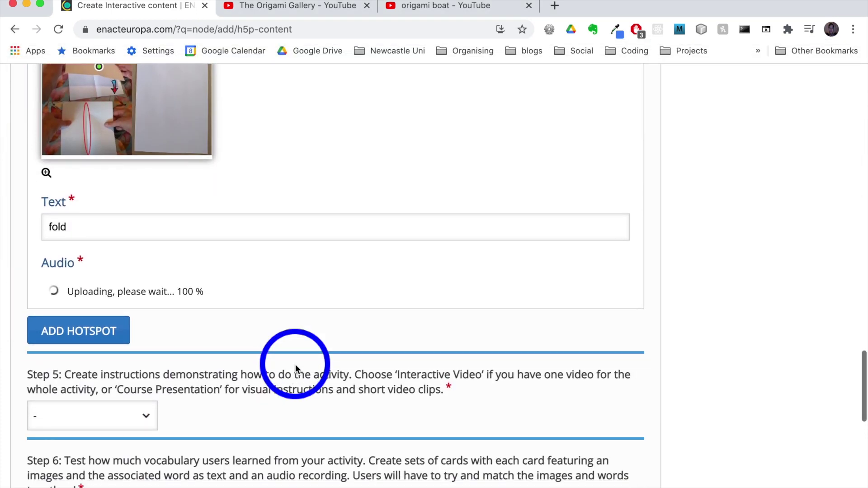
scroll(294, 364, down, 3)
click(81, 262)
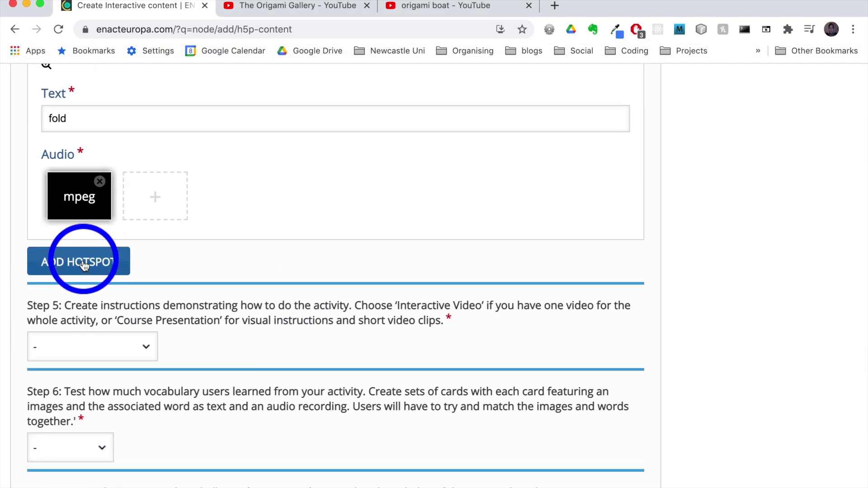
scroll(235, 282, down, 3)
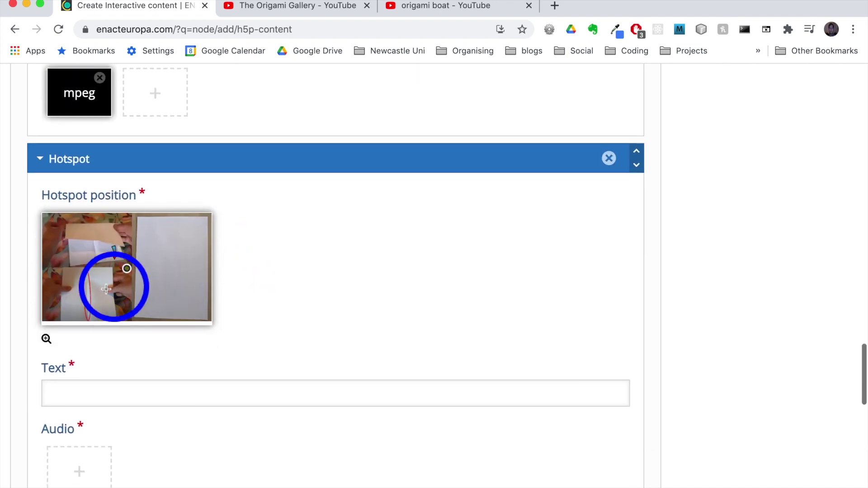
- Label the third hotspot 'crease', move it near the red oval, and attach crease_audio.mp3
click(104, 395)
drag(97, 298, 86, 400)
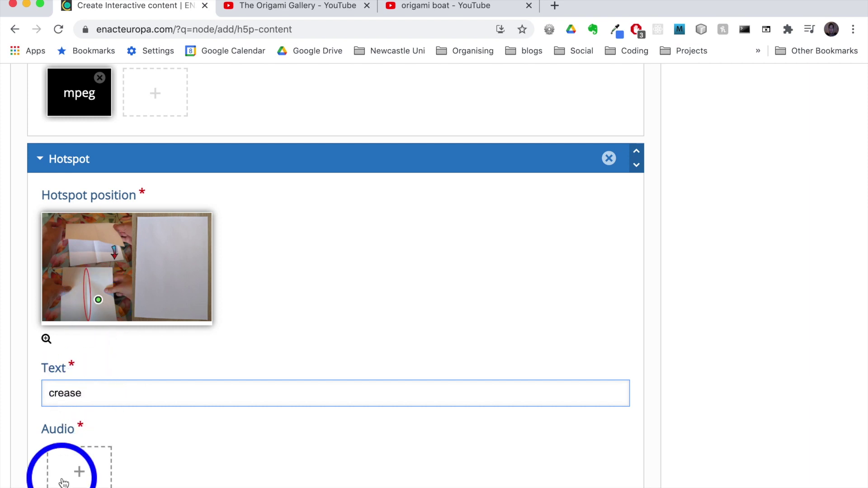
click(80, 475)
scroll(84, 479, down, 3)
click(117, 355)
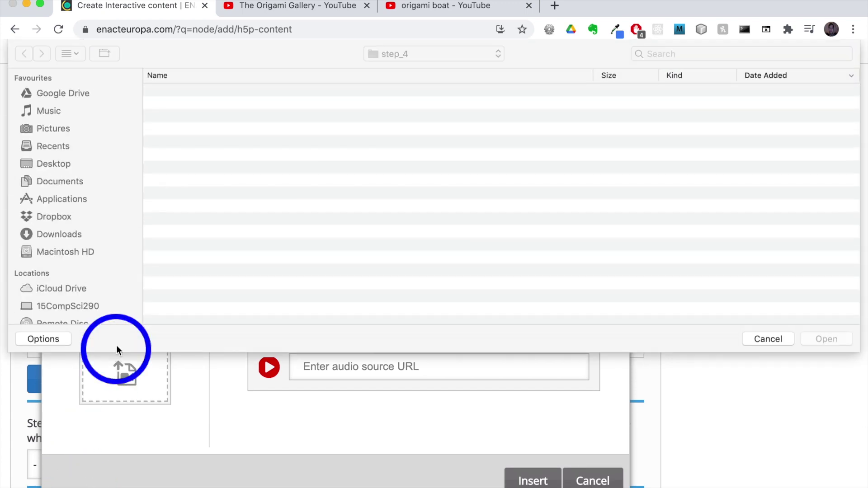
click(195, 121)
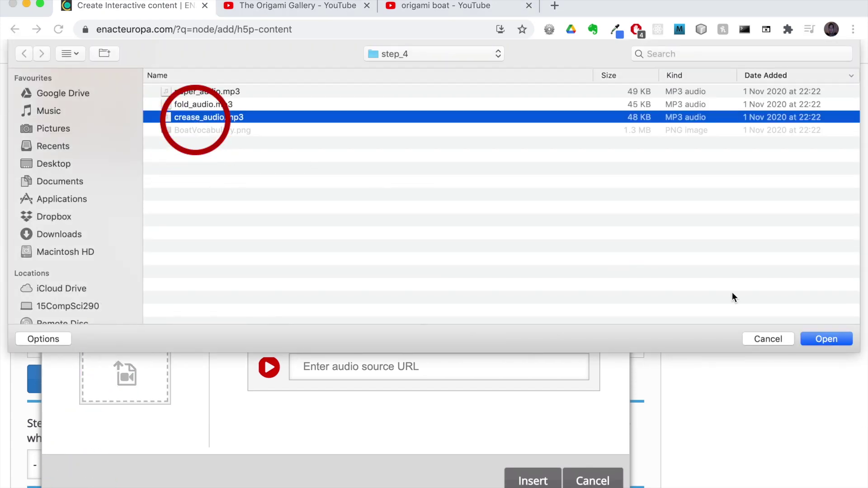
click(824, 339)
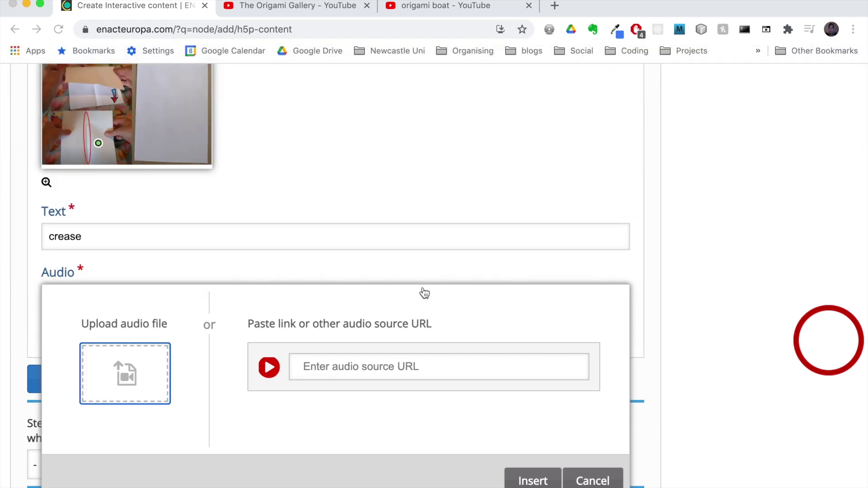
click(490, 386)
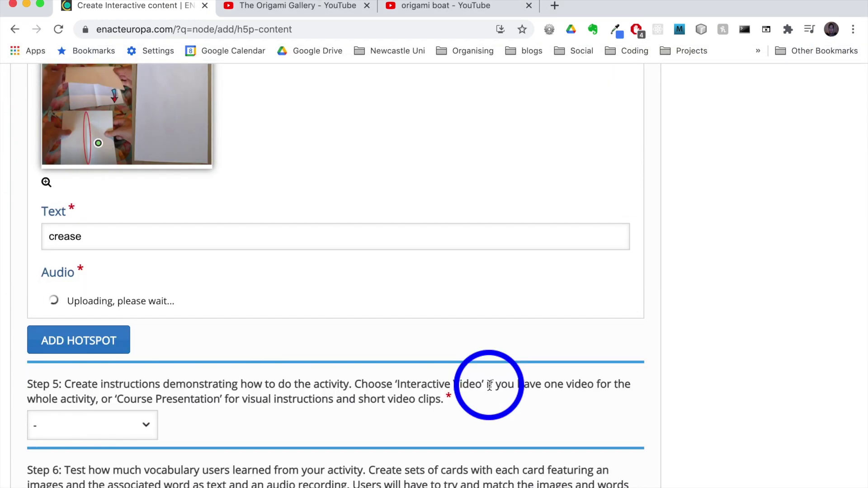
scroll(489, 385, down, 3)
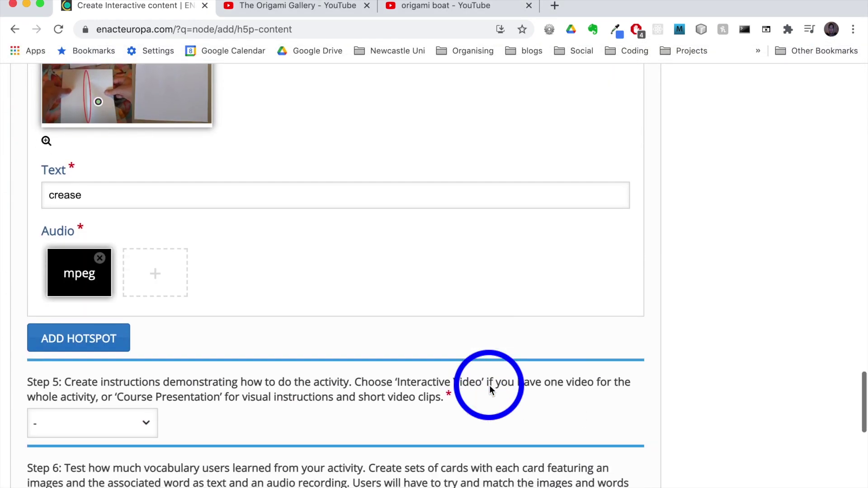
scroll(489, 386, down, 5)
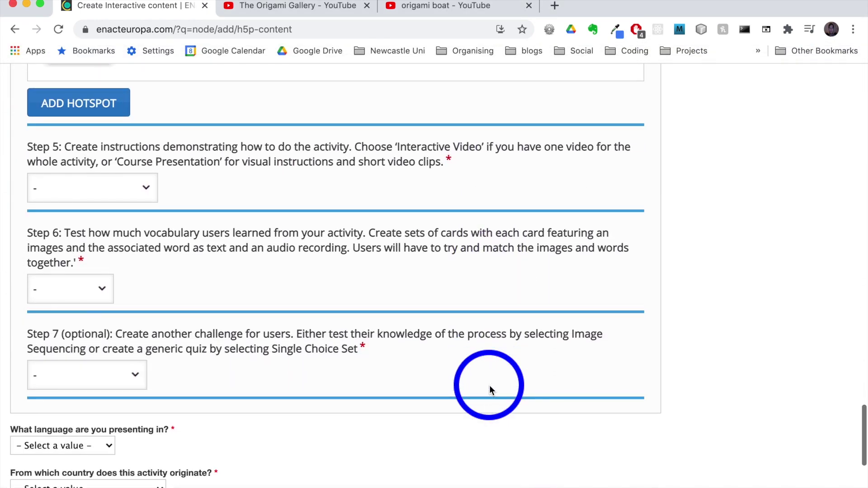
scroll(489, 386, up, 15)
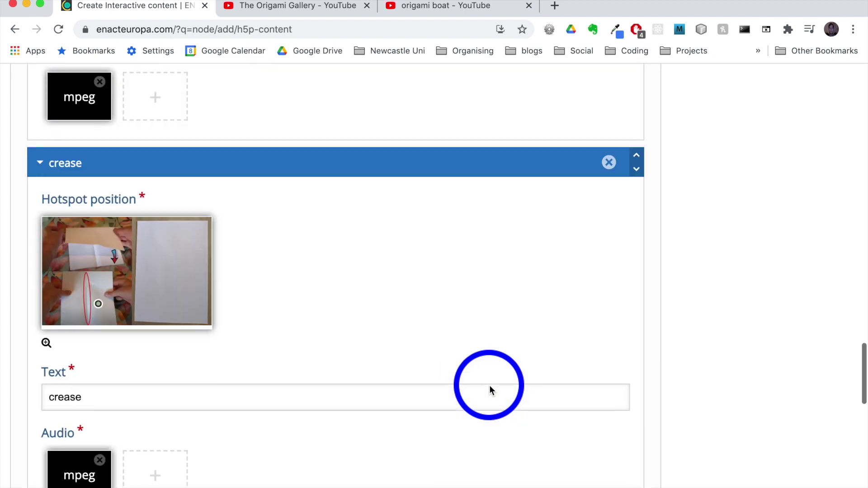
scroll(489, 385, up, 10)
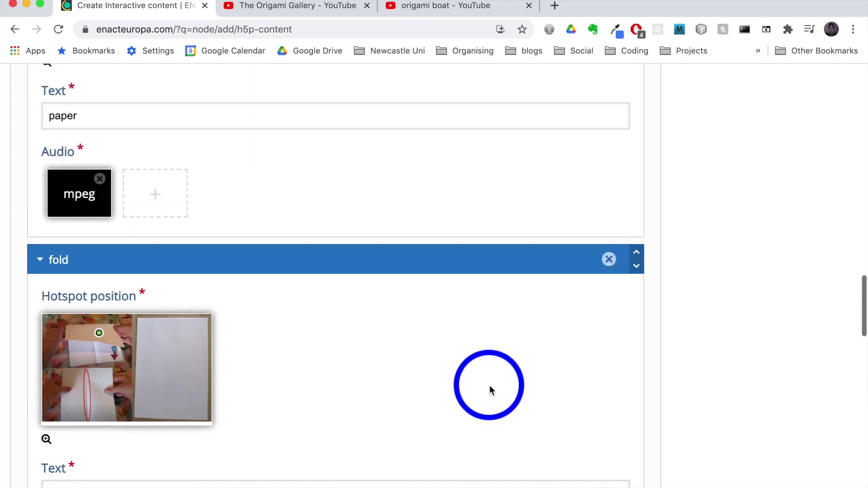
scroll(490, 390, down, 2)
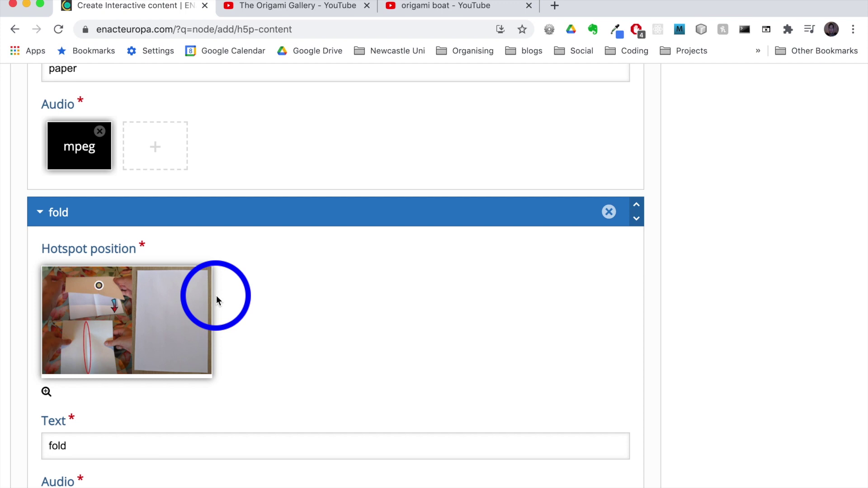
scroll(217, 298, down, 5)
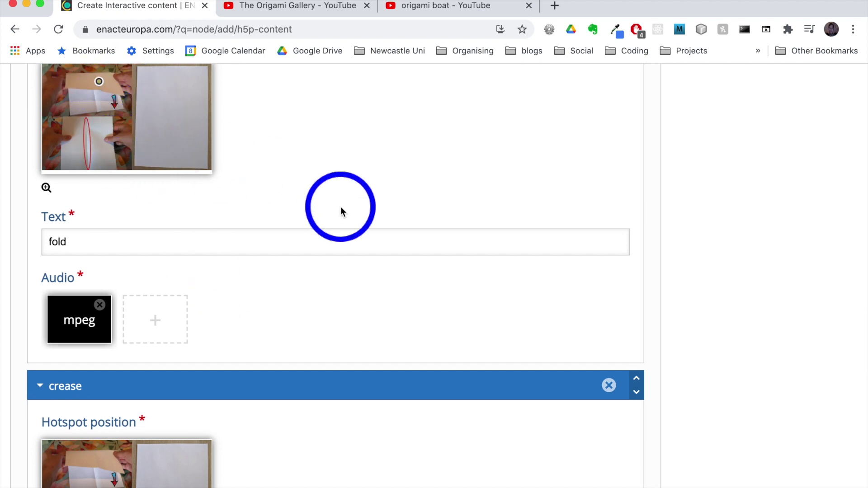
scroll(342, 209, down, 12)
scroll(341, 207, down, 4)
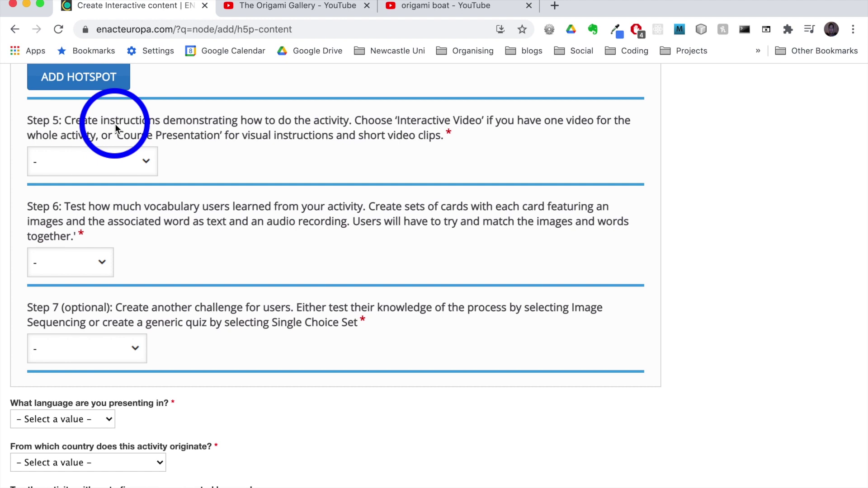
- Set Step 5 instructions to Interactive Video and bring up the origami boat YouTube video
click(147, 160)
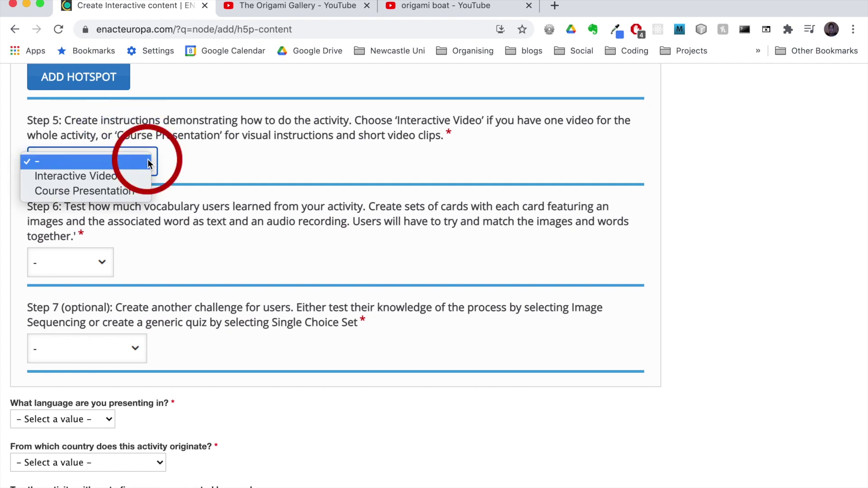
click(91, 178)
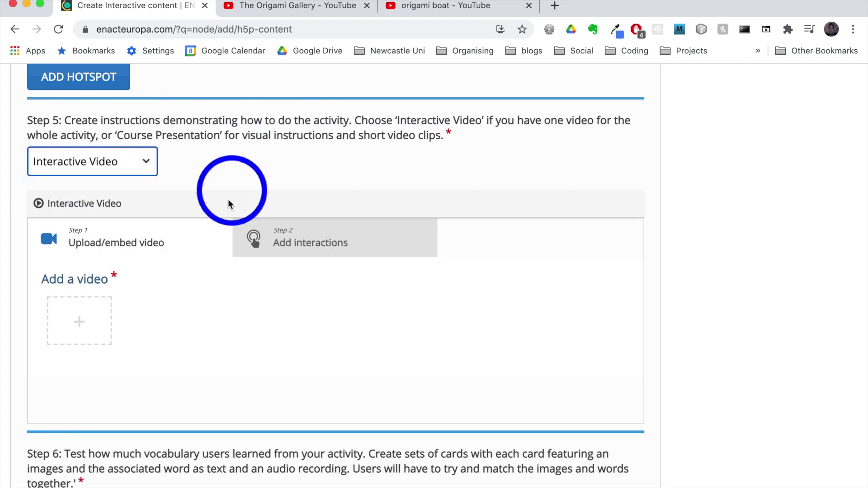
click(80, 324)
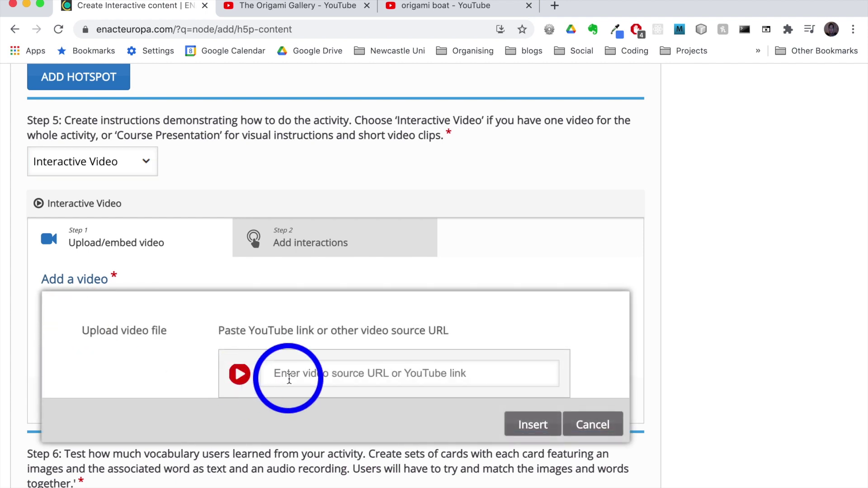
click(425, 4)
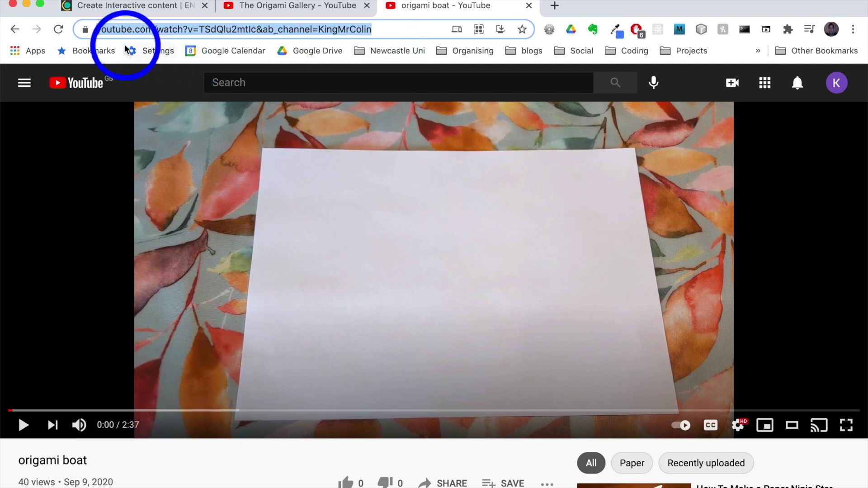
- Paste the origami boat YouTube link and insert the video into Step 5
click(117, 7)
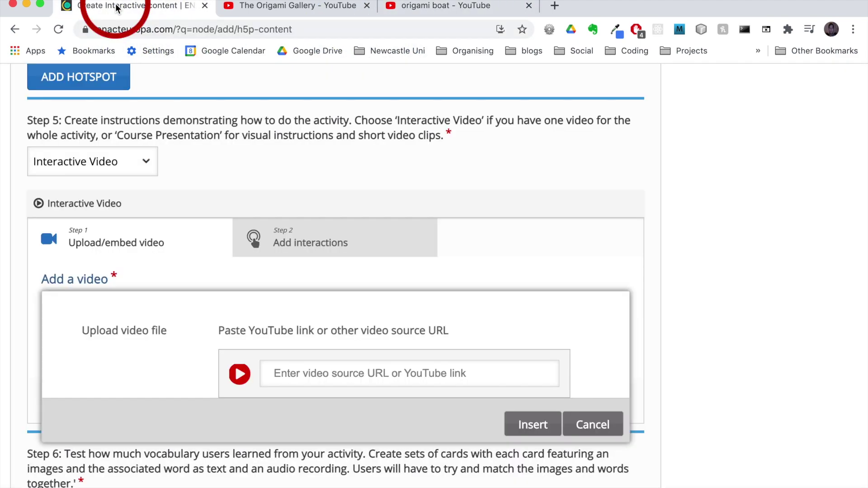
click(299, 375)
text(https://www.youtube.com/watch?v=TSdQlu2mtIc&ab_channel=KingMrColin)
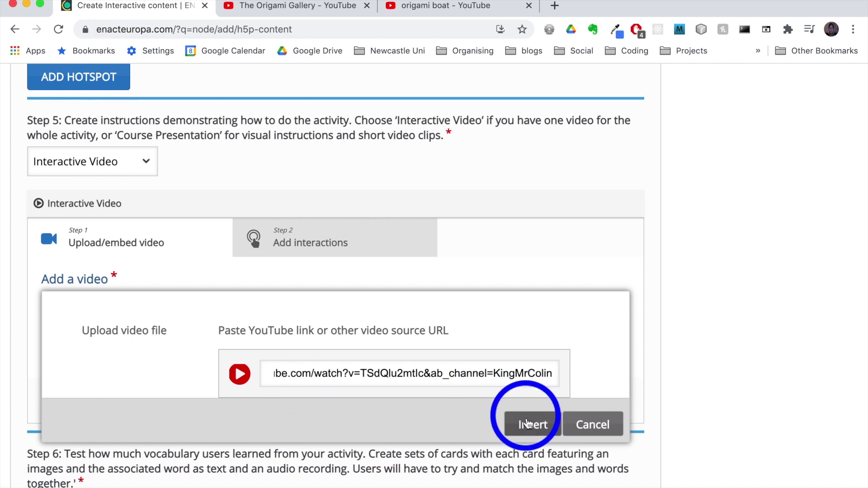
click(527, 424)
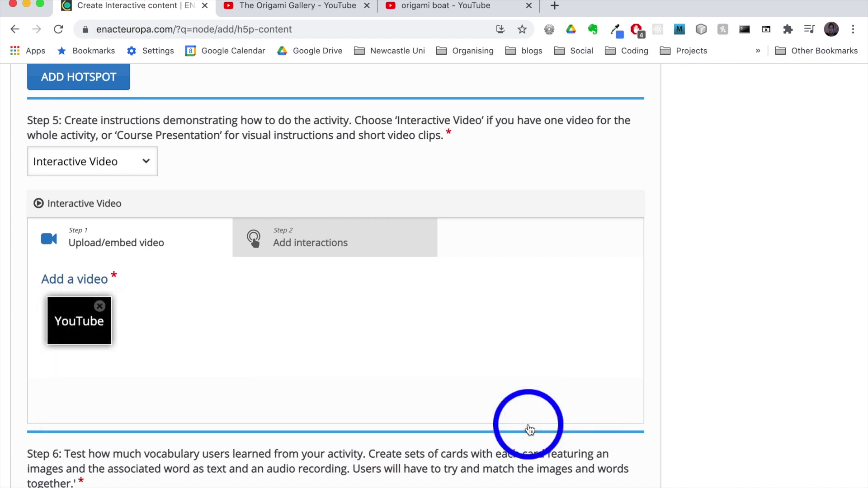
- Add a label interaction at 0:23 on the video
click(310, 243)
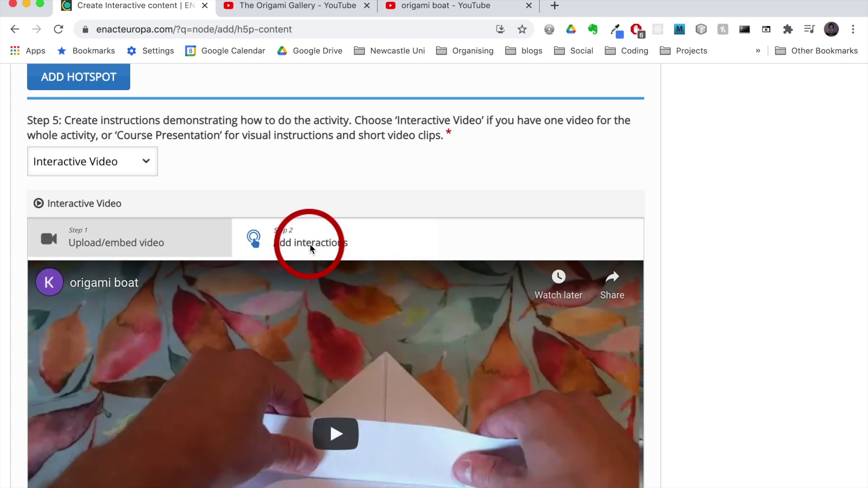
scroll(310, 244, down, 5)
drag(95, 429, 119, 429)
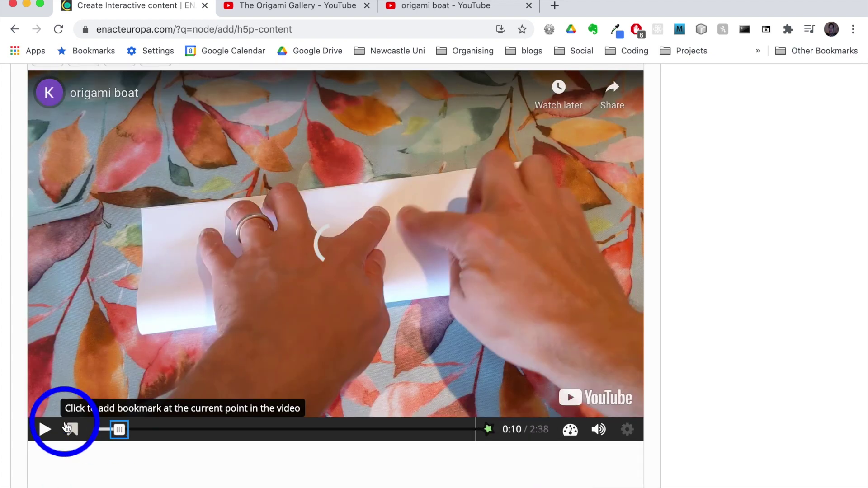
click(45, 429)
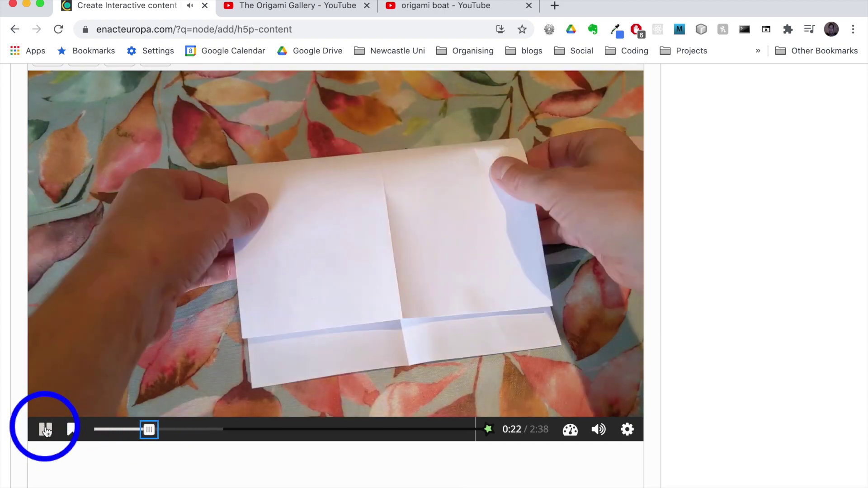
click(45, 429)
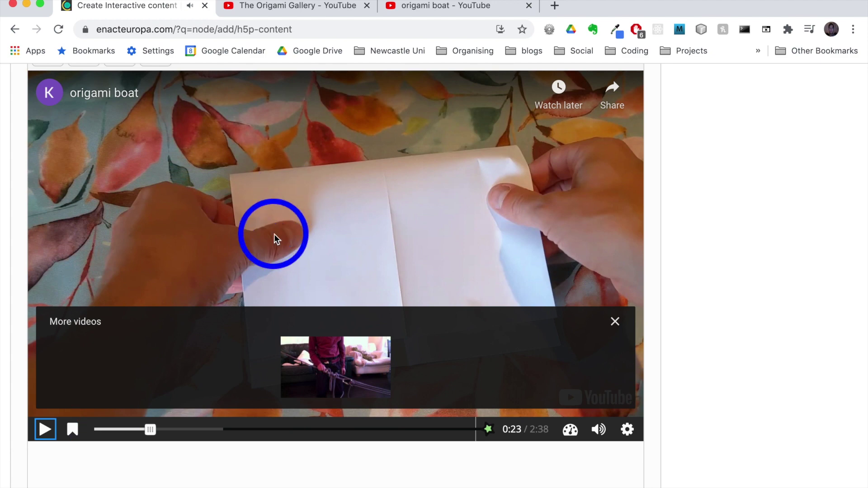
scroll(274, 234, up, 2)
click(52, 151)
- Change the label text to 'Here is a fold', set its end time to 0:27.229, and save
click(222, 240)
drag(181, 260, 44, 258)
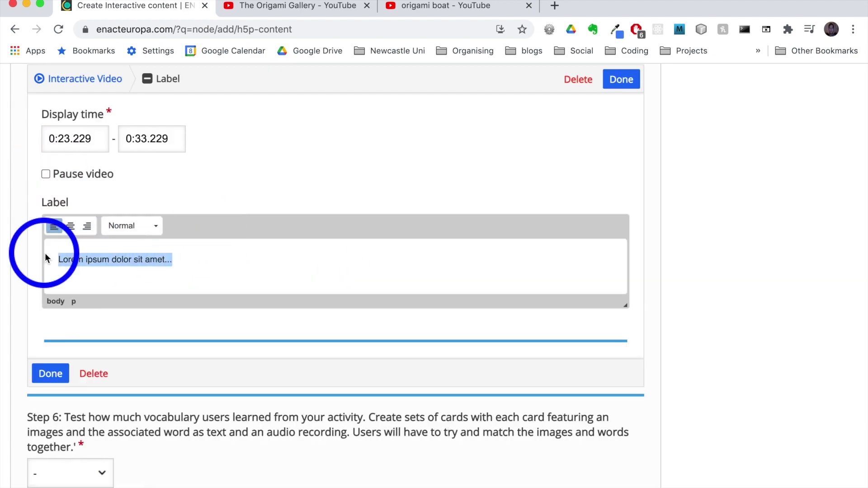
text(Here is a fold)
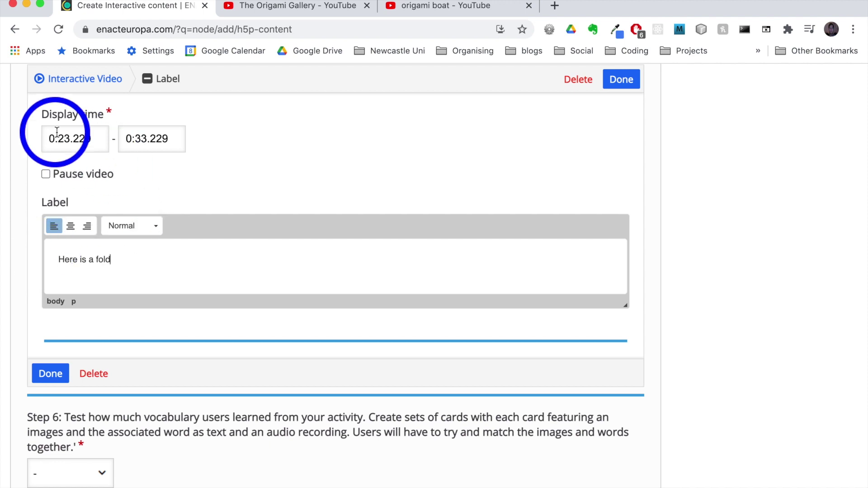
double_click(143, 139)
text(27)
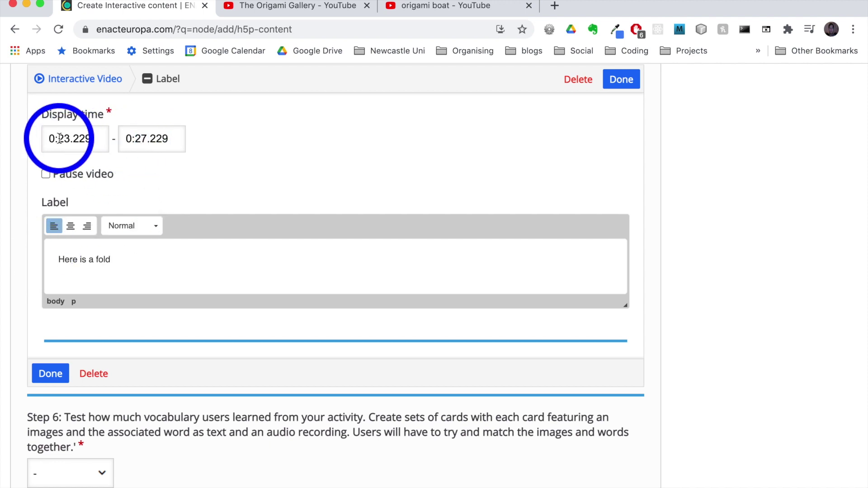
scroll(190, 217, down, 2)
click(51, 333)
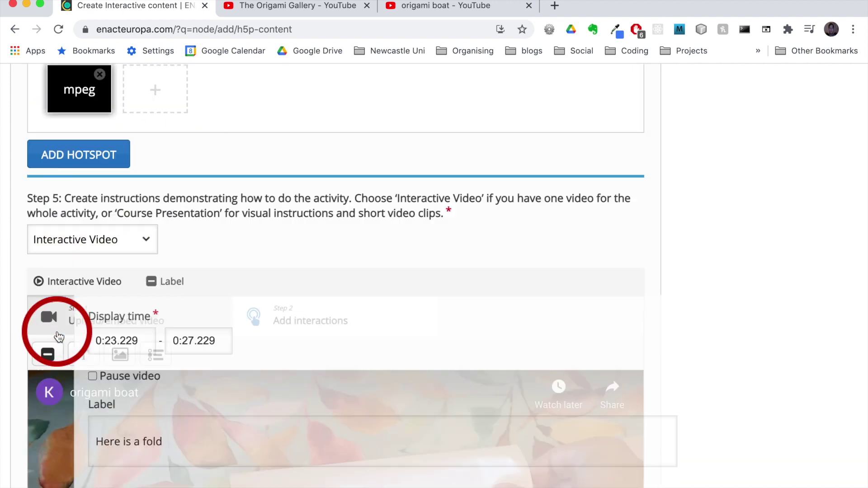
click(151, 480)
scroll(151, 480, down, 10)
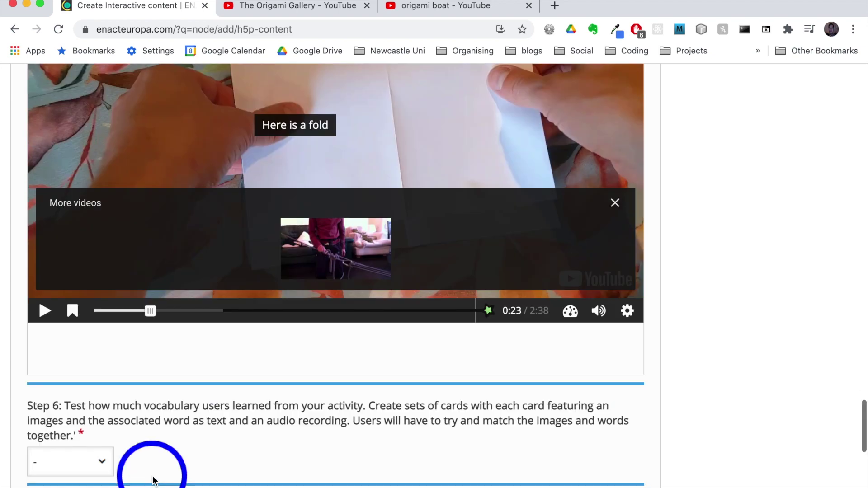
scroll(152, 478, down, 4)
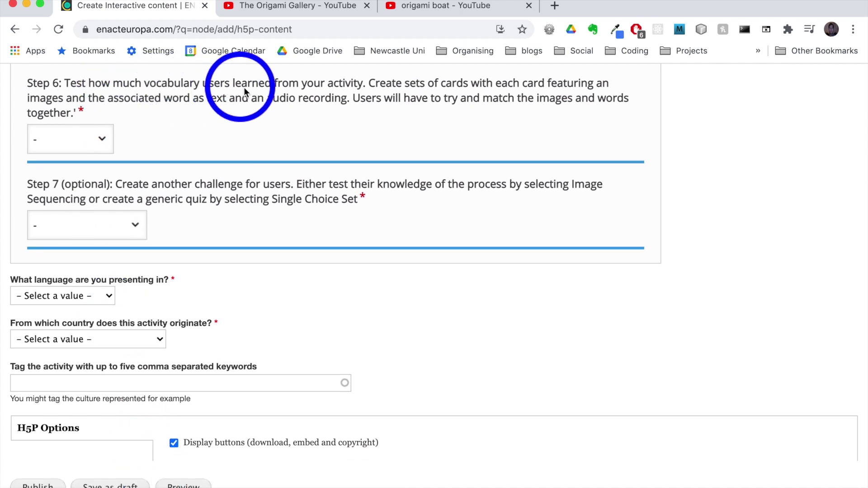
- Make Step 6 a Match Pairs activity
click(102, 139)
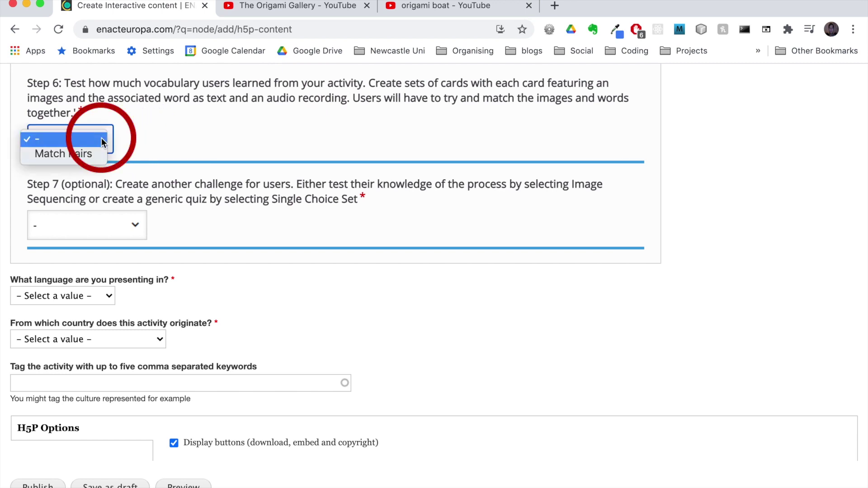
click(64, 154)
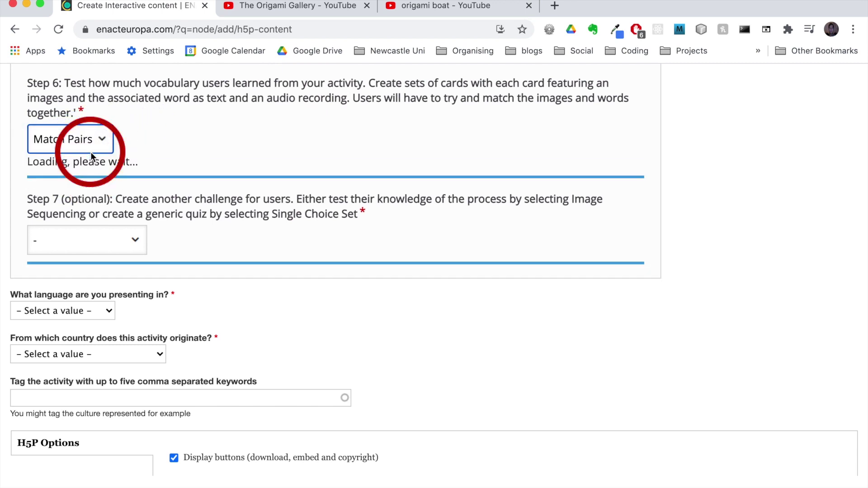
scroll(194, 150, down, 1)
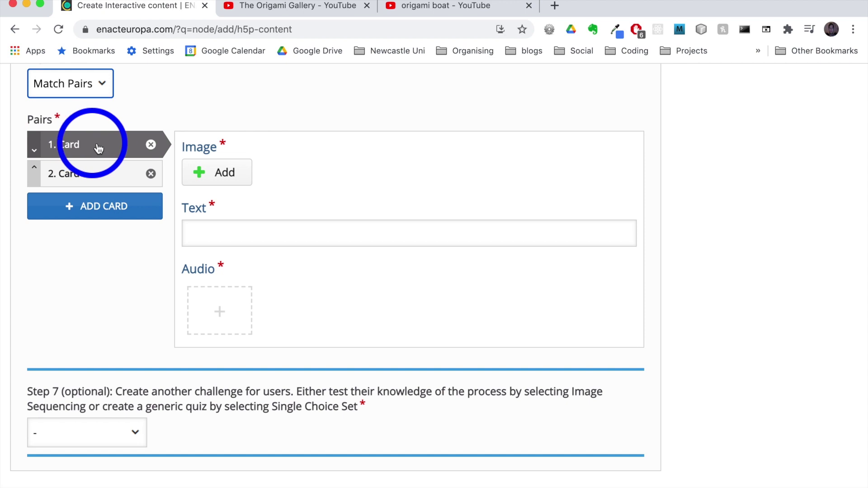
- Upload the paper image from the step_6 folder to the first card
click(224, 172)
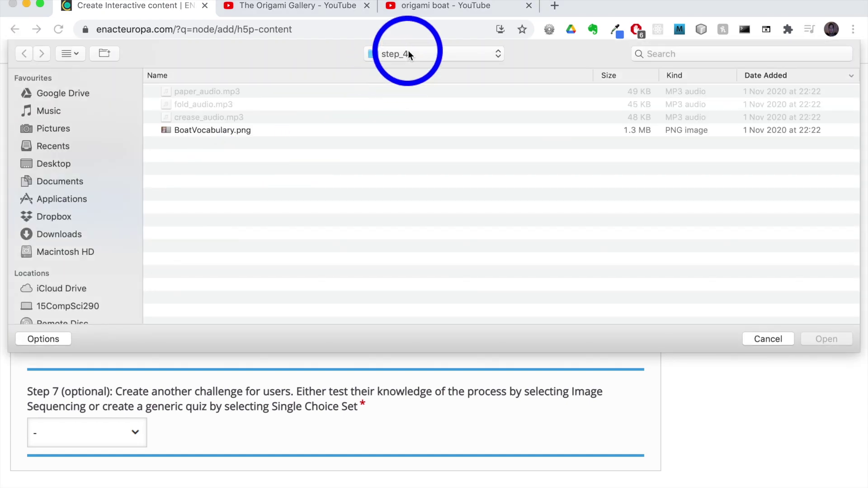
click(408, 53)
click(410, 72)
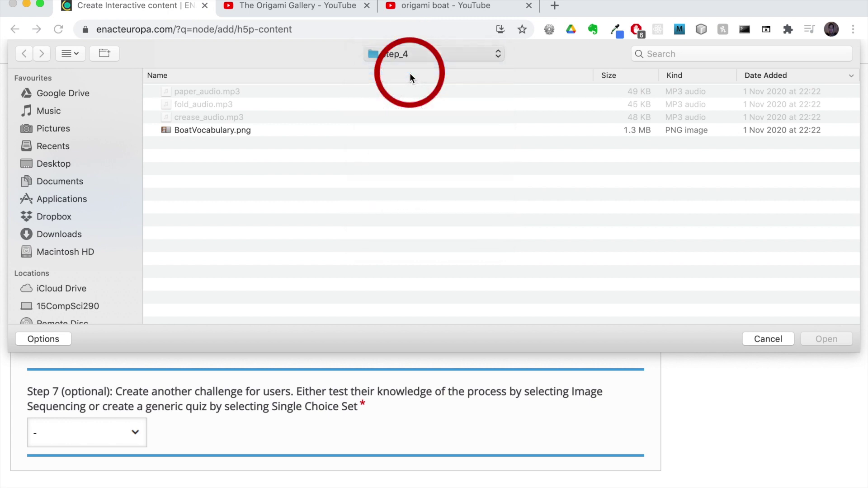
double_click(190, 91)
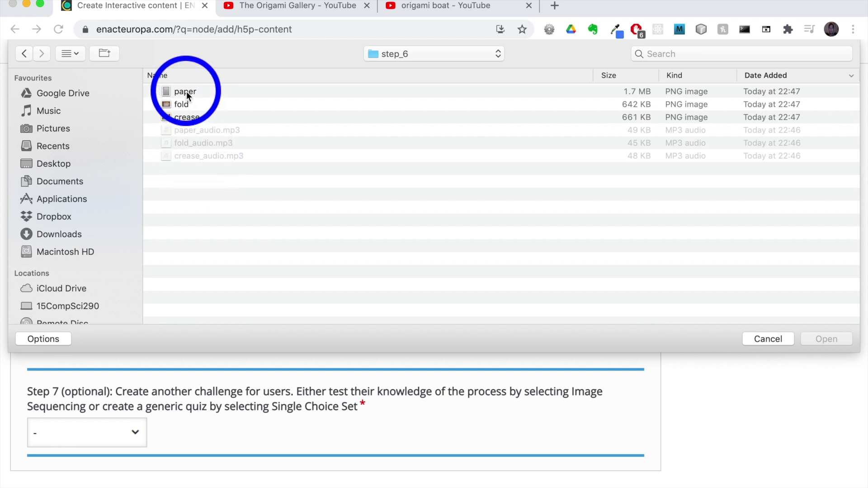
click(186, 92)
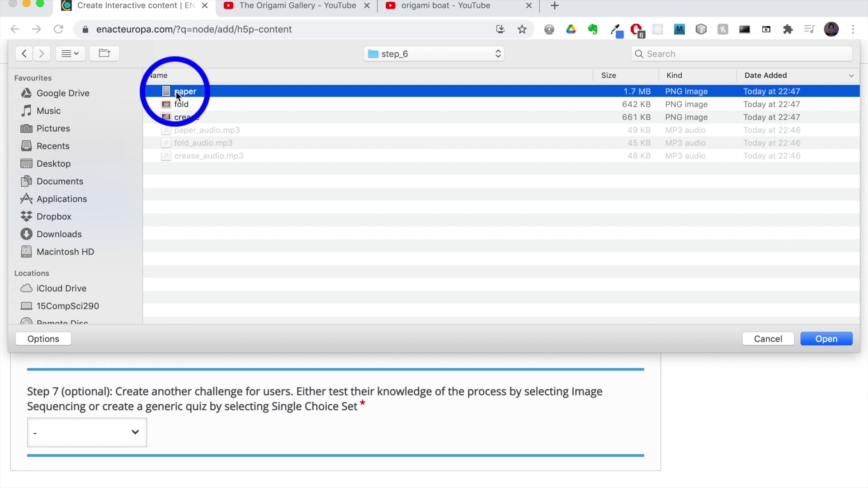
click(820, 339)
click(297, 199)
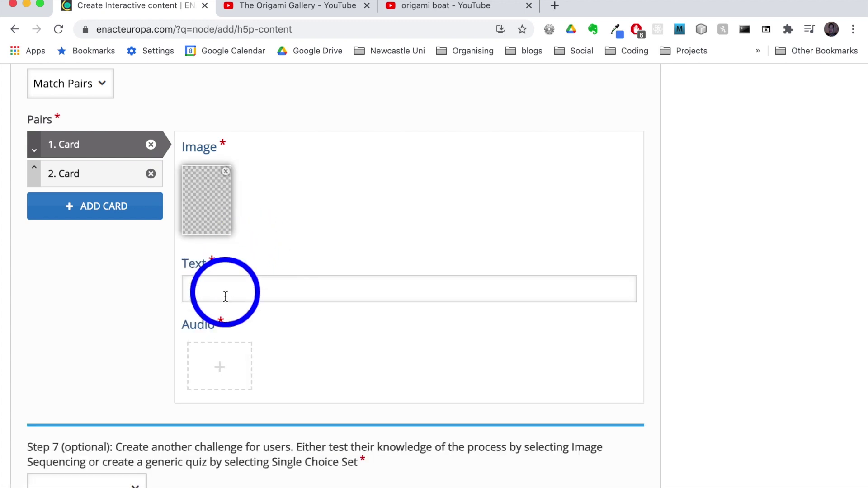
- Give the first card the word 'paper' and the audio paper_audio.mp3
click(225, 290)
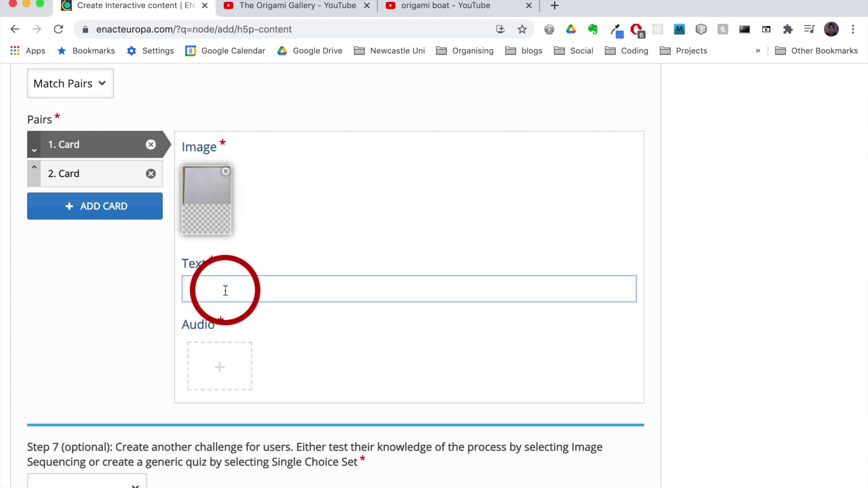
text(paper)
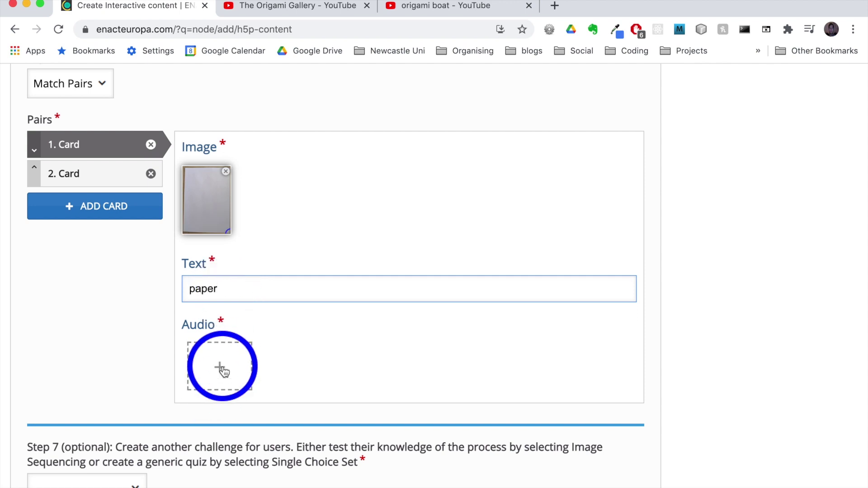
click(223, 371)
click(249, 423)
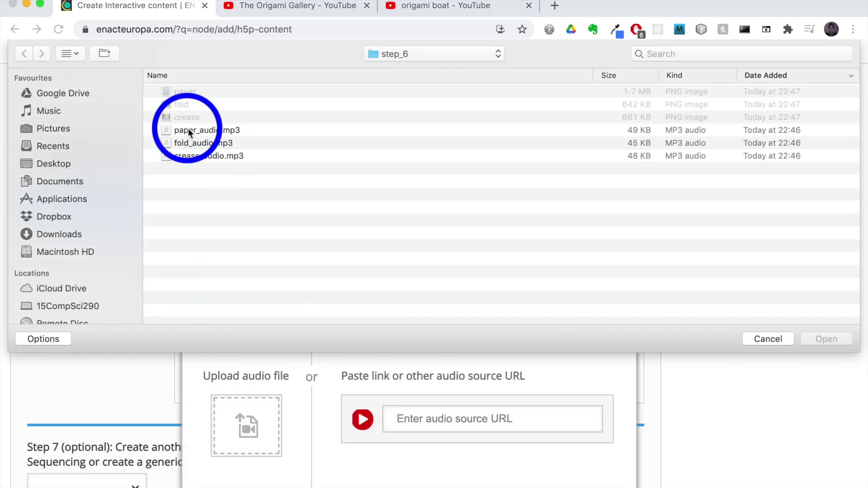
click(188, 129)
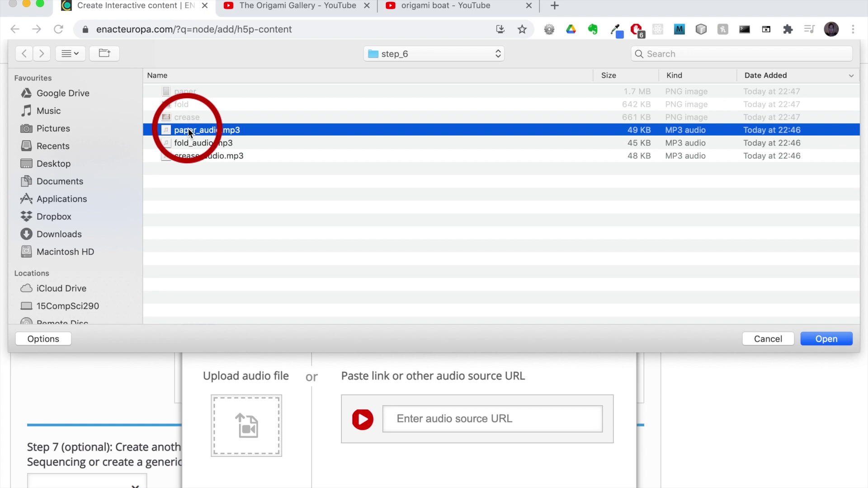
click(808, 339)
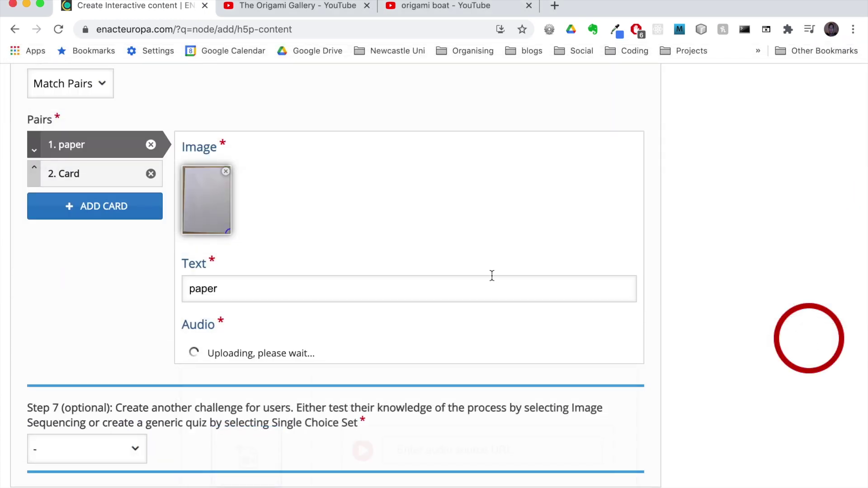
click(492, 275)
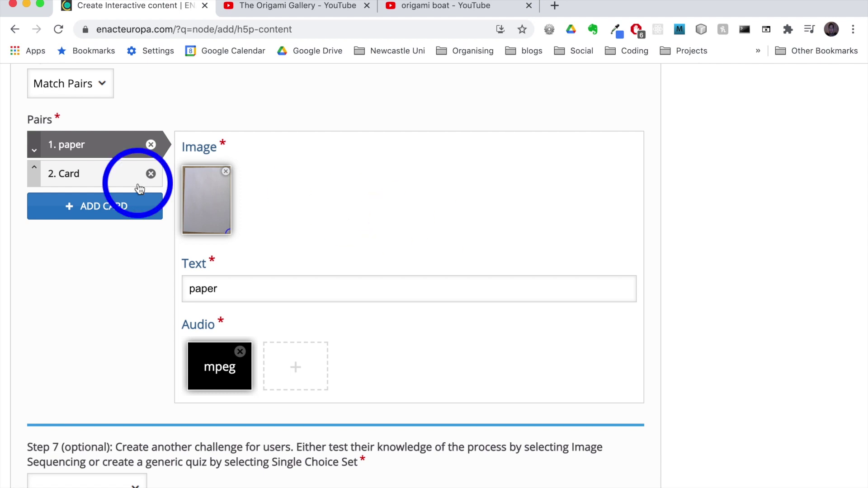
click(98, 178)
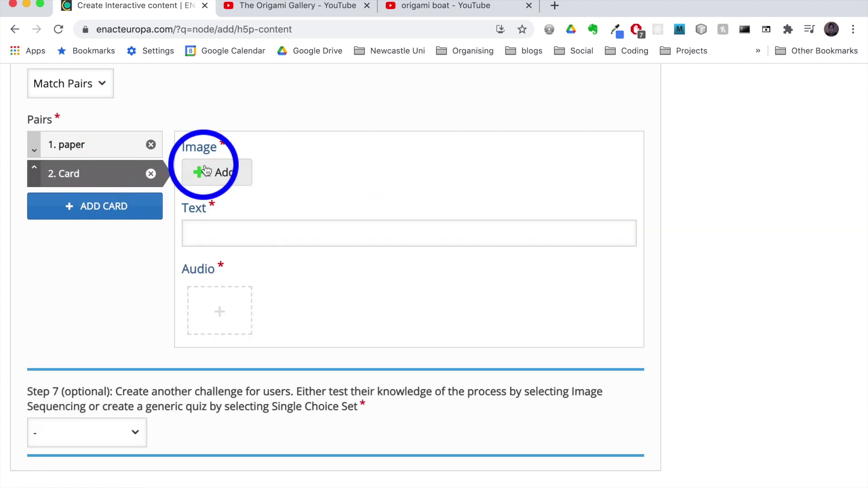
- Give the second card the fold image and the word 'fold'
click(219, 175)
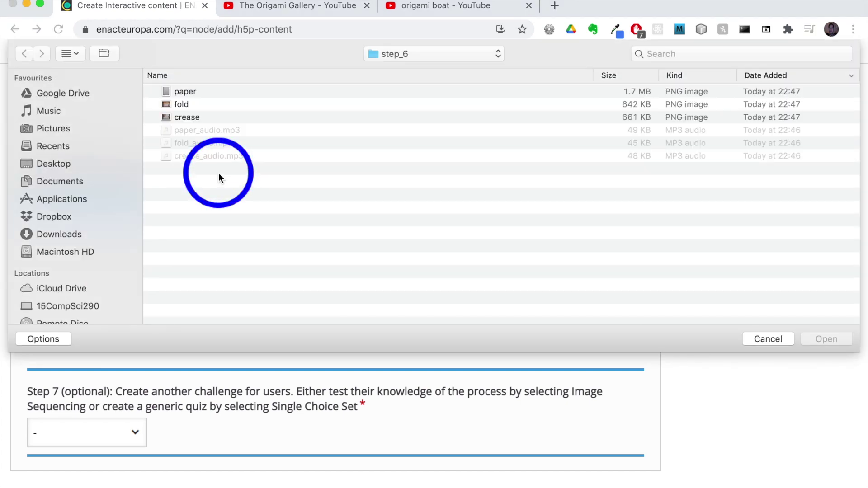
click(186, 104)
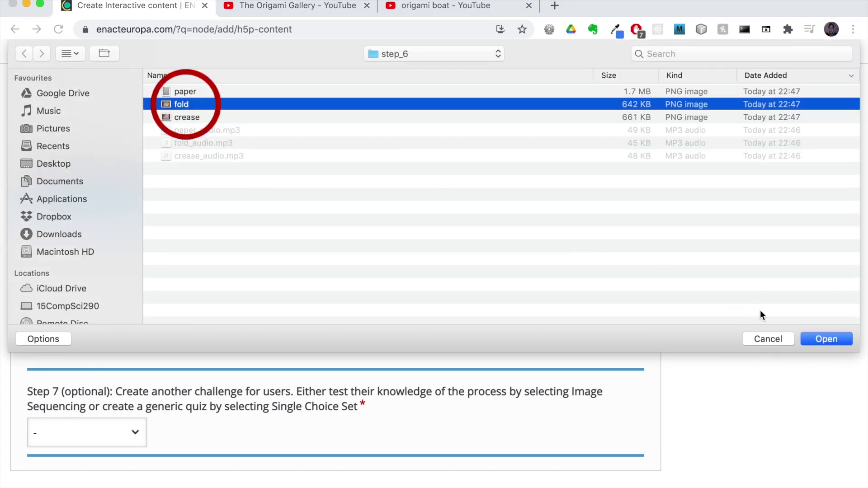
click(828, 339)
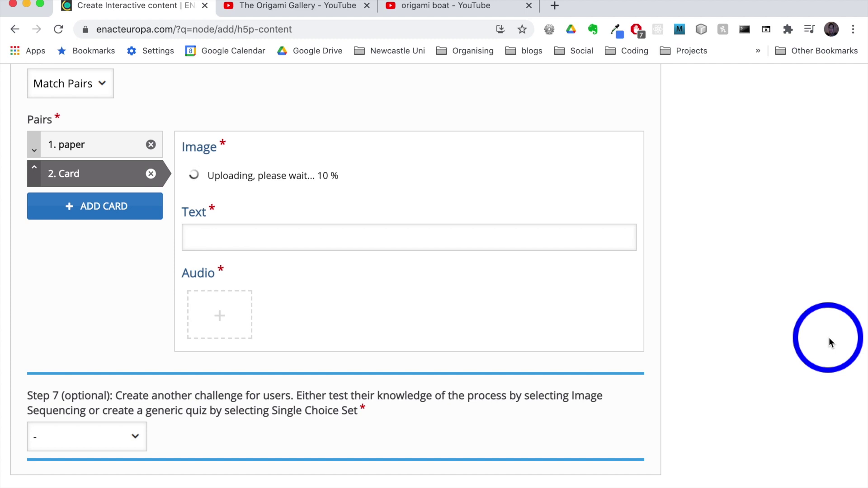
click(397, 301)
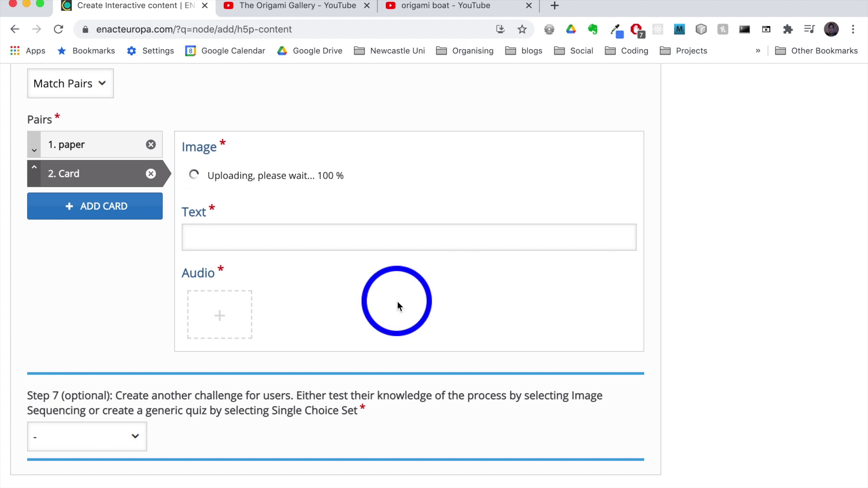
click(266, 288)
text(fold)
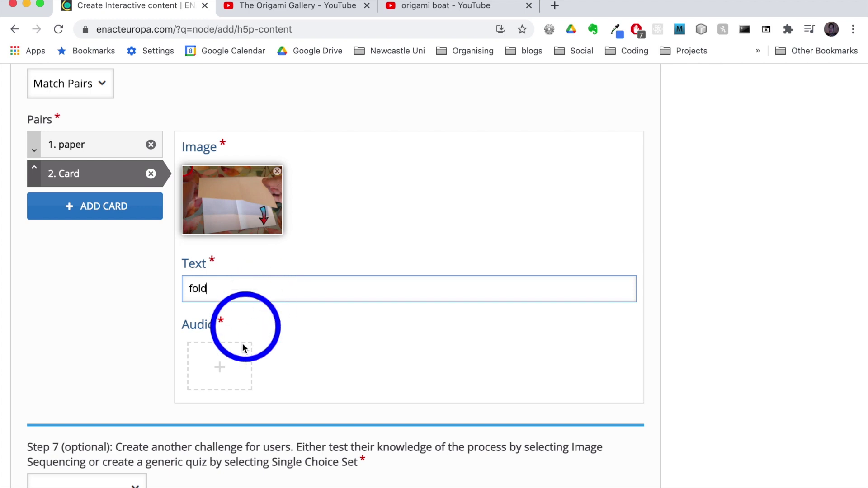
- Upload fold_audio.mp3 as the second card's audio
click(221, 369)
click(264, 435)
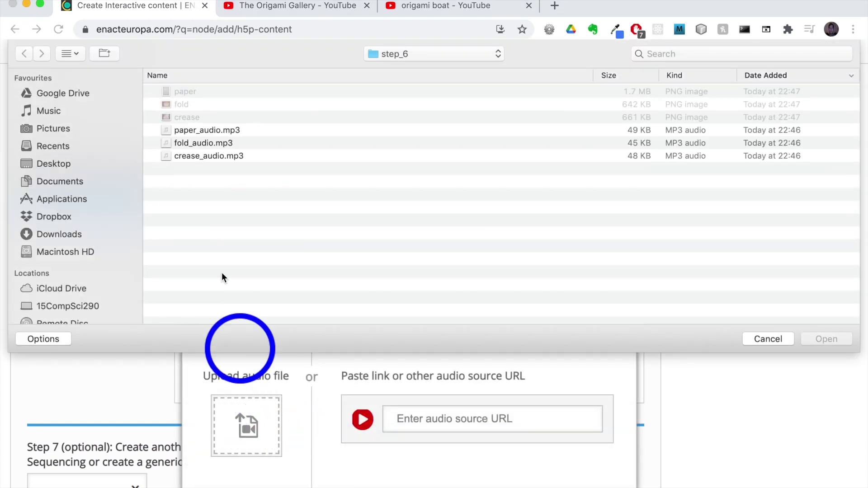
click(185, 143)
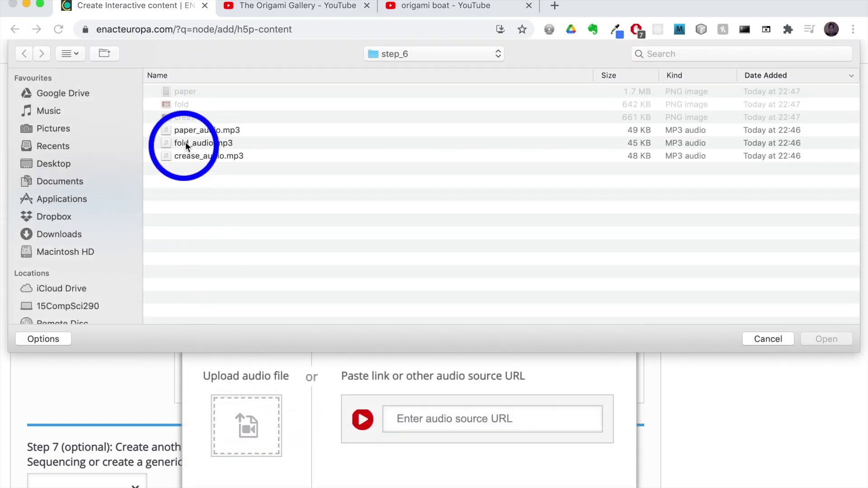
click(810, 341)
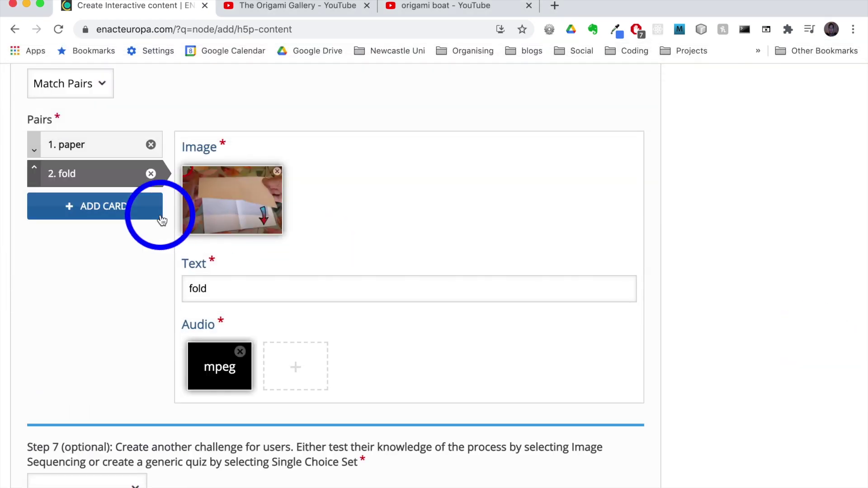
- Add a third card with the crease image and the word 'crease'
click(121, 218)
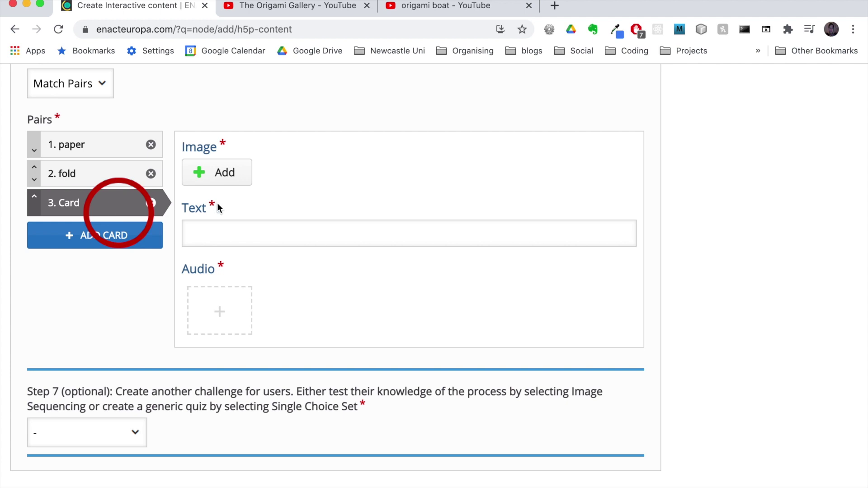
click(221, 172)
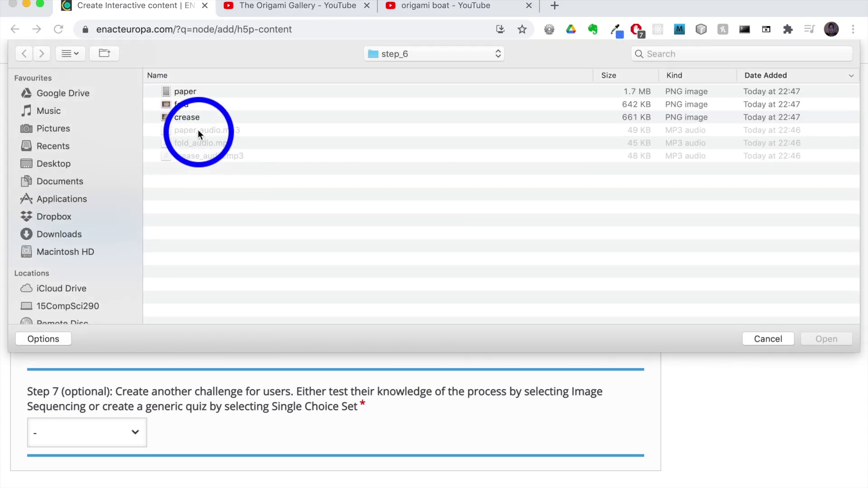
click(192, 117)
click(817, 340)
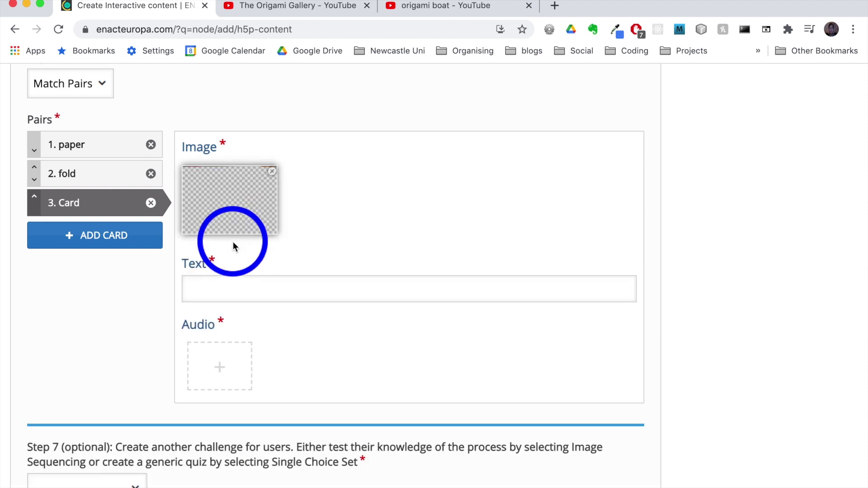
click(226, 292)
text(crease)
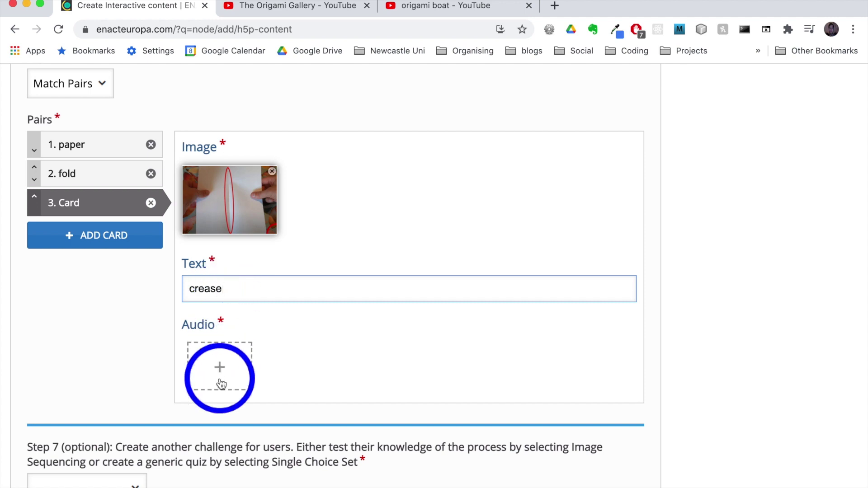
- Upload crease_audio.mp3 as the crease card's audio
click(220, 379)
click(248, 423)
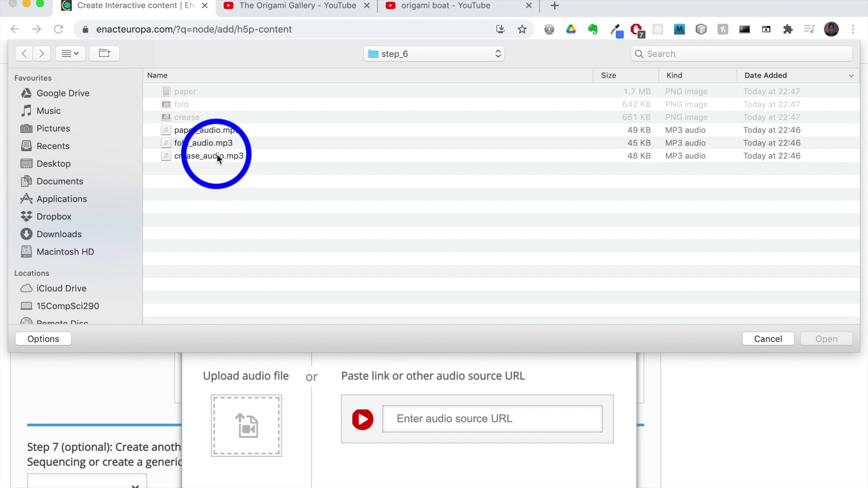
click(216, 155)
click(810, 339)
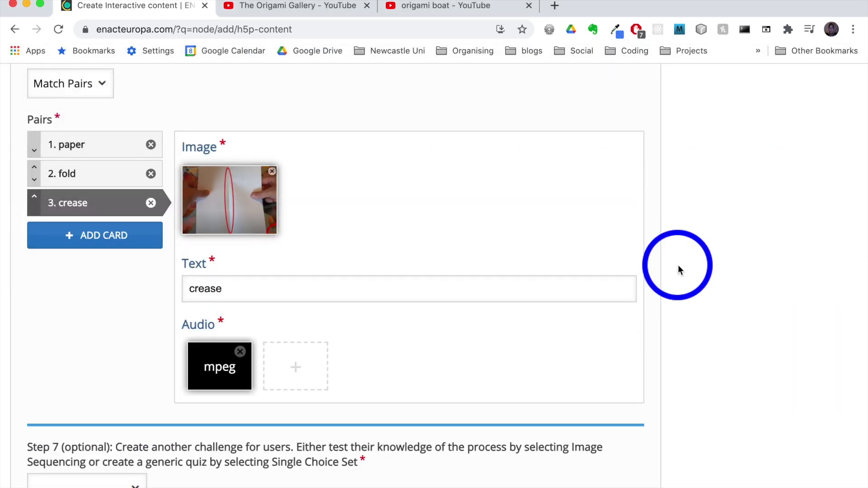
- Choose Image Sequencing for the optional Step 7 challenge, opening its three image slots
scroll(679, 265, down, 4)
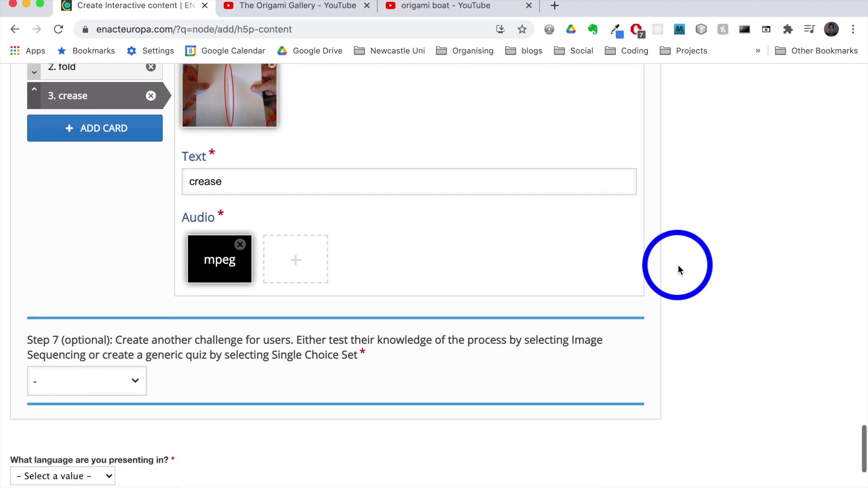
scroll(678, 265, down, 2)
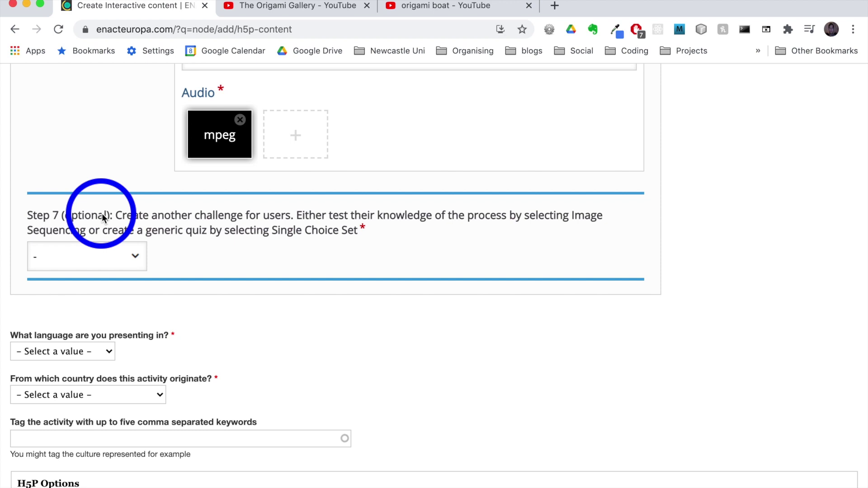
click(135, 256)
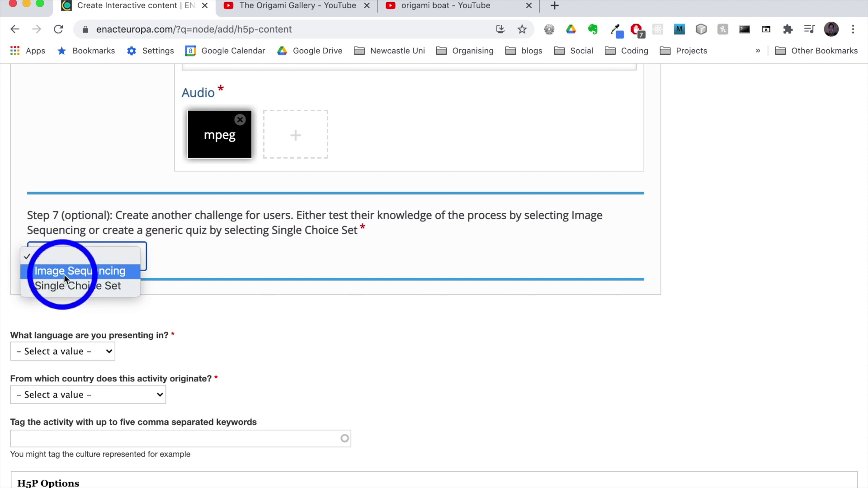
click(98, 273)
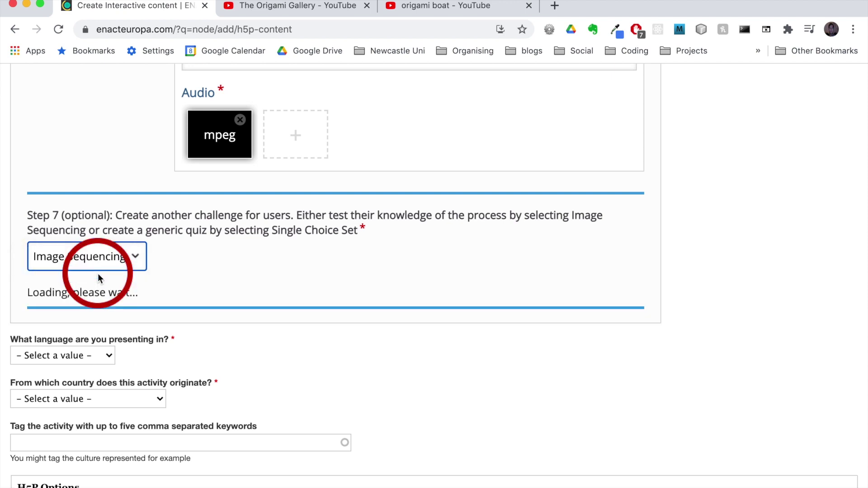
scroll(50, 202, down, 3)
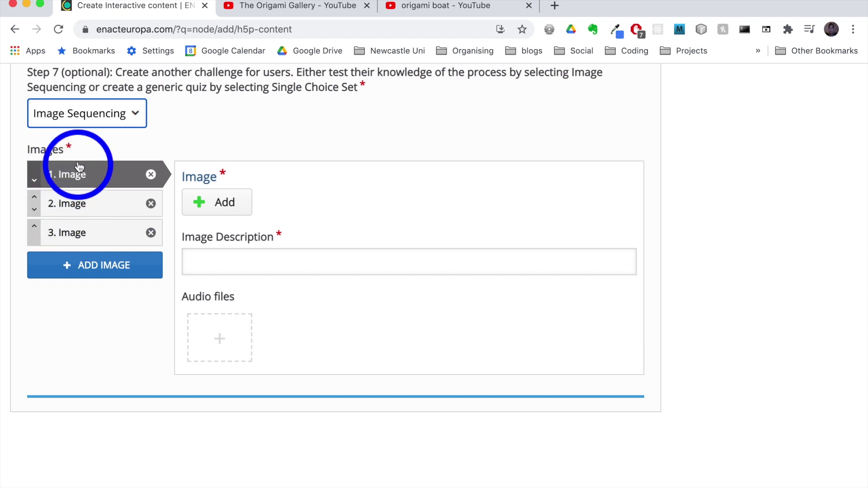
click(203, 202)
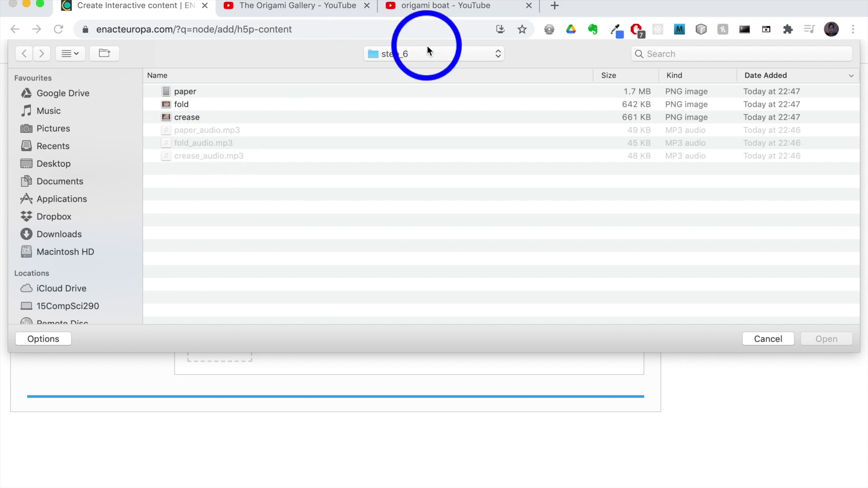
- Upload origami_1.png from origami_boat > step_7 into the first Image Sequencing entry
click(427, 53)
click(424, 68)
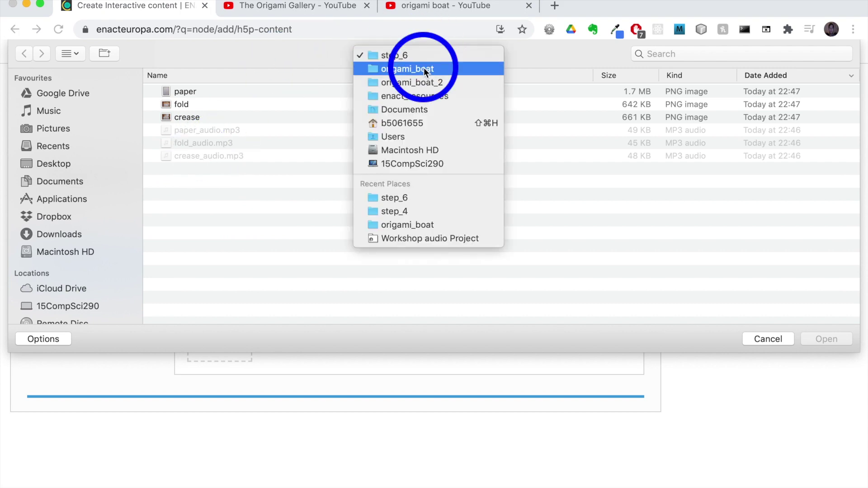
double_click(189, 183)
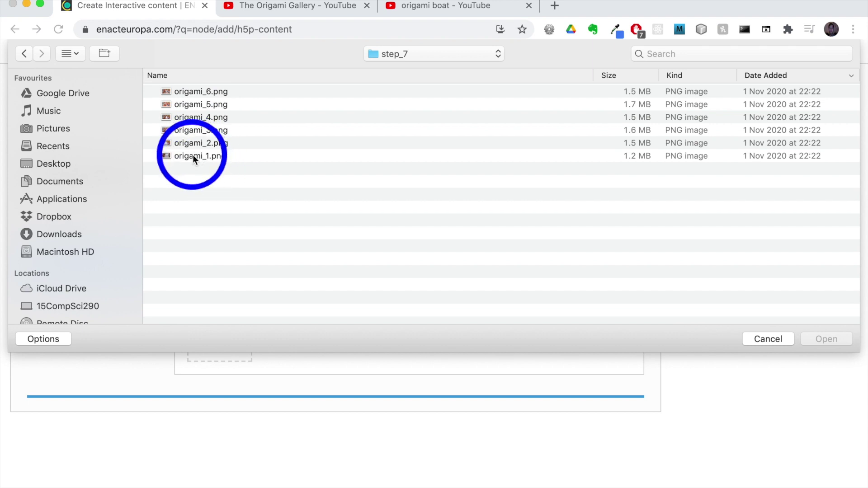
click(193, 156)
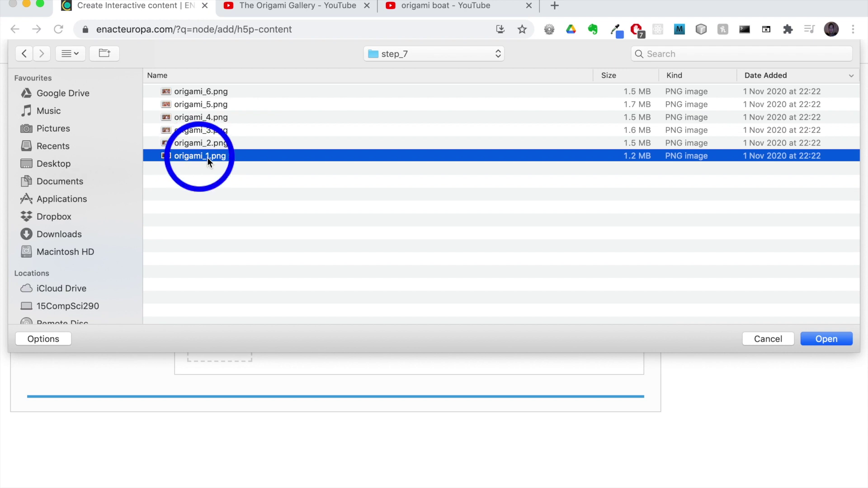
click(817, 339)
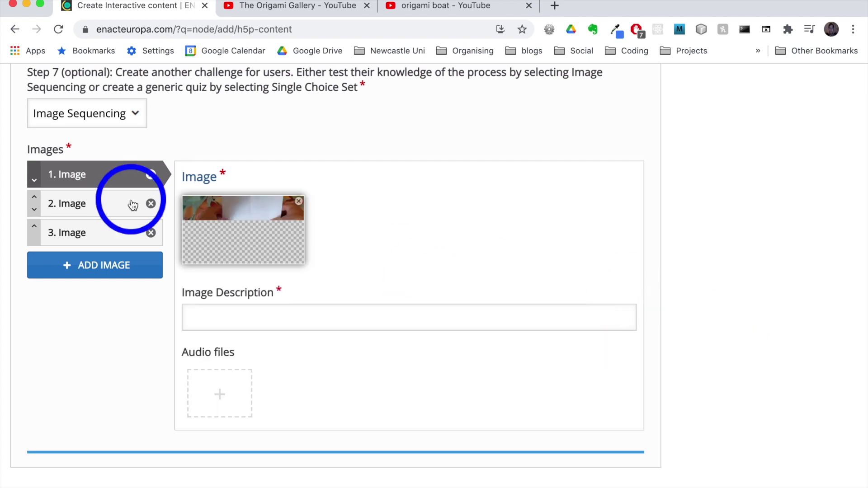
- Upload origami_2.png into the second Image Sequencing entry
click(95, 206)
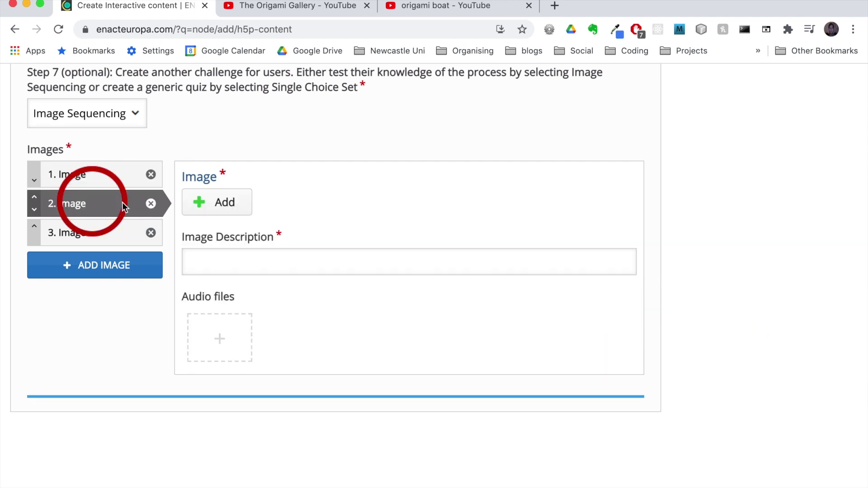
click(213, 207)
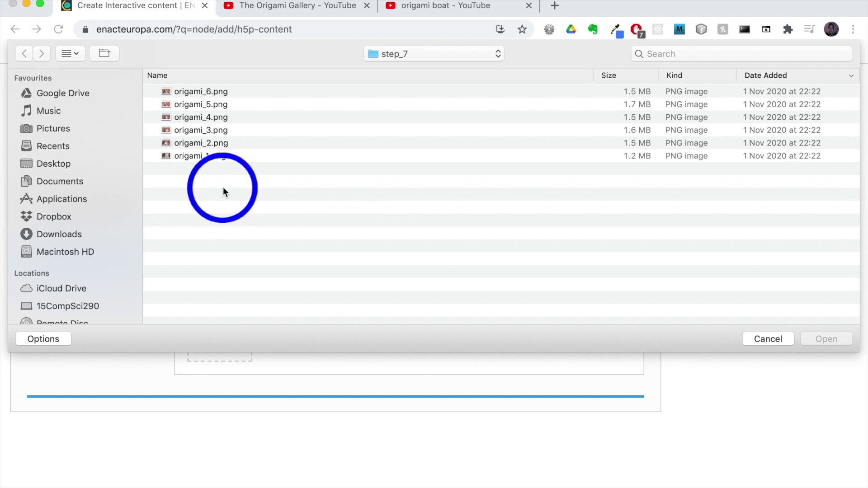
click(211, 144)
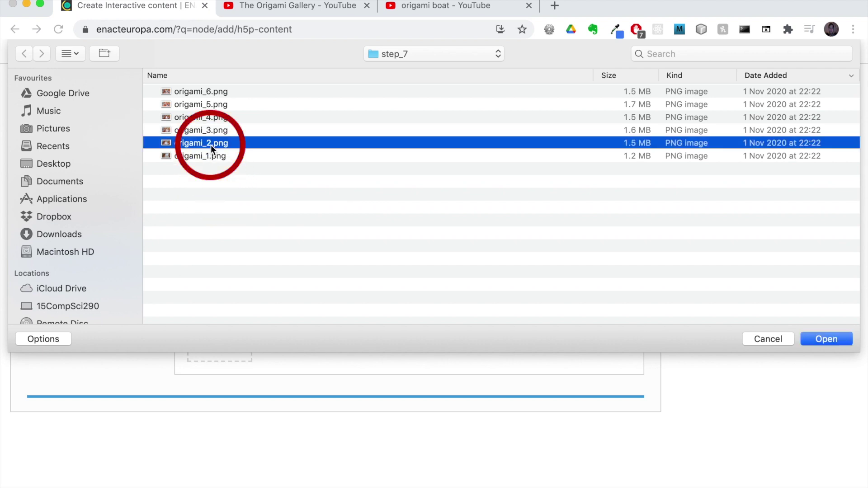
click(832, 340)
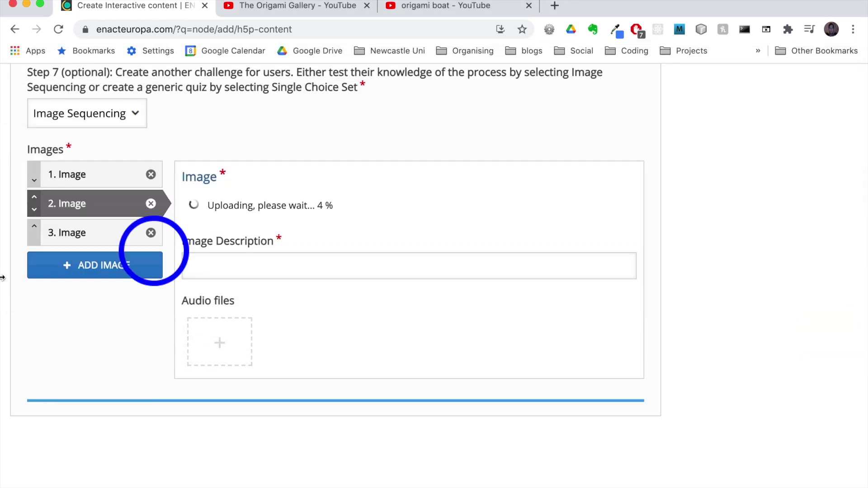
- Load origami_3.png into entry three, then add a fourth entry holding origami_4.png
click(103, 240)
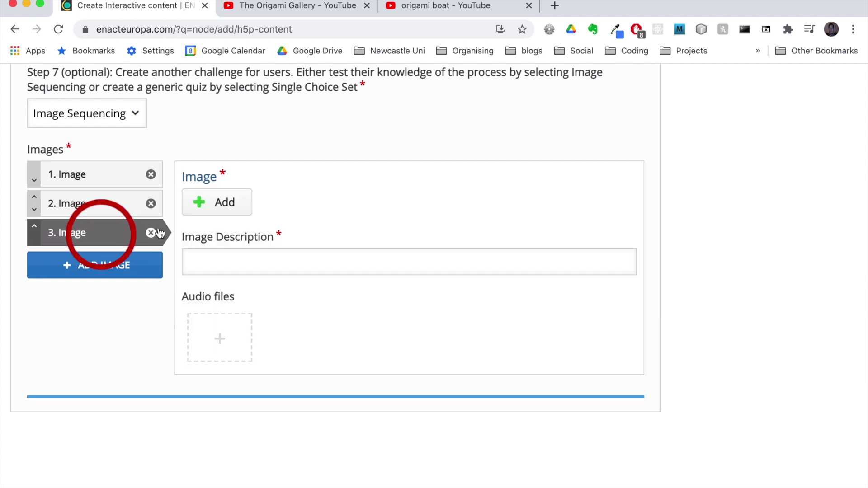
click(211, 202)
click(211, 129)
click(820, 339)
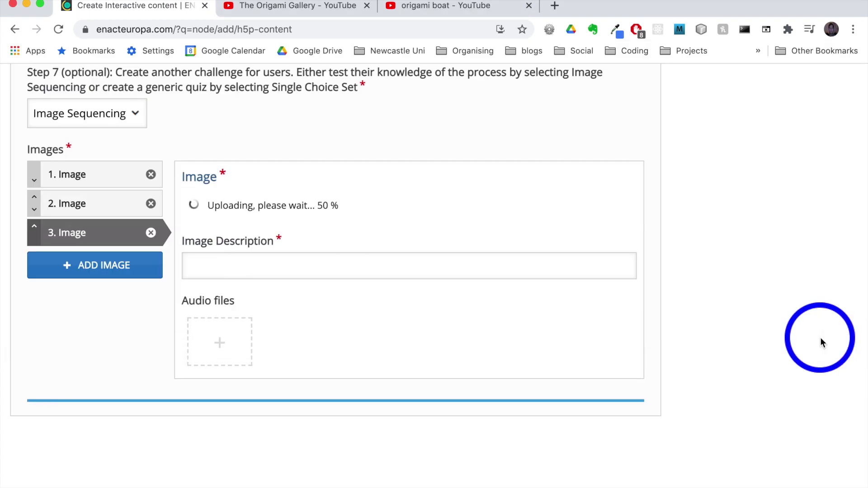
click(121, 271)
click(201, 203)
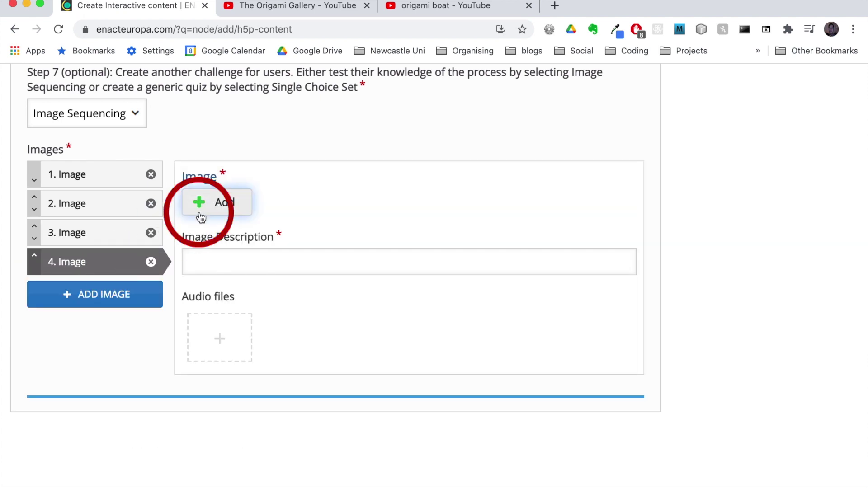
click(202, 116)
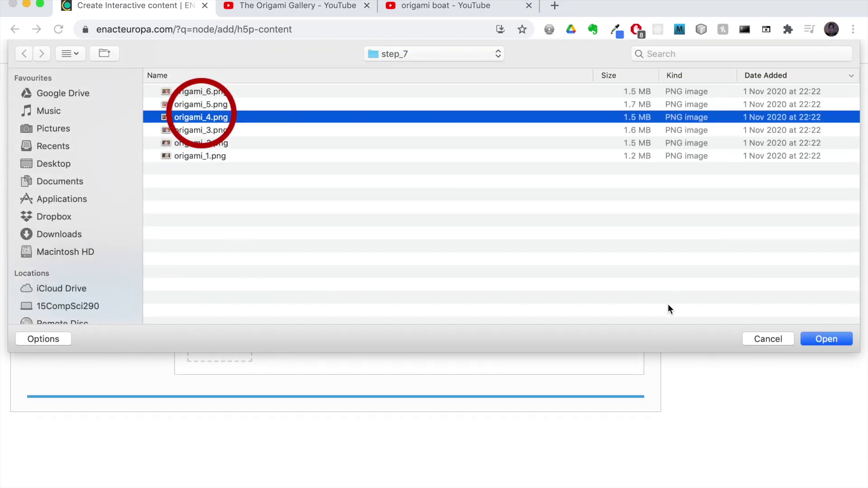
click(828, 339)
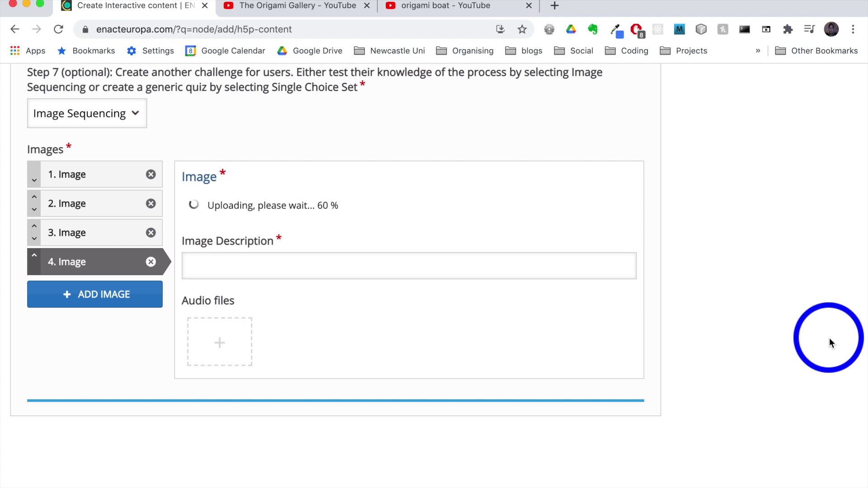
- Add fifth and sixth entries holding origami_5.png and origami_6.png
click(126, 302)
click(200, 201)
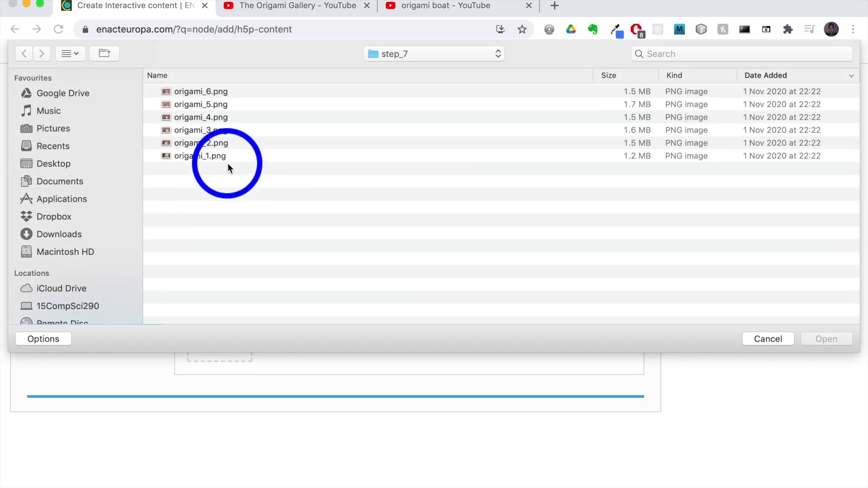
click(216, 104)
click(814, 338)
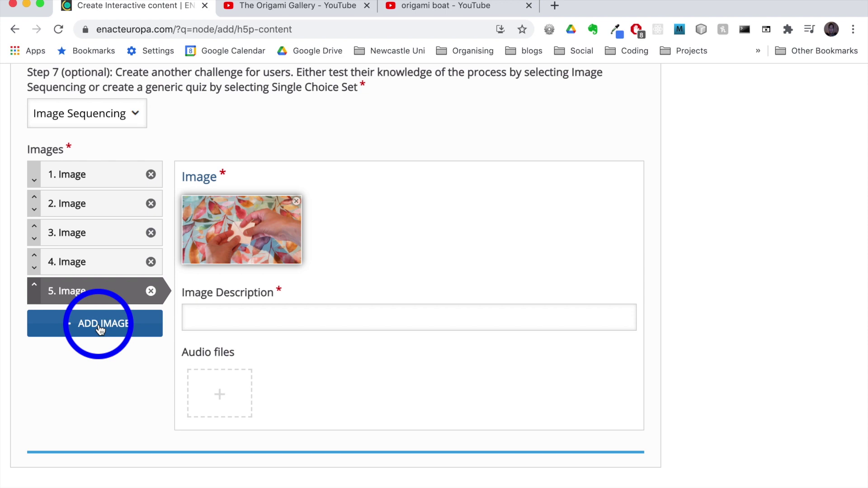
click(100, 324)
click(217, 204)
click(200, 92)
click(816, 337)
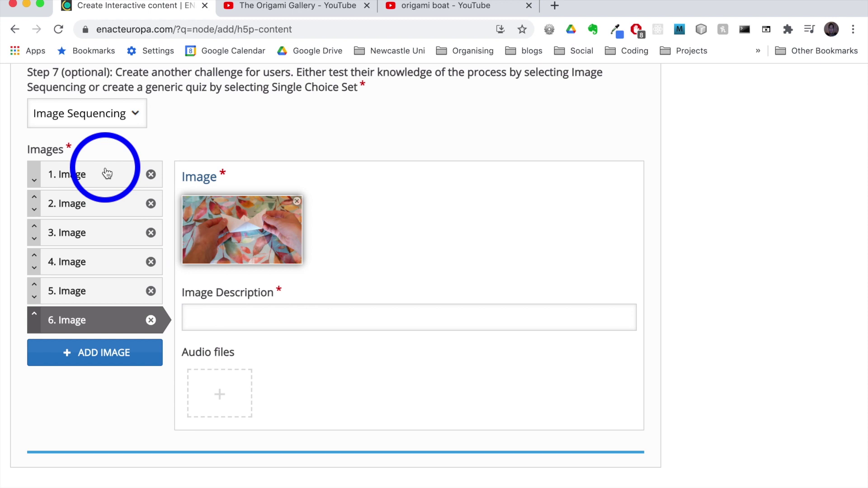
- Set the activity's language to English and its country of origin to Japan
scroll(326, 405, down, 10)
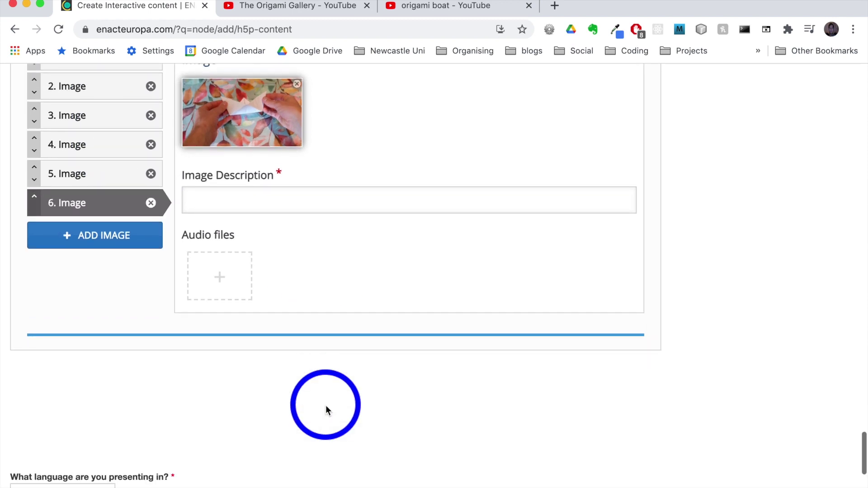
scroll(326, 406, down, 2)
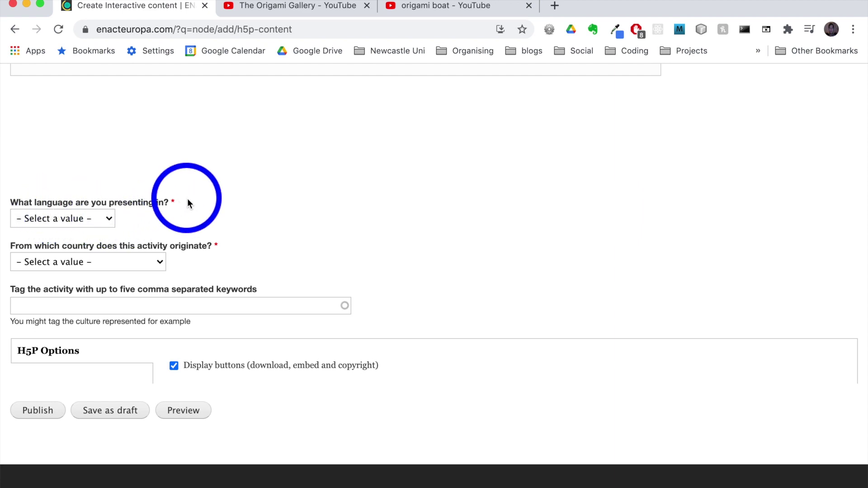
click(109, 218)
scroll(60, 169, down, 5)
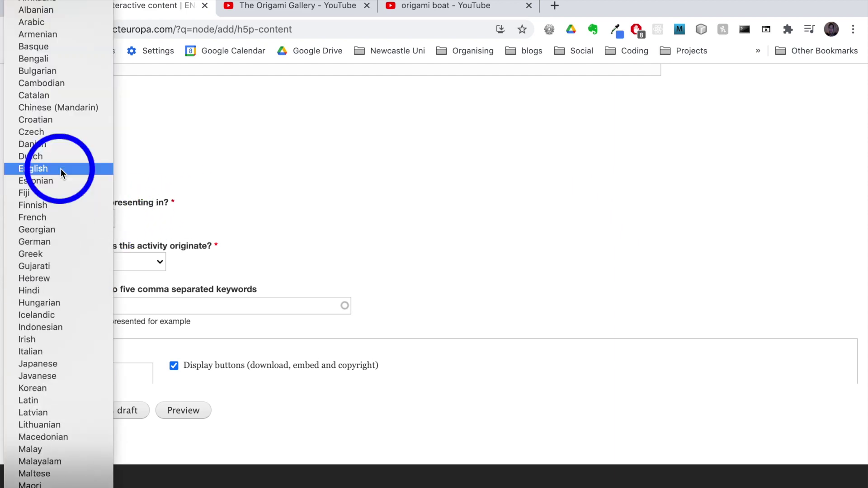
click(60, 169)
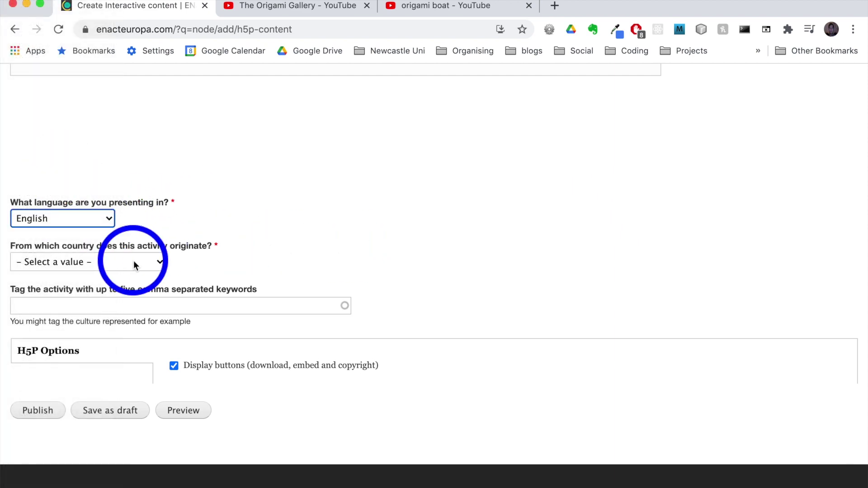
click(157, 264)
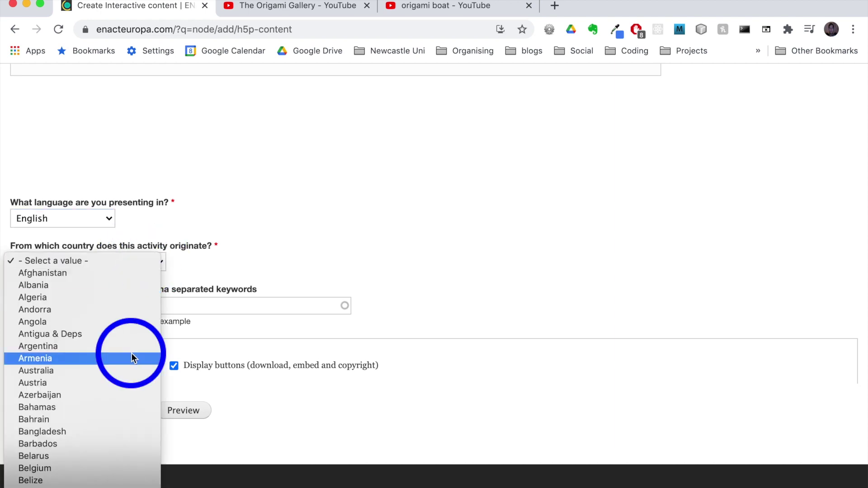
scroll(131, 354, down, 15)
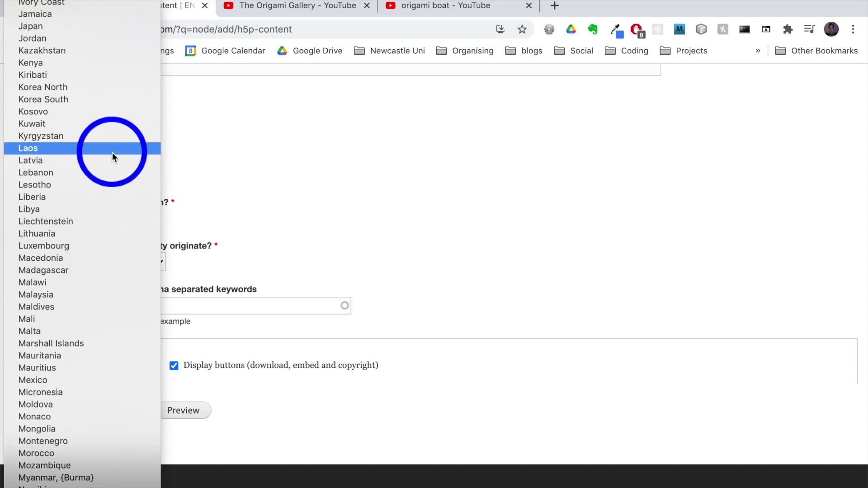
scroll(104, 108, up, 1)
click(100, 39)
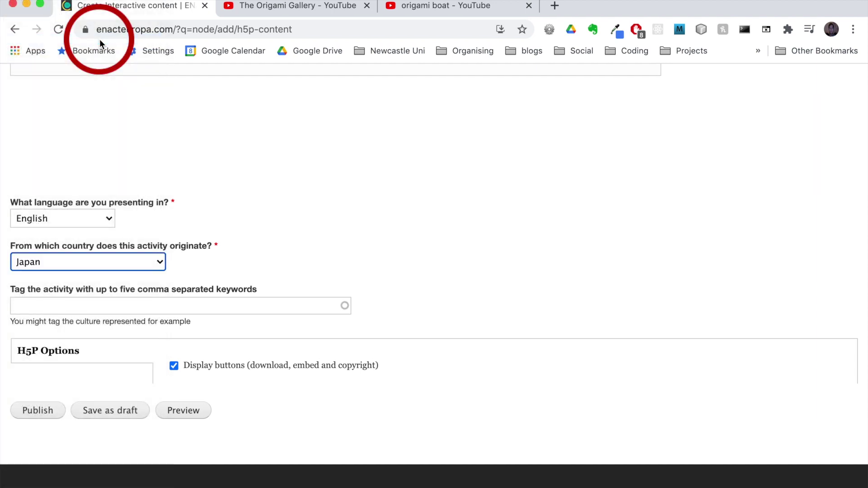
- Tag the activity with 'origami, paper' and publish it
click(262, 194)
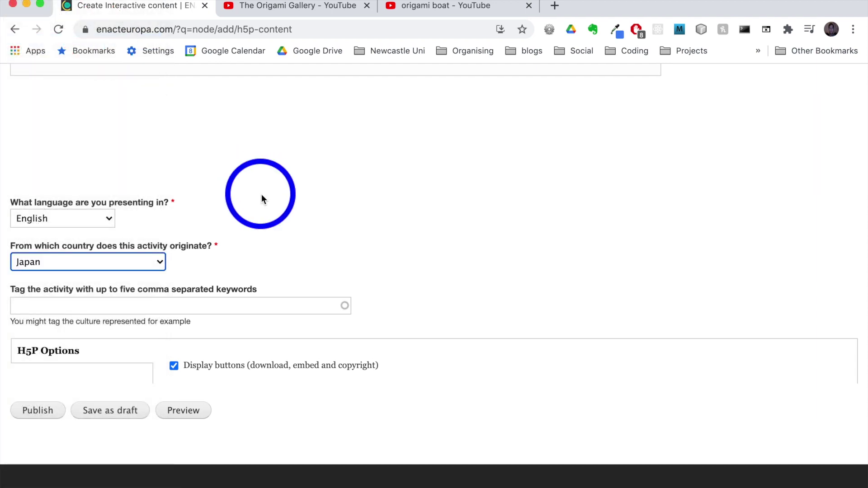
click(49, 308)
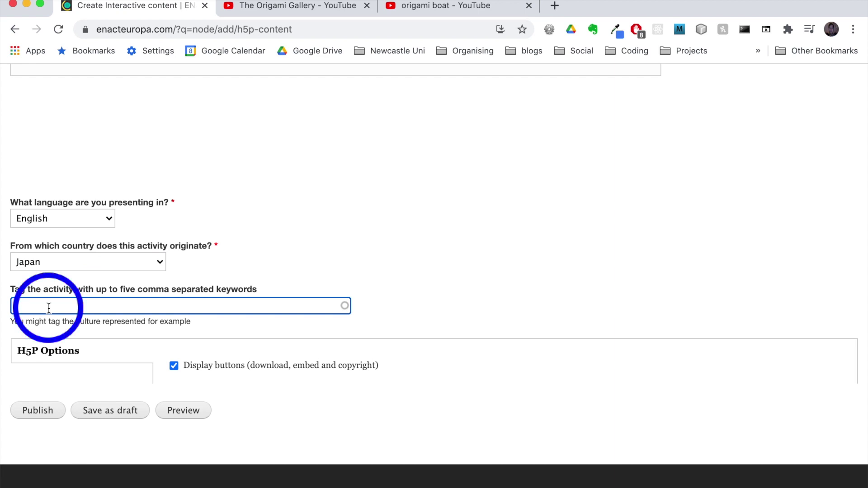
text(origami)
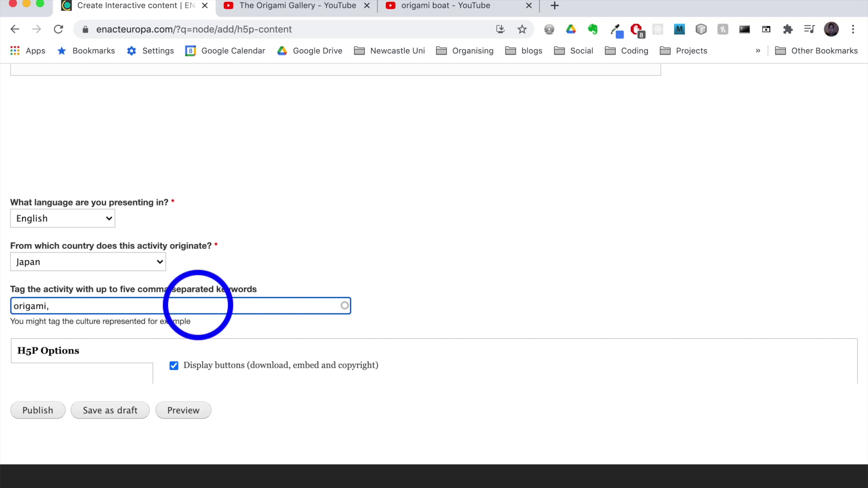
text(, paper)
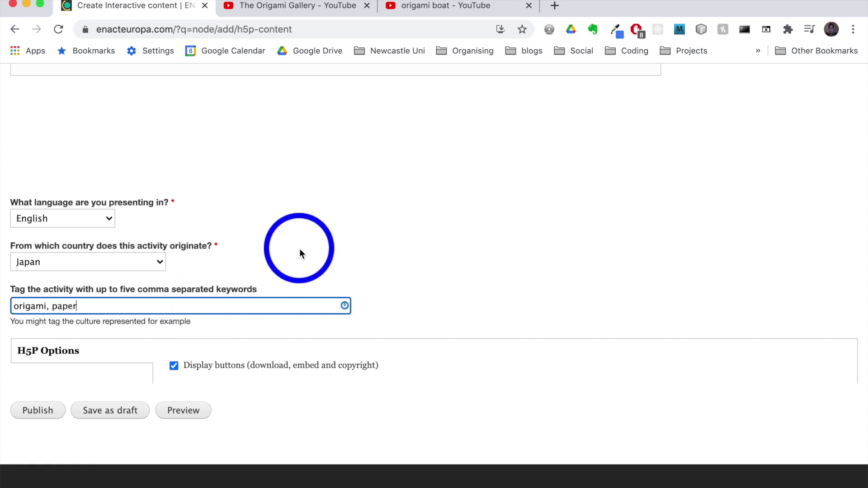
click(416, 234)
scroll(416, 231, down, 3)
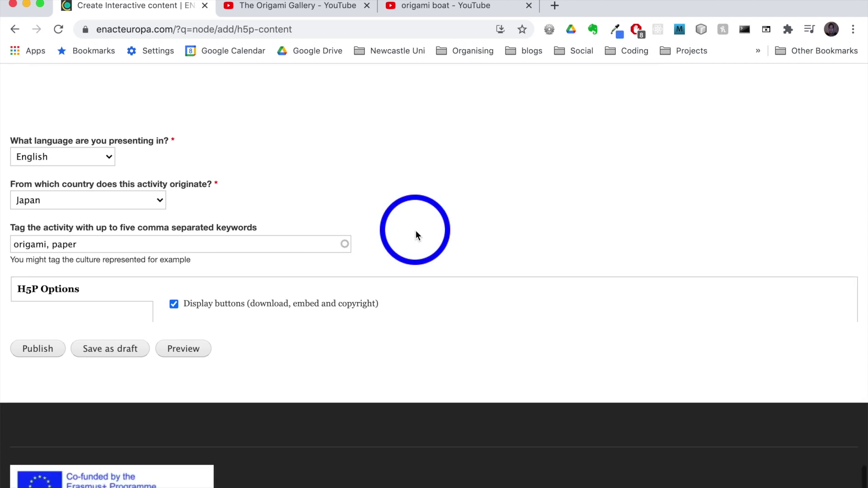
click(47, 350)
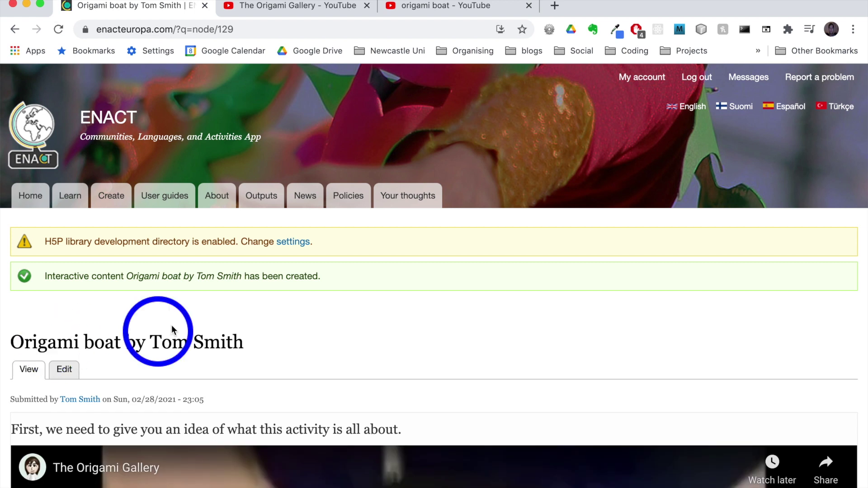
- Test the plus hotspot on the folding image to reveal 'fold', then close the popup
scroll(202, 344, down, 10)
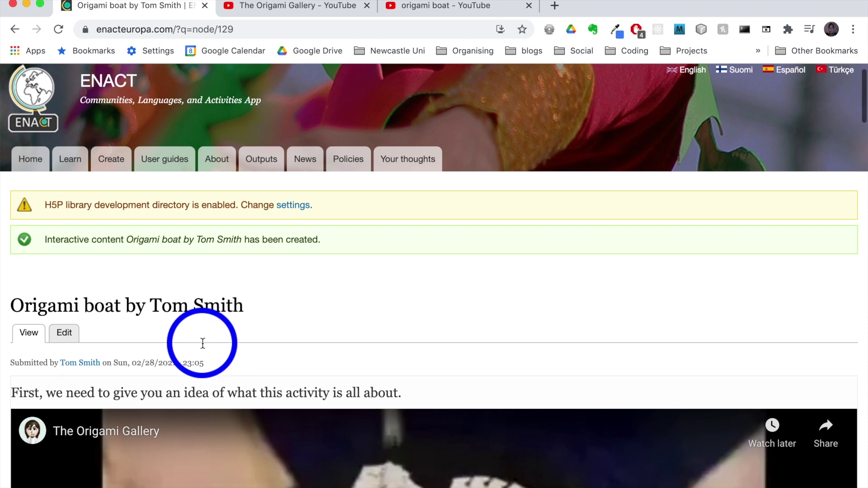
scroll(203, 343, down, 5)
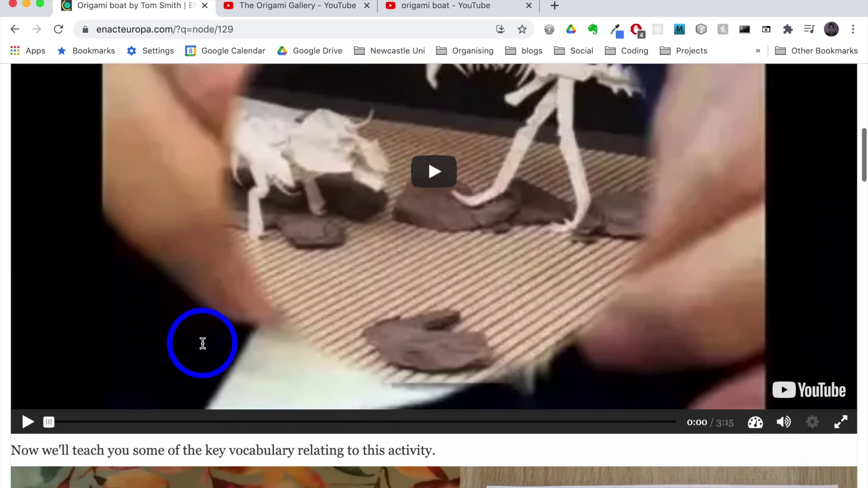
scroll(203, 344, up, 5)
scroll(202, 344, down, 15)
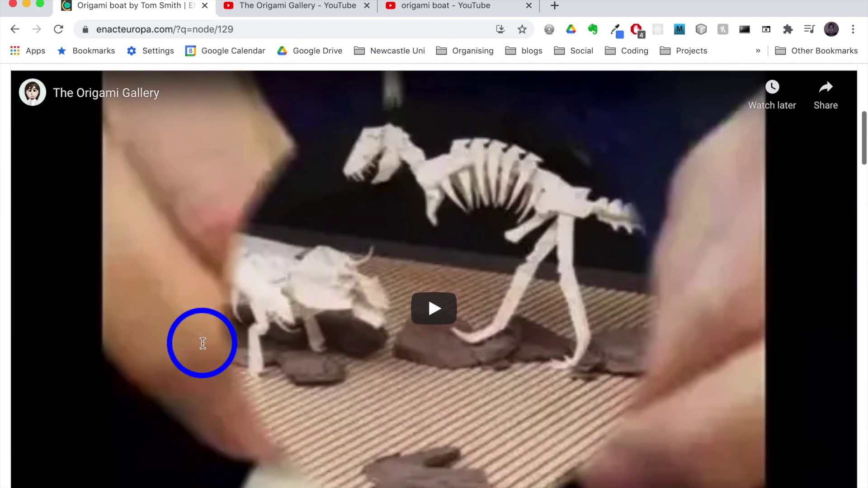
scroll(203, 344, up, 2)
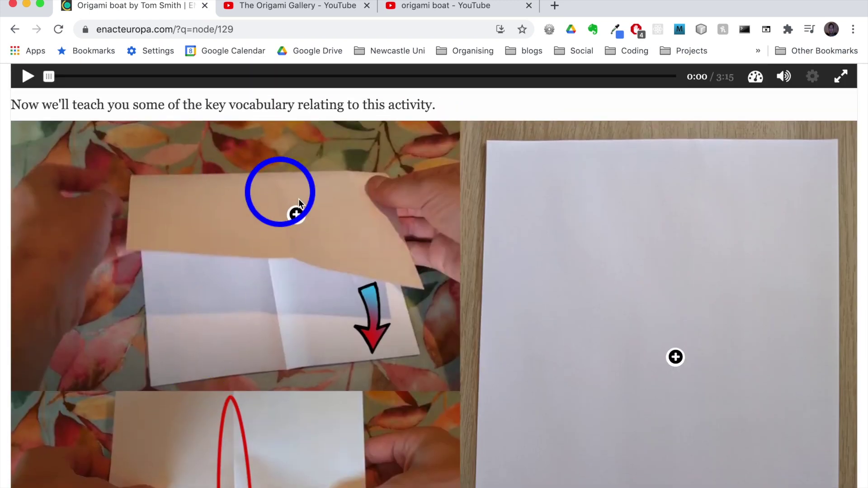
click(297, 216)
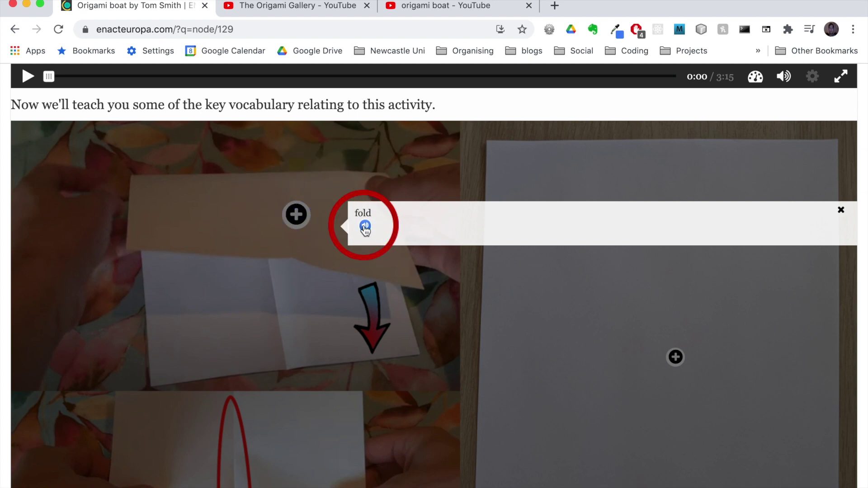
click(842, 212)
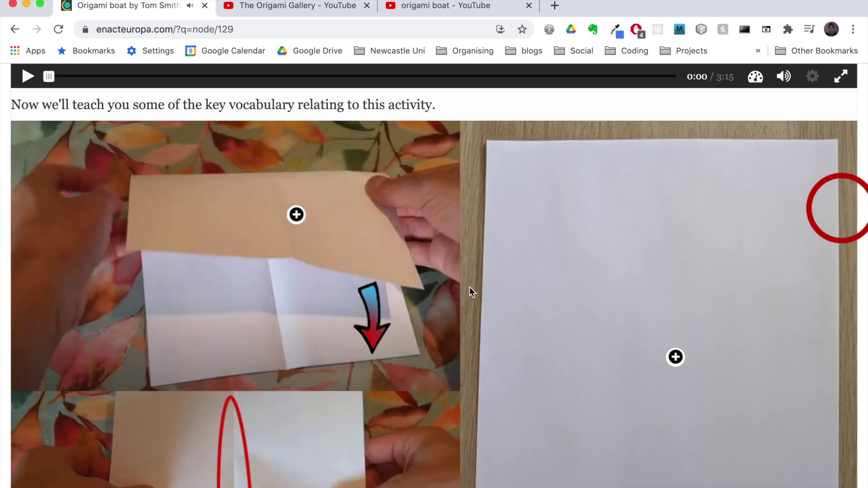
- Match paper, fold and crease to their images in Match Pairs and check for 3/3
scroll(267, 376, down, 10)
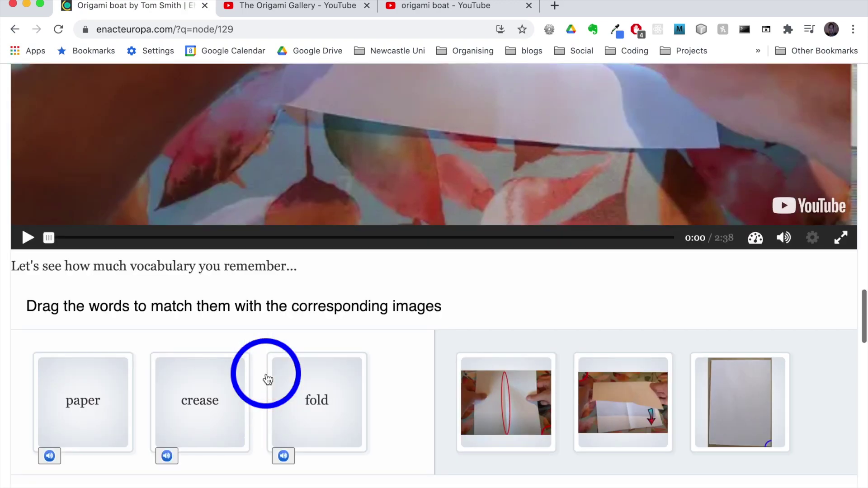
scroll(267, 377, up, 8)
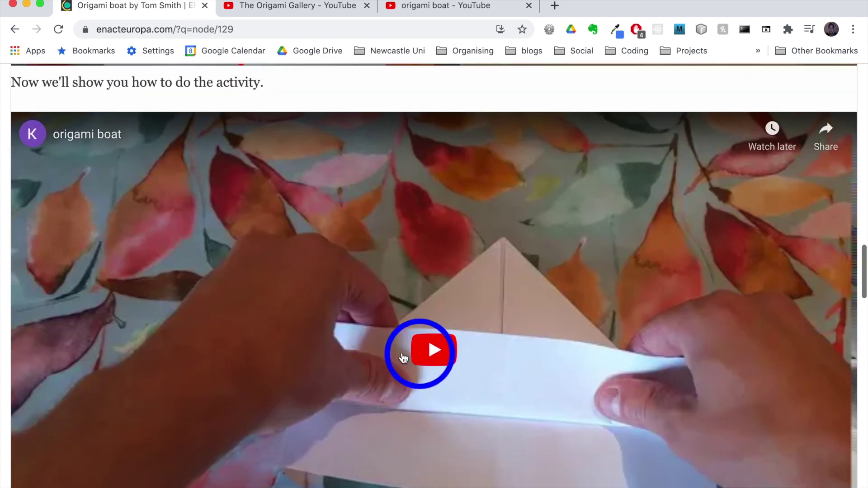
scroll(410, 326, down, 10)
scroll(412, 337, down, 3)
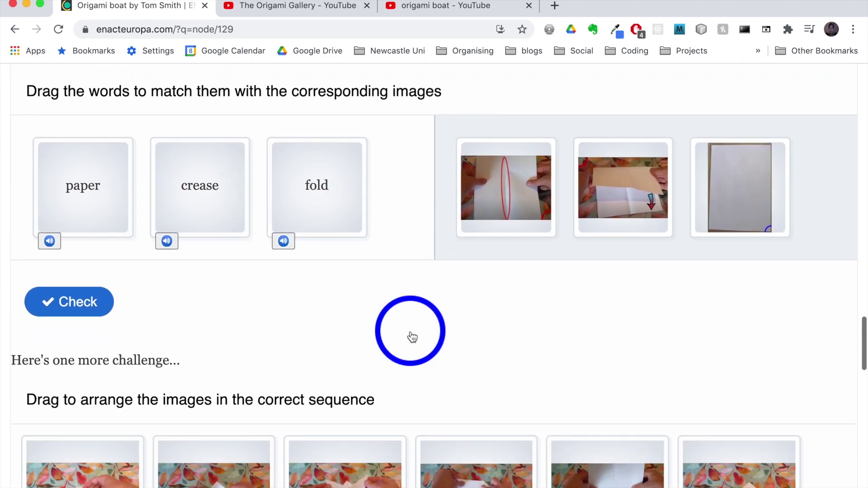
click(109, 194)
click(240, 257)
click(317, 186)
click(71, 201)
drag(74, 195, 742, 177)
drag(312, 182, 627, 198)
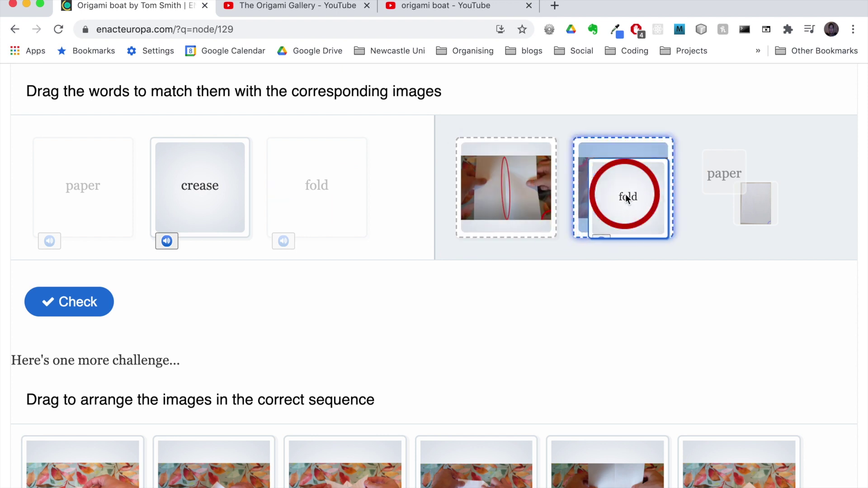
drag(218, 184, 522, 187)
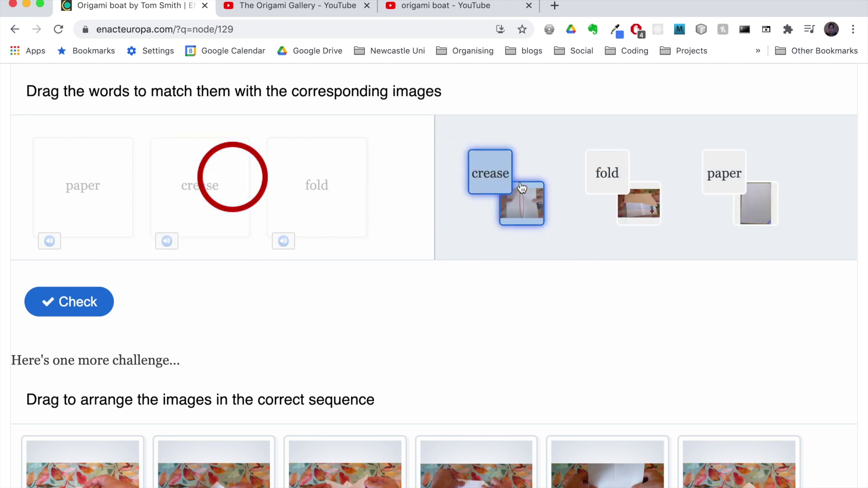
click(59, 298)
- Scroll through the rest of the page and back up to the top
scroll(297, 318, down, 2)
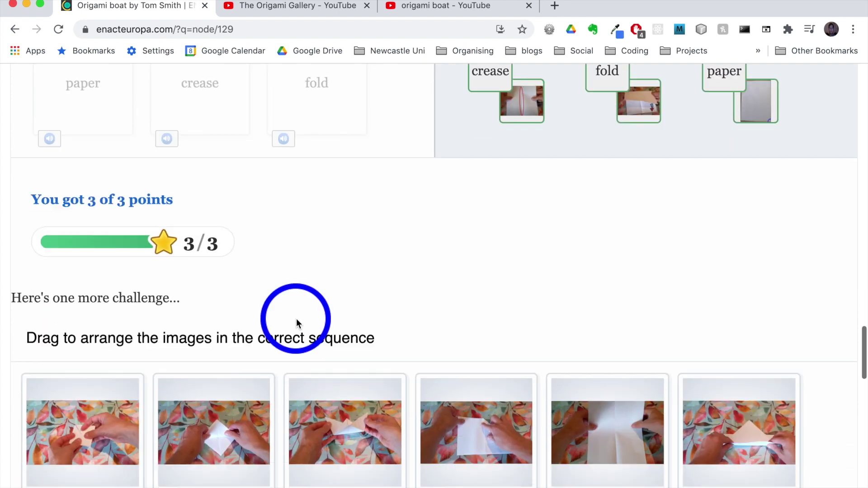
scroll(297, 319, down, 5)
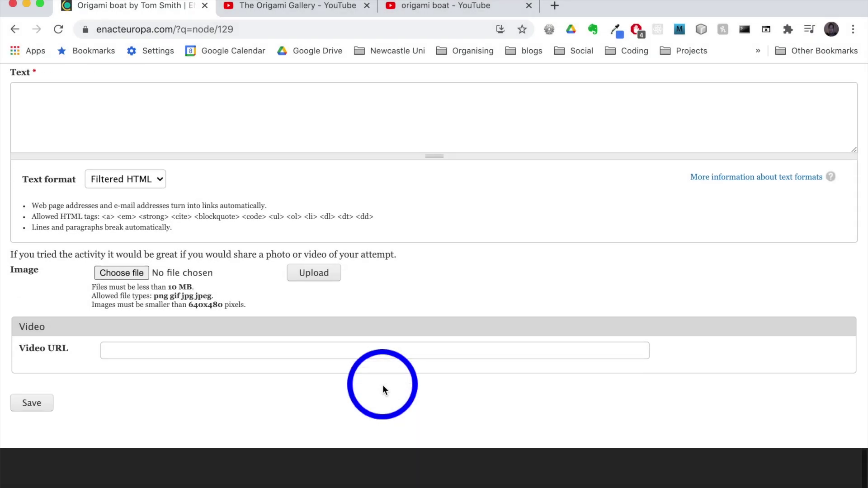
scroll(383, 384, up, 5)
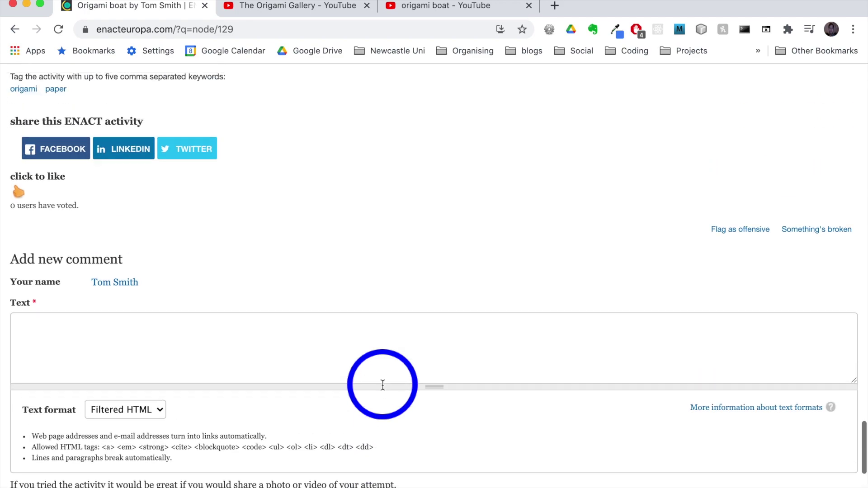
scroll(235, 253, up, 20)
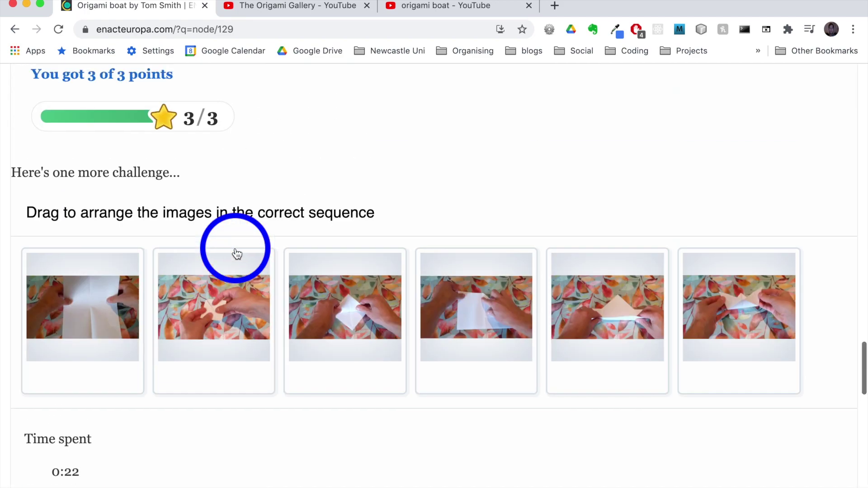
scroll(235, 249, up, 5)
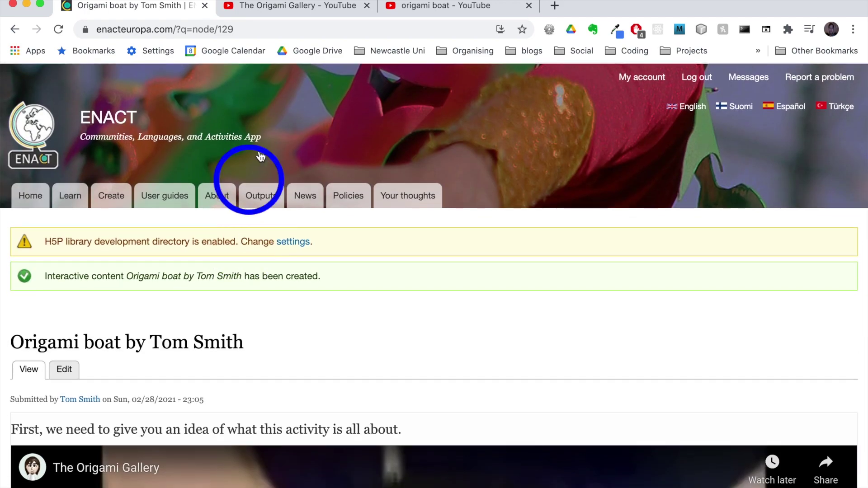